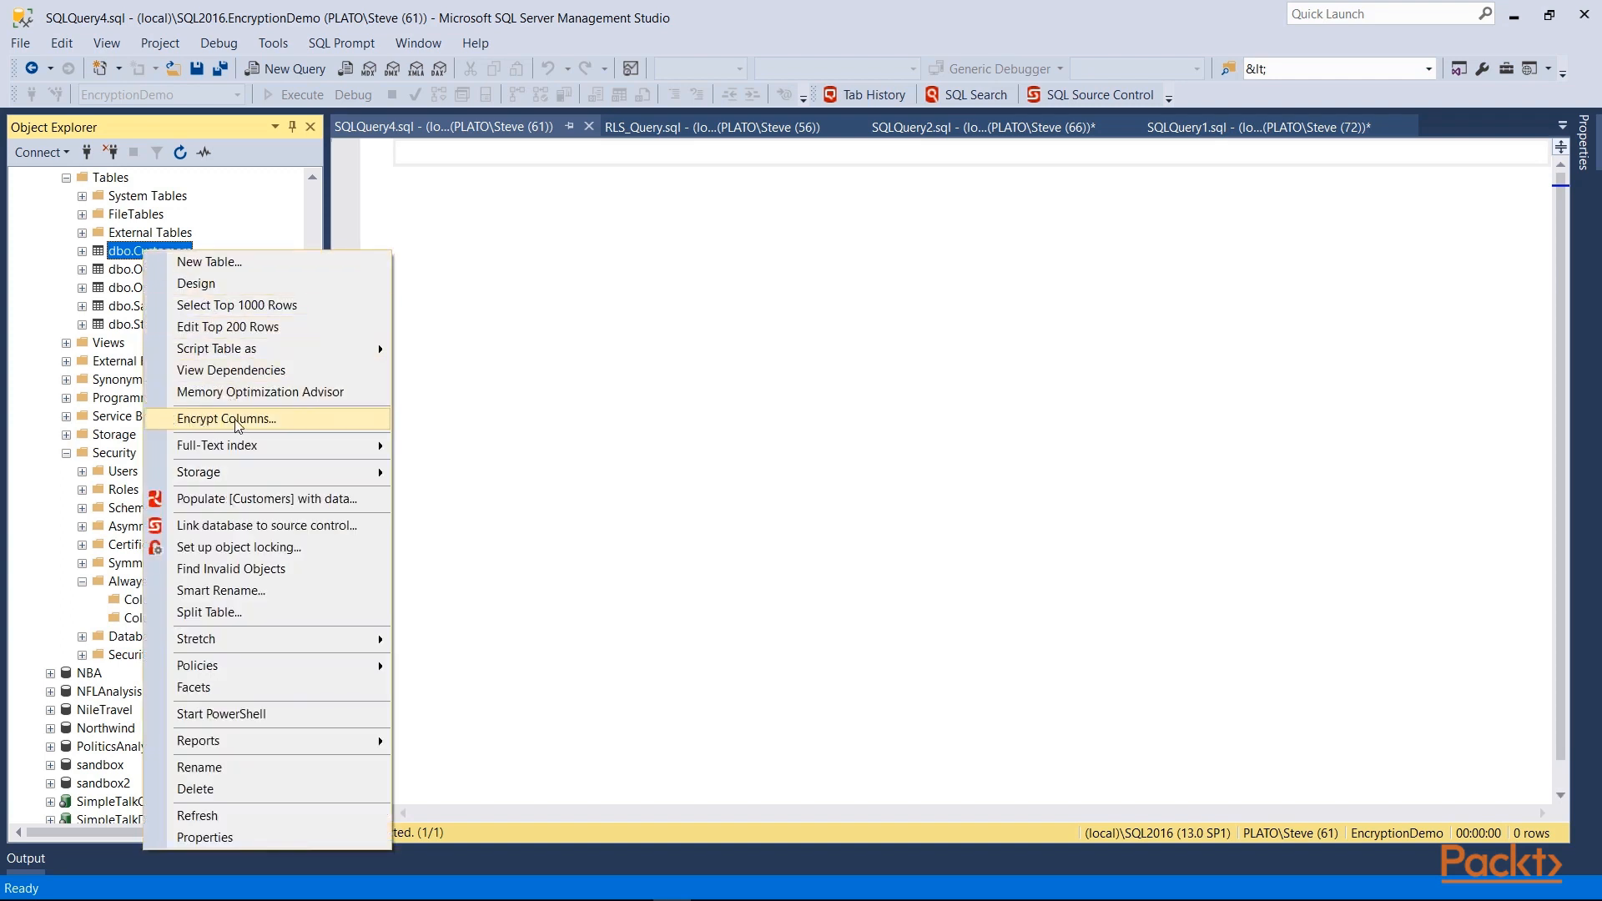
Step: Start the Encrypt Columns wizard on Customers and tick CustomerEmail and SecureCreditLimit
{"action": "left_click", "coordinate": [237, 426]}
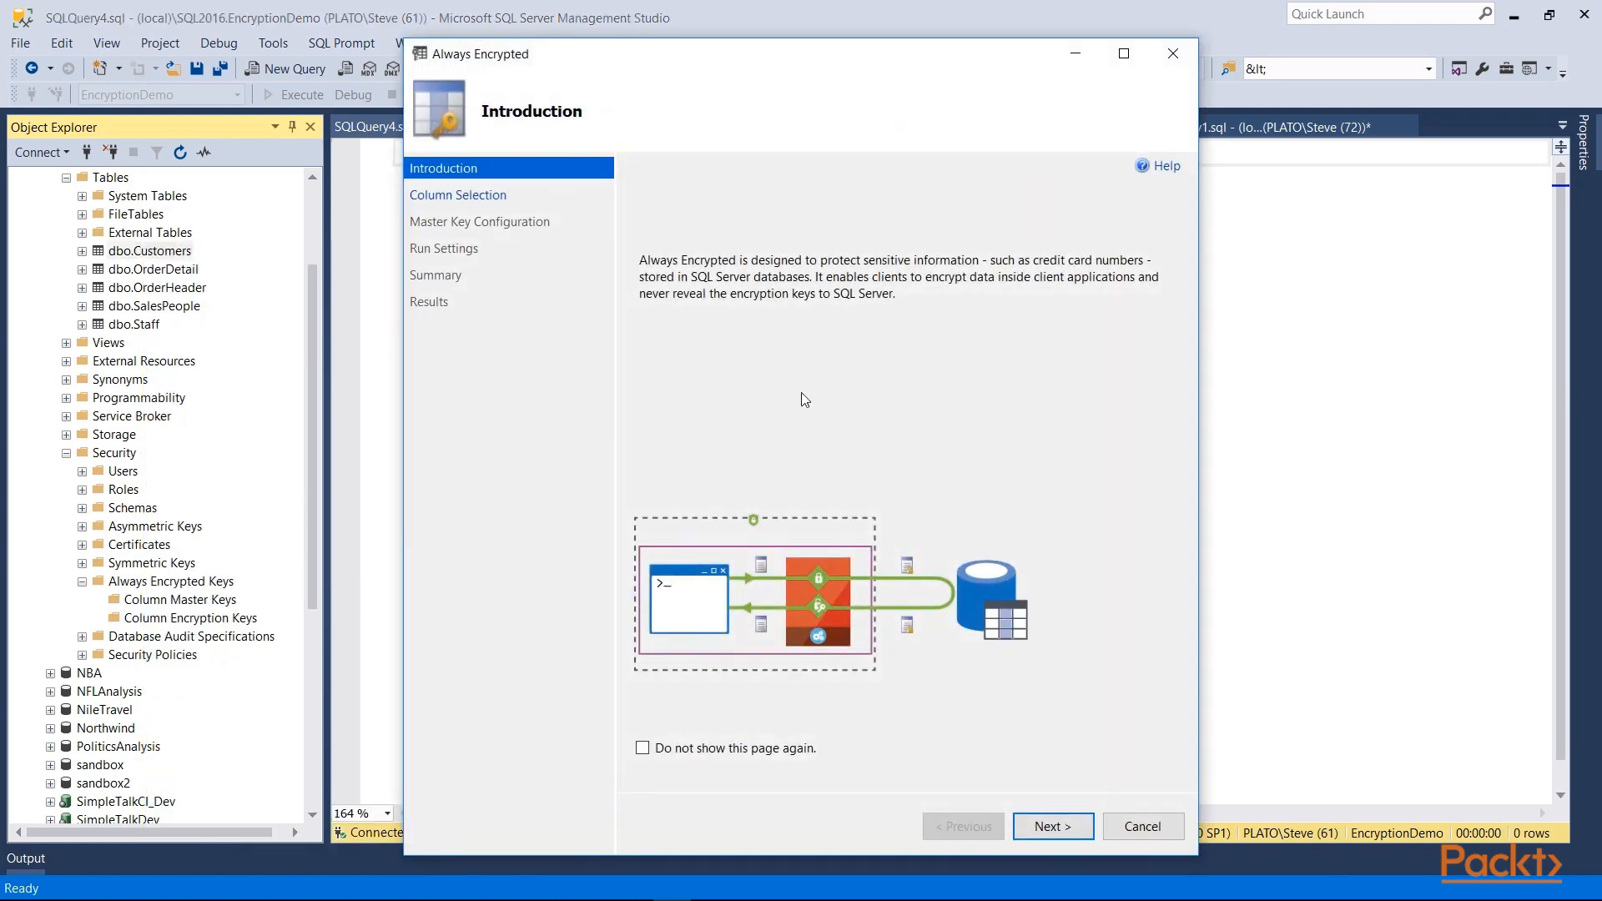
{"action": "left_click", "coordinate": [1053, 826]}
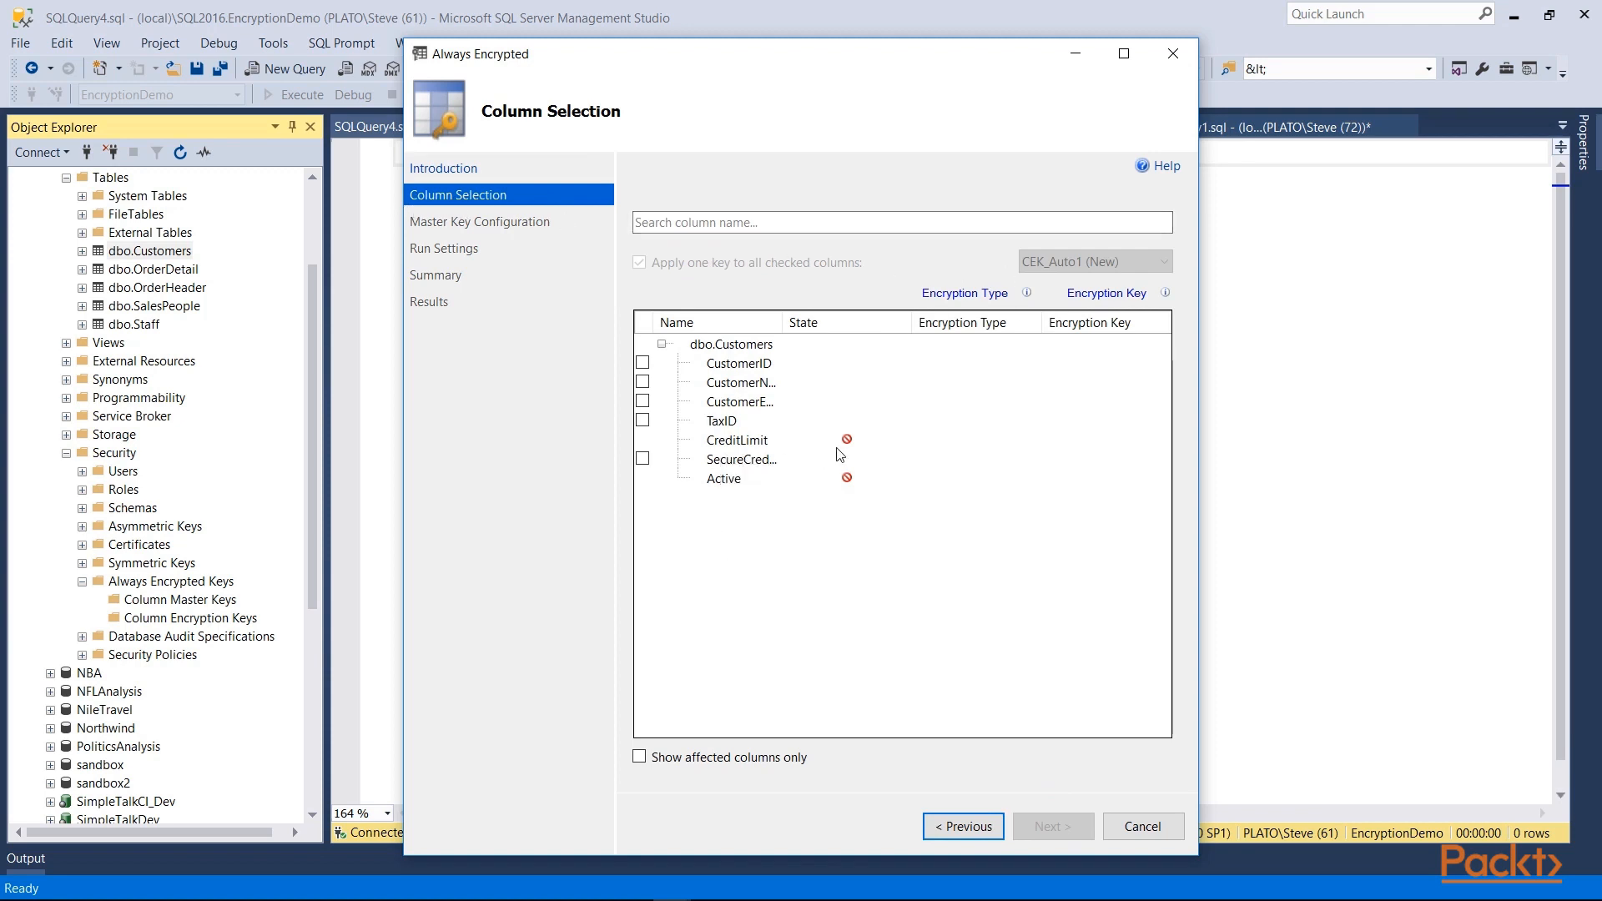
{"action": "mouse_move", "coordinate": [853, 453]}
{"action": "left_click", "coordinate": [642, 402]}
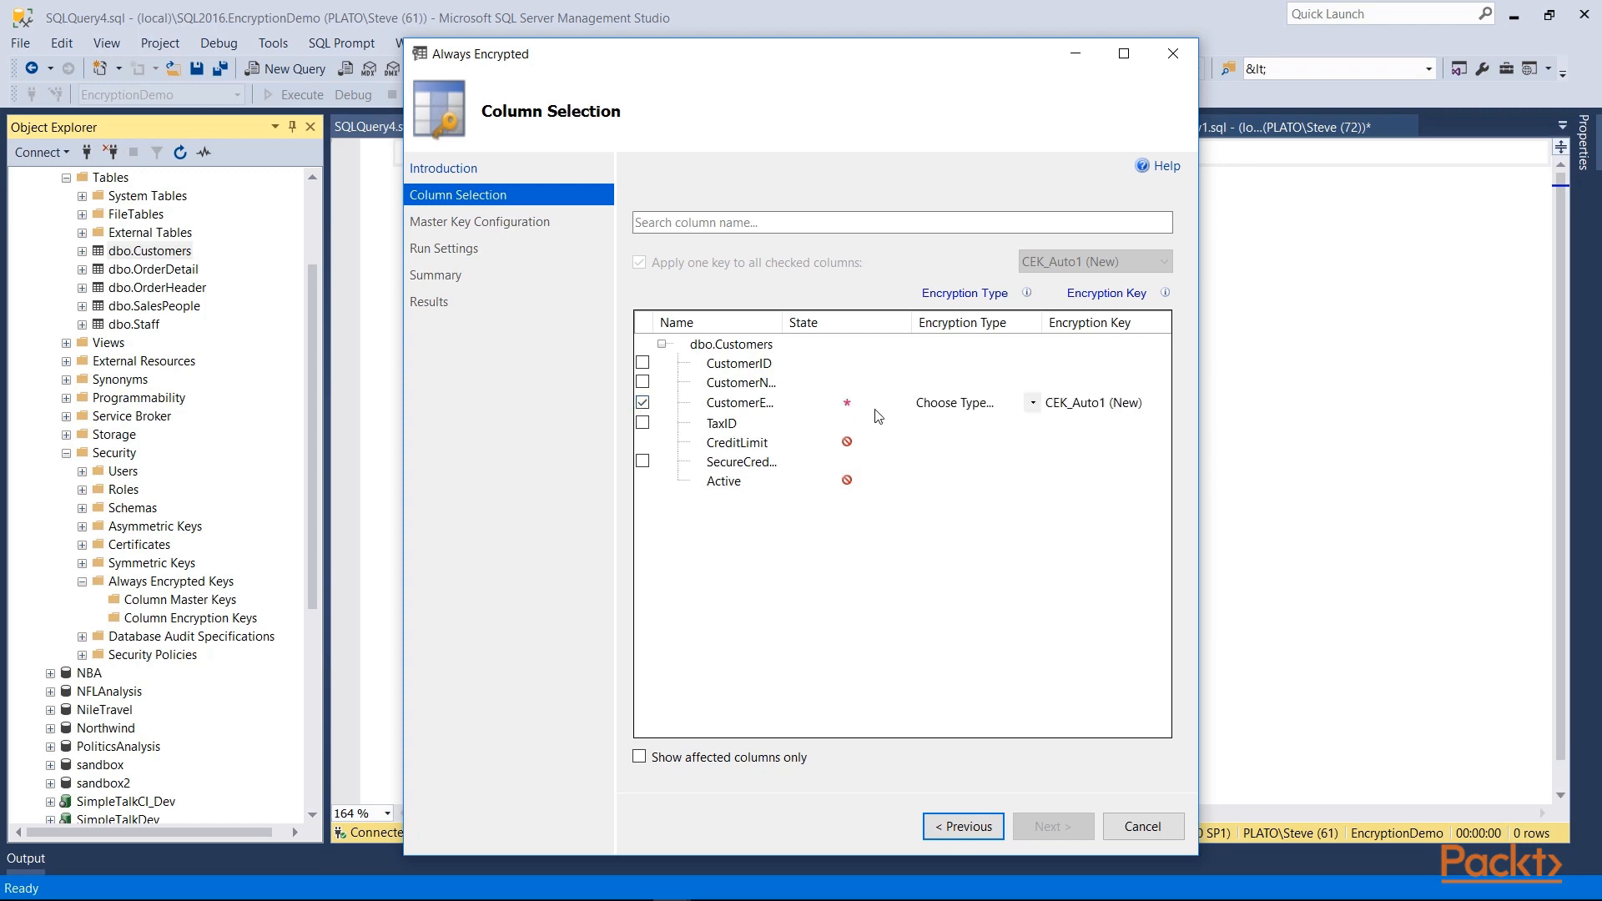
{"action": "left_click", "coordinate": [643, 459]}
Step: Set CustomerEmail to Deterministic and SecureCreditLimit to Randomized with key CEK_Auto1 (New)
{"action": "left_click", "coordinate": [1031, 407]}
{"action": "left_click", "coordinate": [1031, 408]}
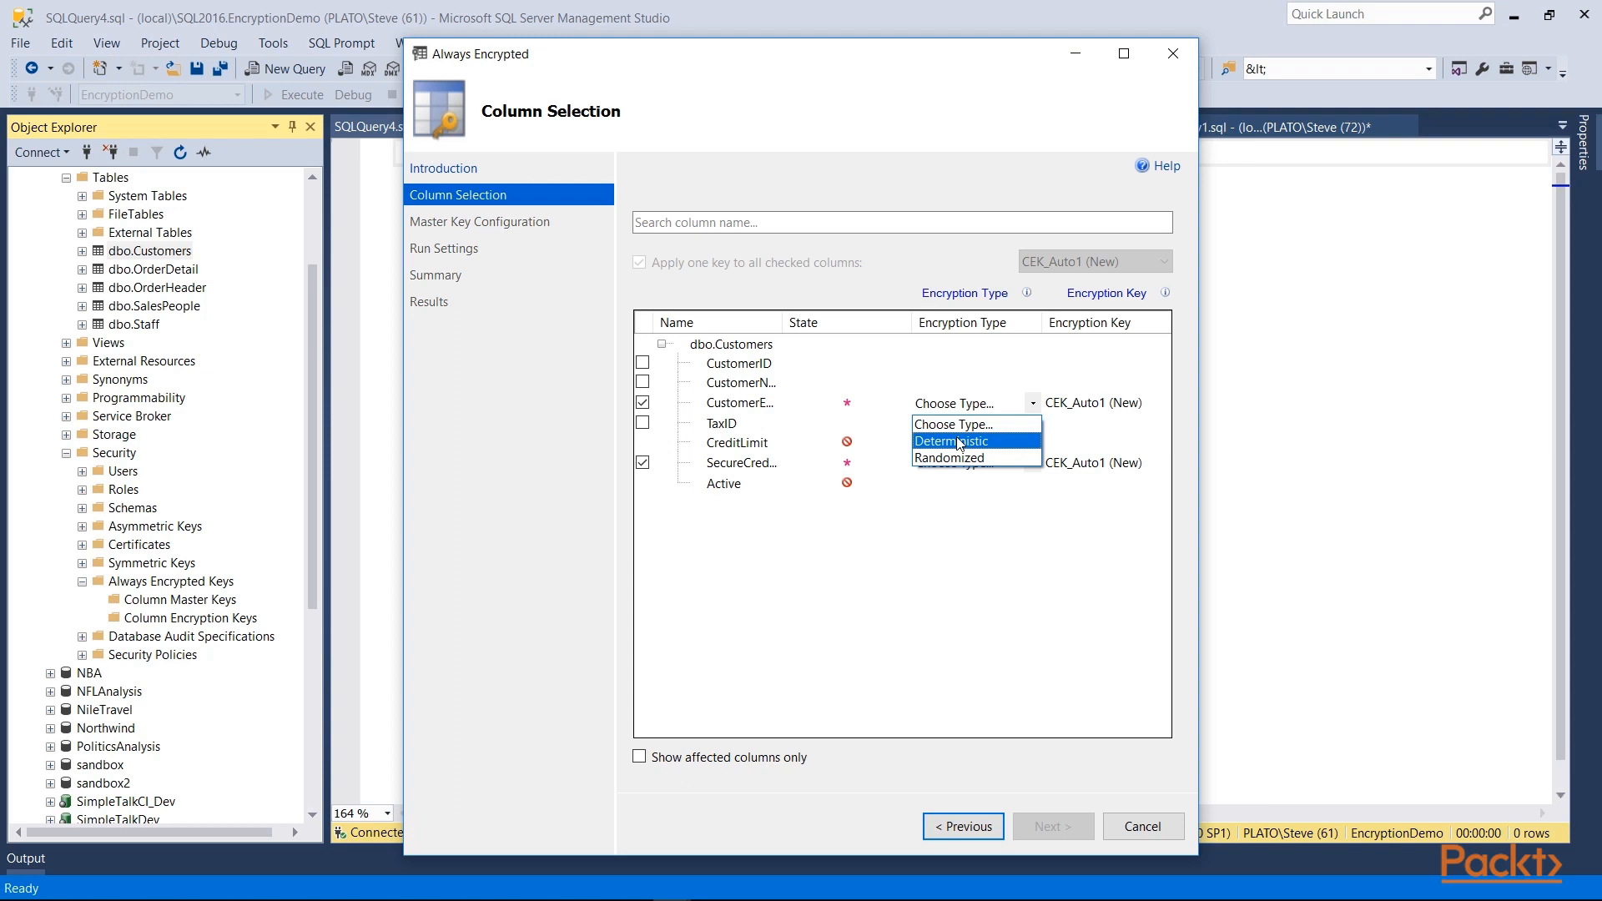
{"action": "left_click", "coordinate": [960, 443]}
{"action": "left_click", "coordinate": [968, 463]}
{"action": "left_click", "coordinate": [1033, 463]}
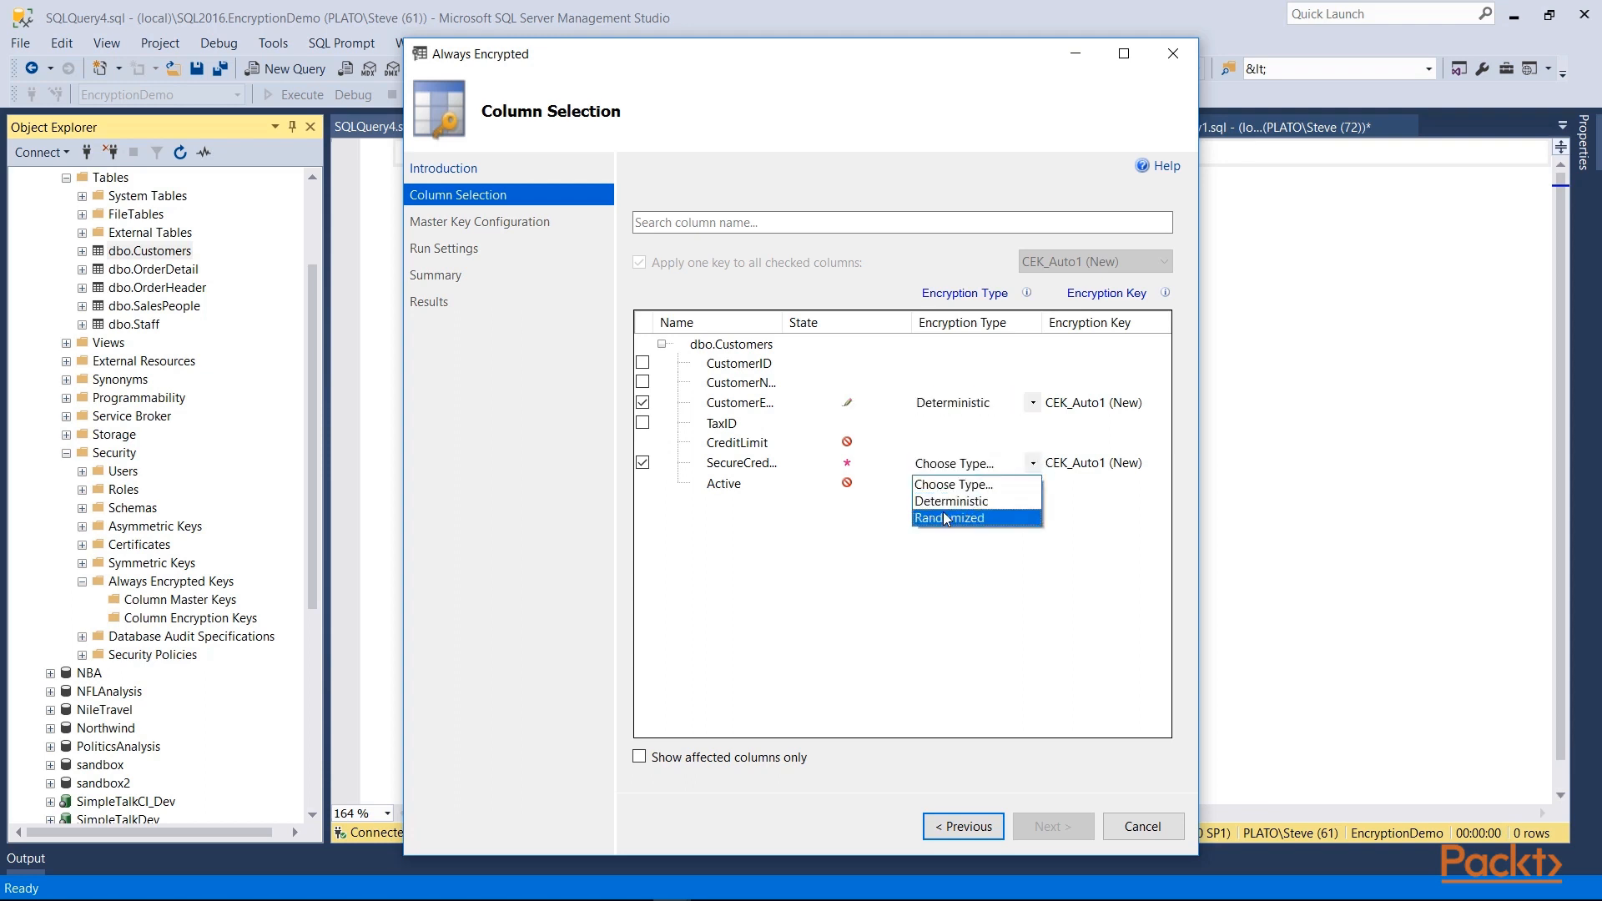
{"action": "left_click", "coordinate": [943, 512]}
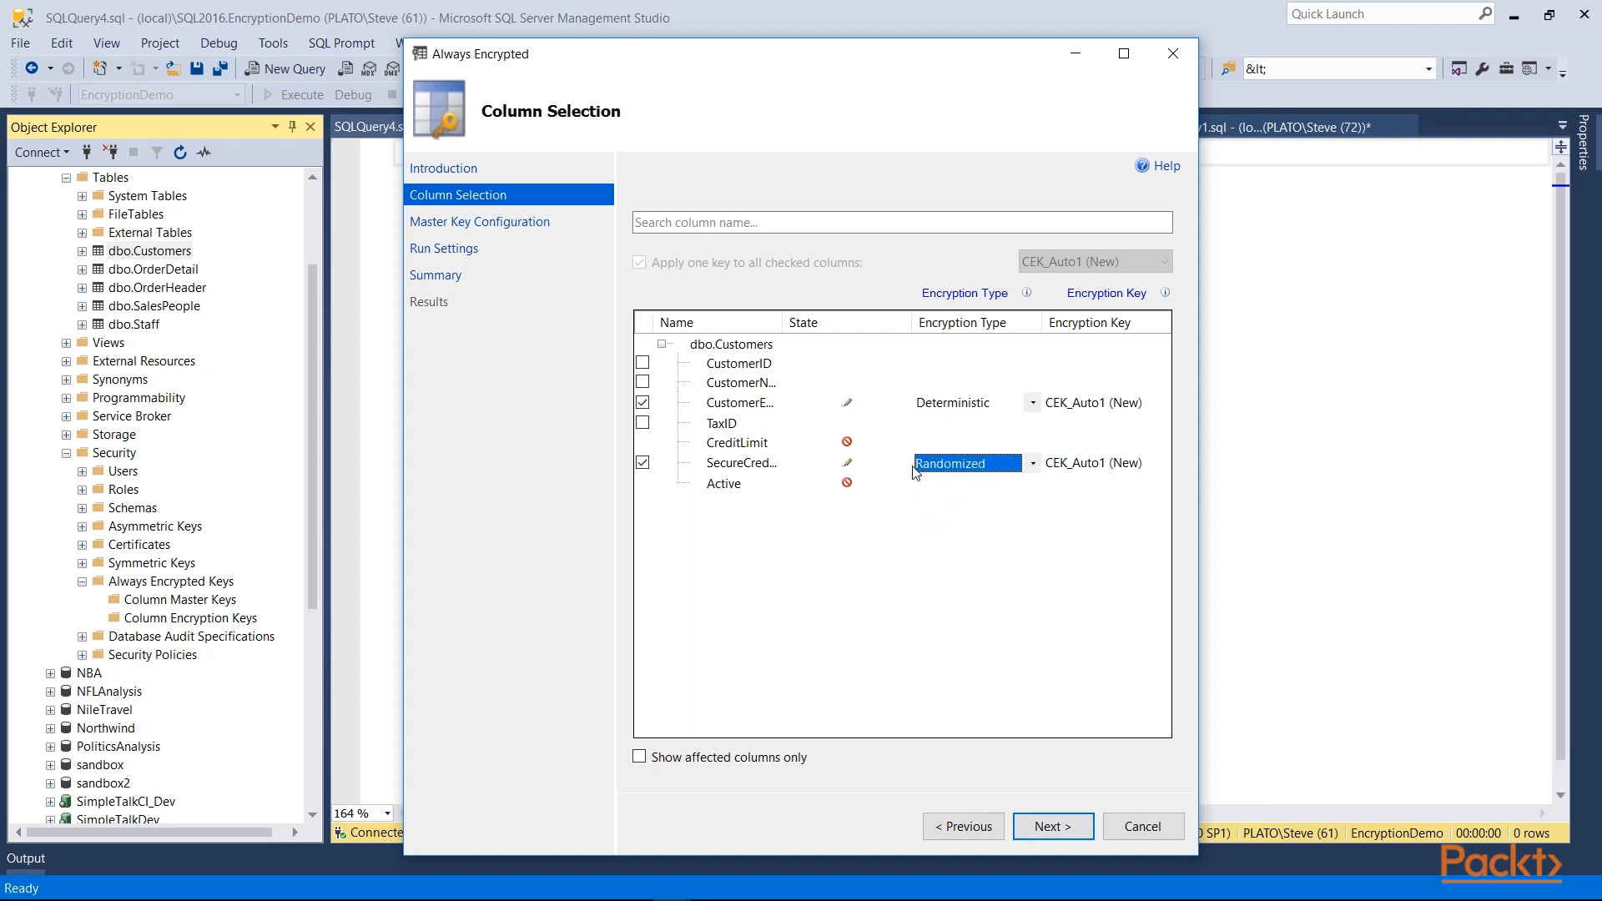
{"action": "left_click", "coordinate": [1098, 408]}
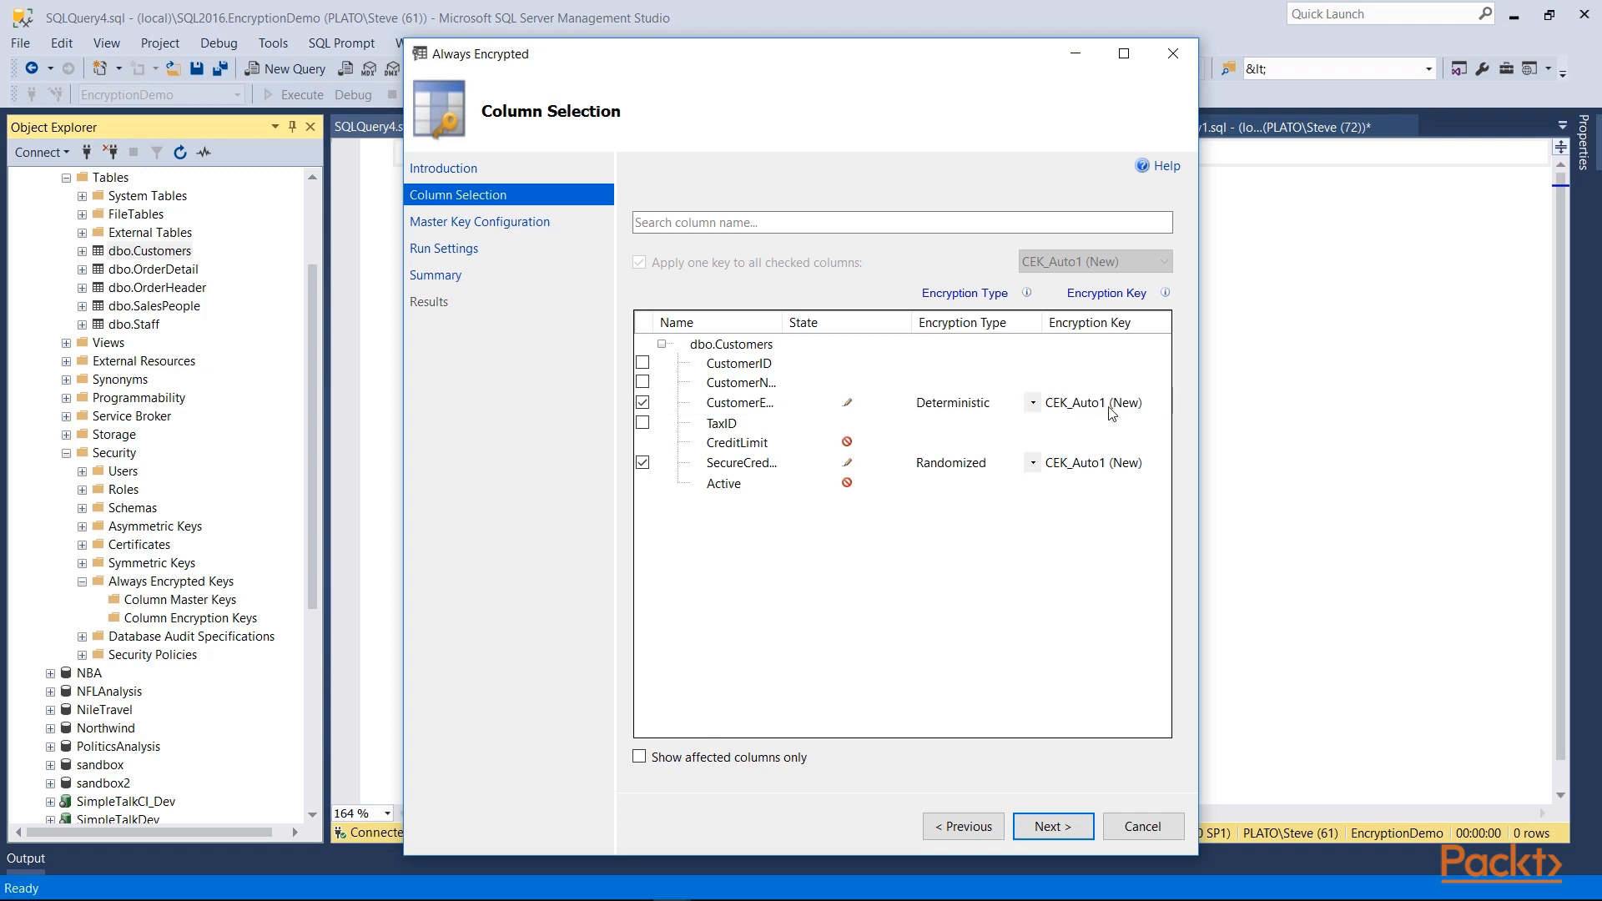
{"action": "left_click", "coordinate": [1111, 408]}
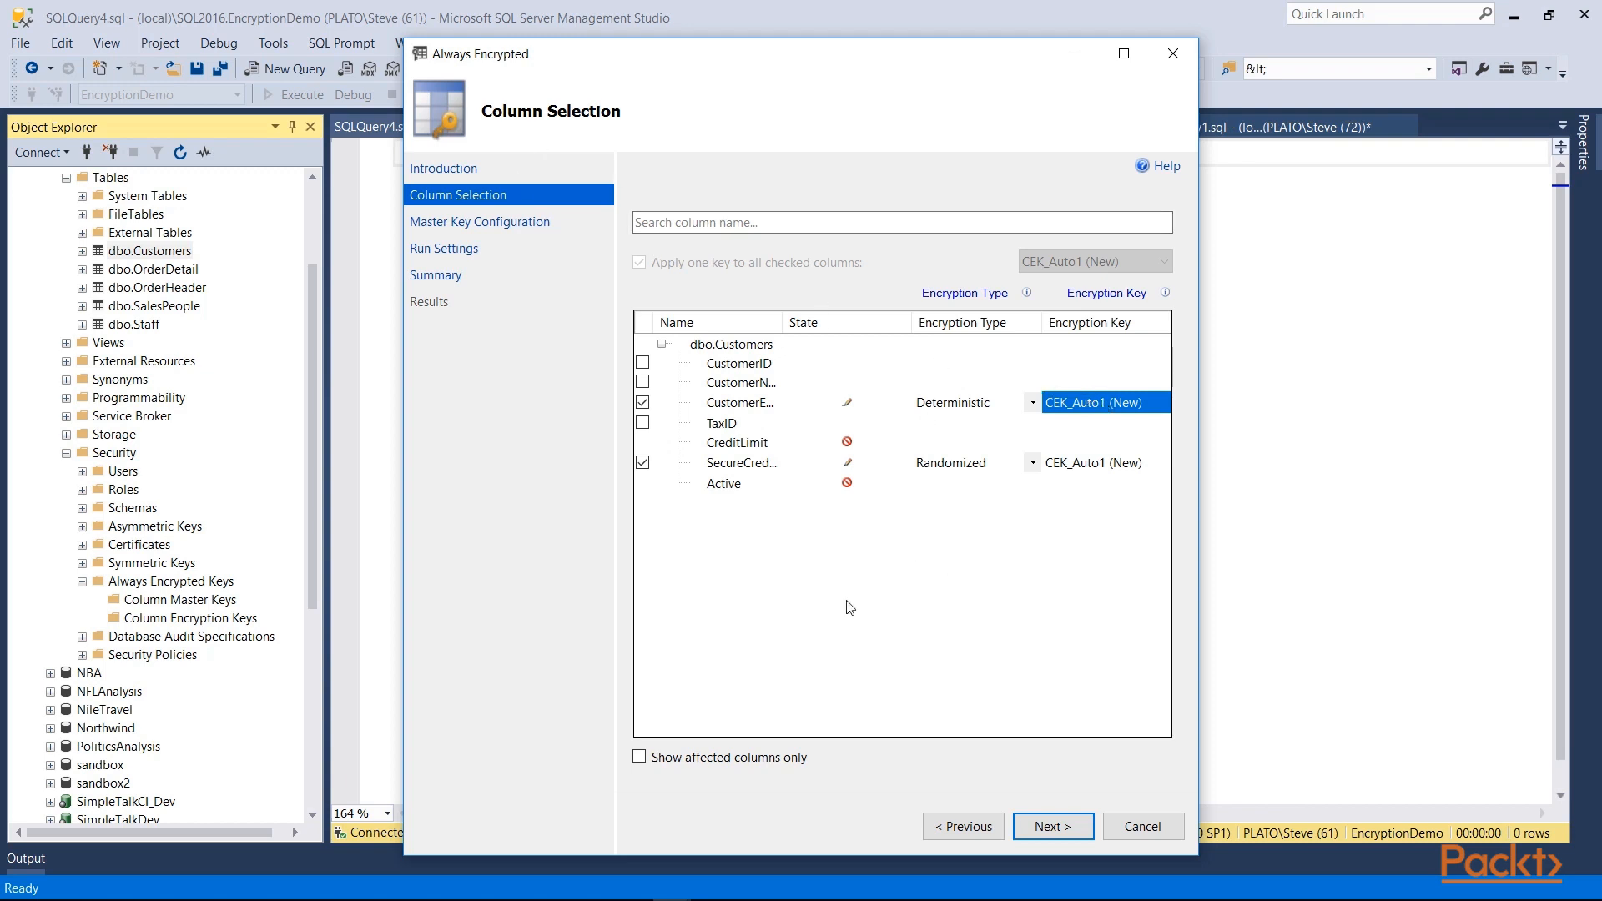
{"action": "left_click", "coordinate": [1050, 826]}
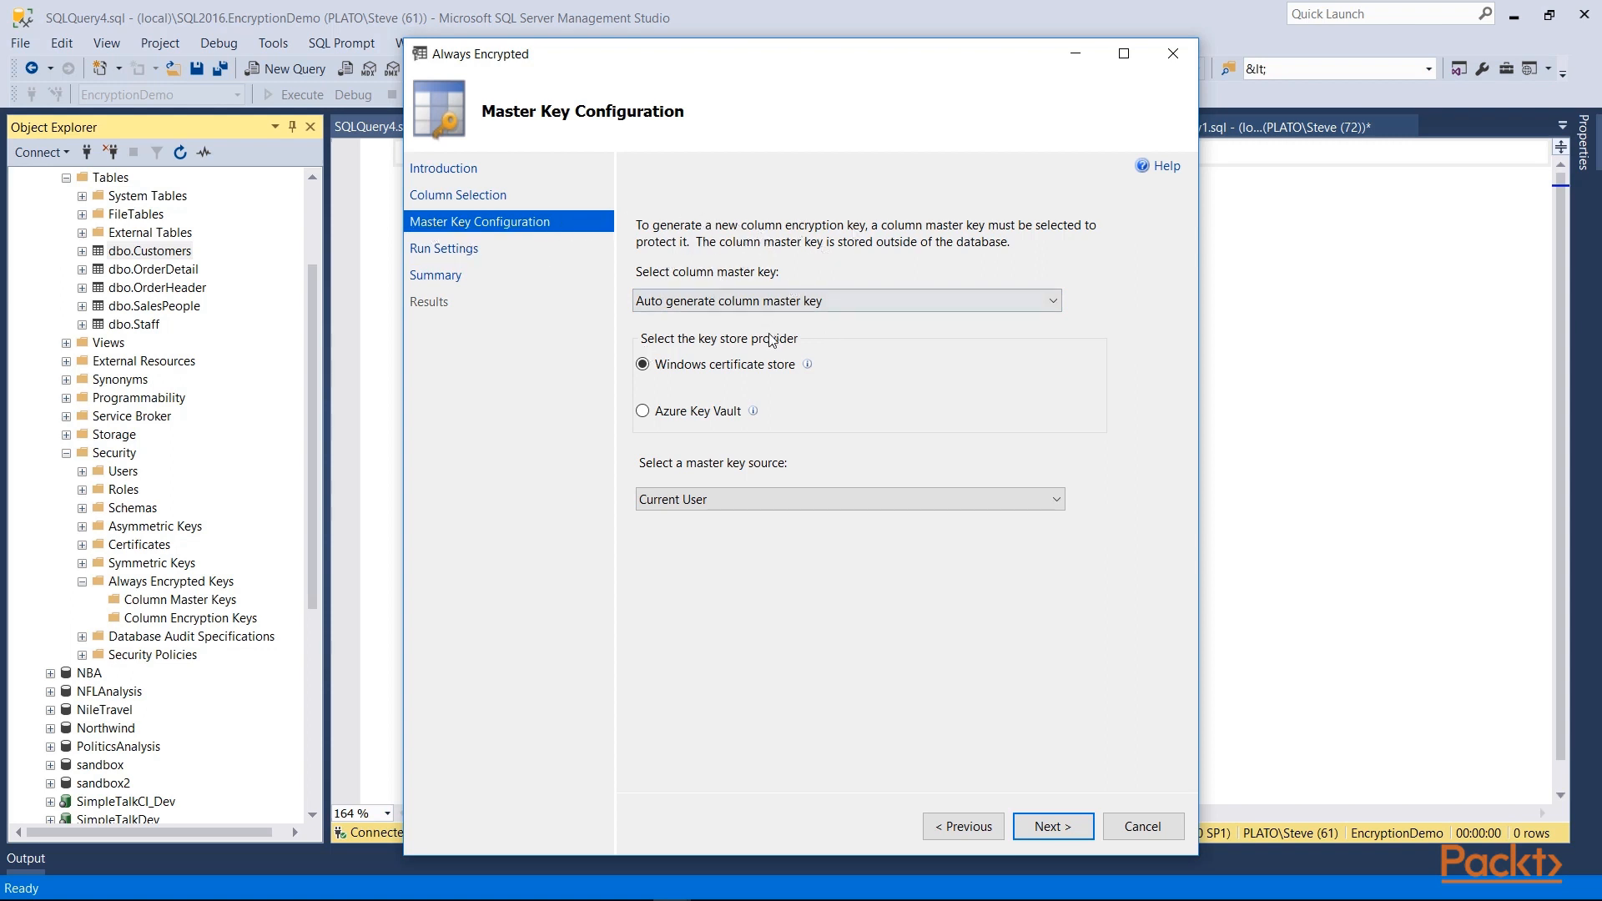
{"action": "left_click", "coordinate": [710, 302]}
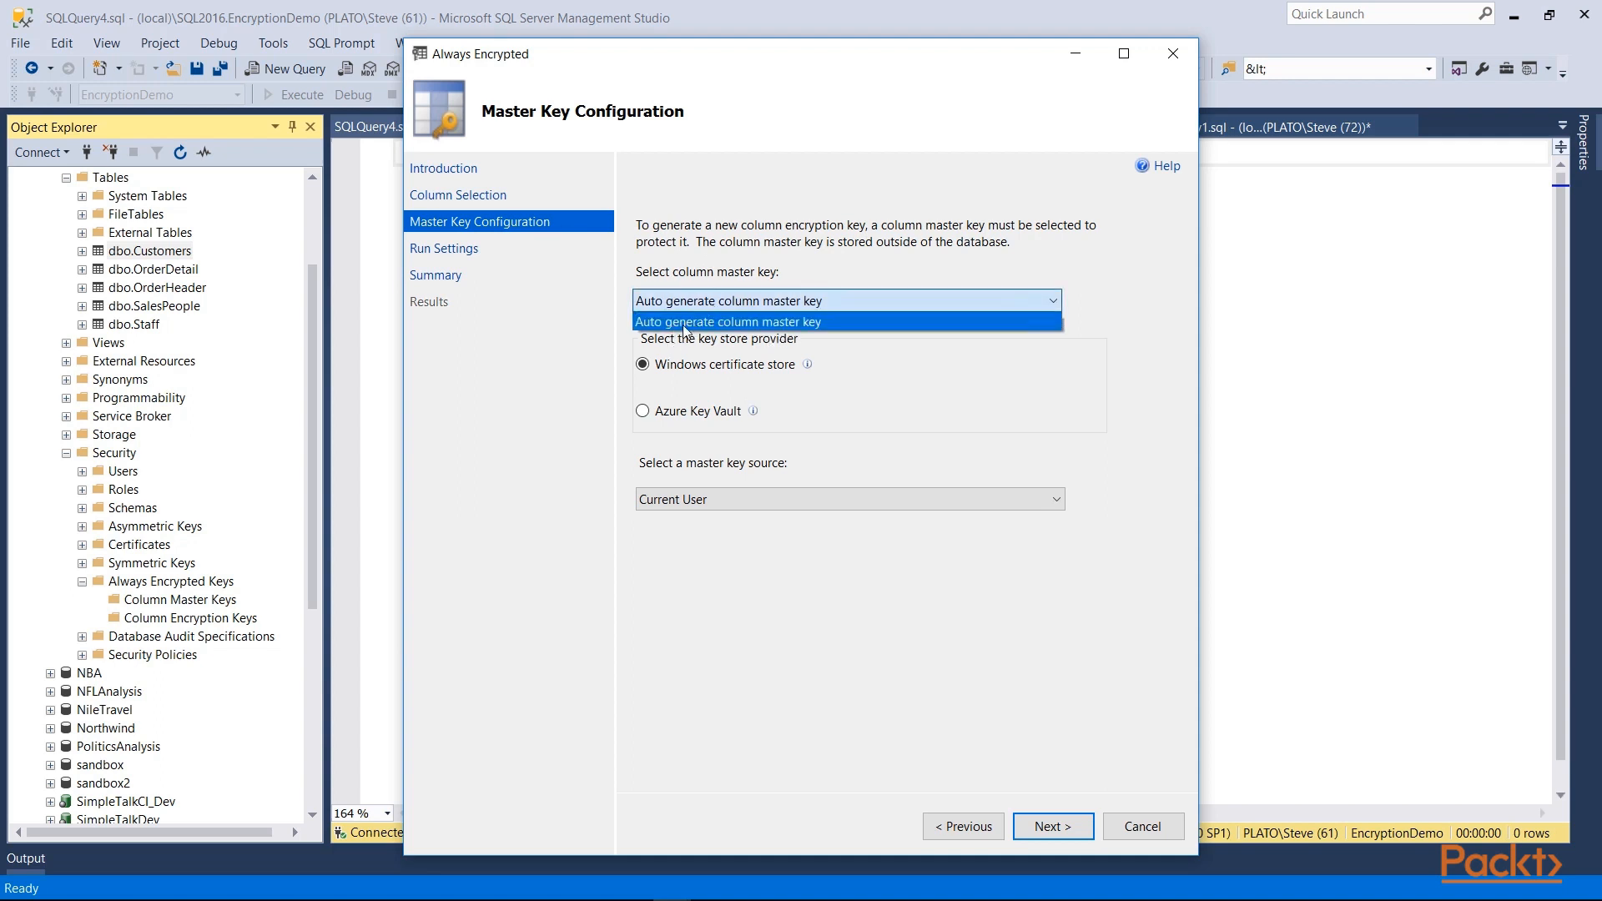
{"action": "left_click", "coordinate": [797, 266]}
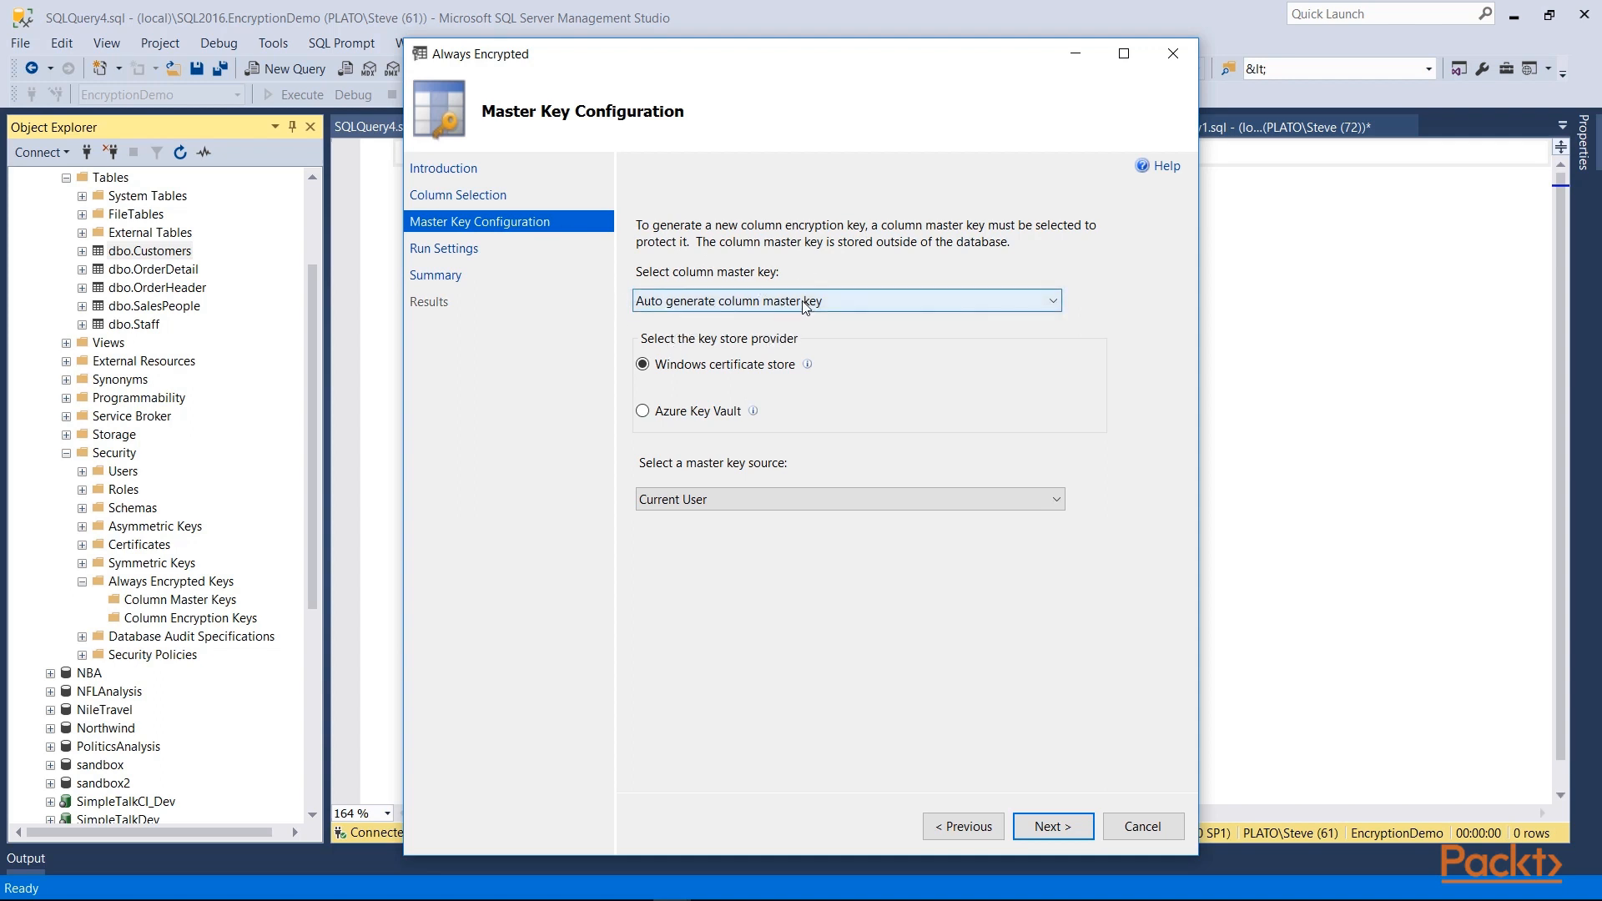
{"action": "left_click", "coordinate": [673, 373]}
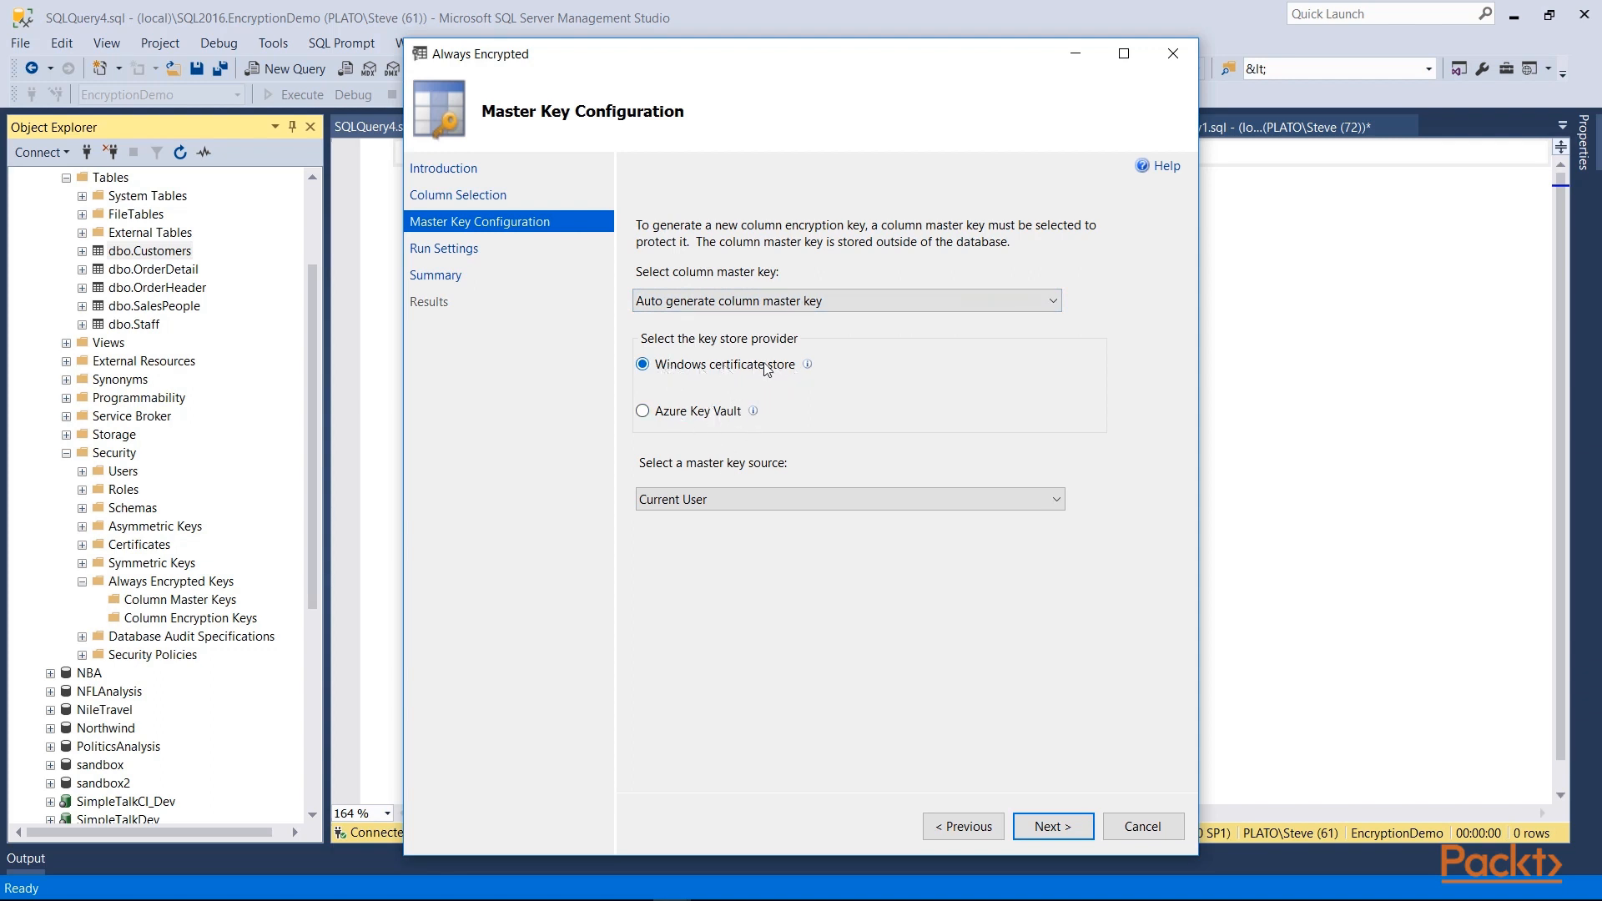
{"action": "left_click", "coordinate": [1058, 501]}
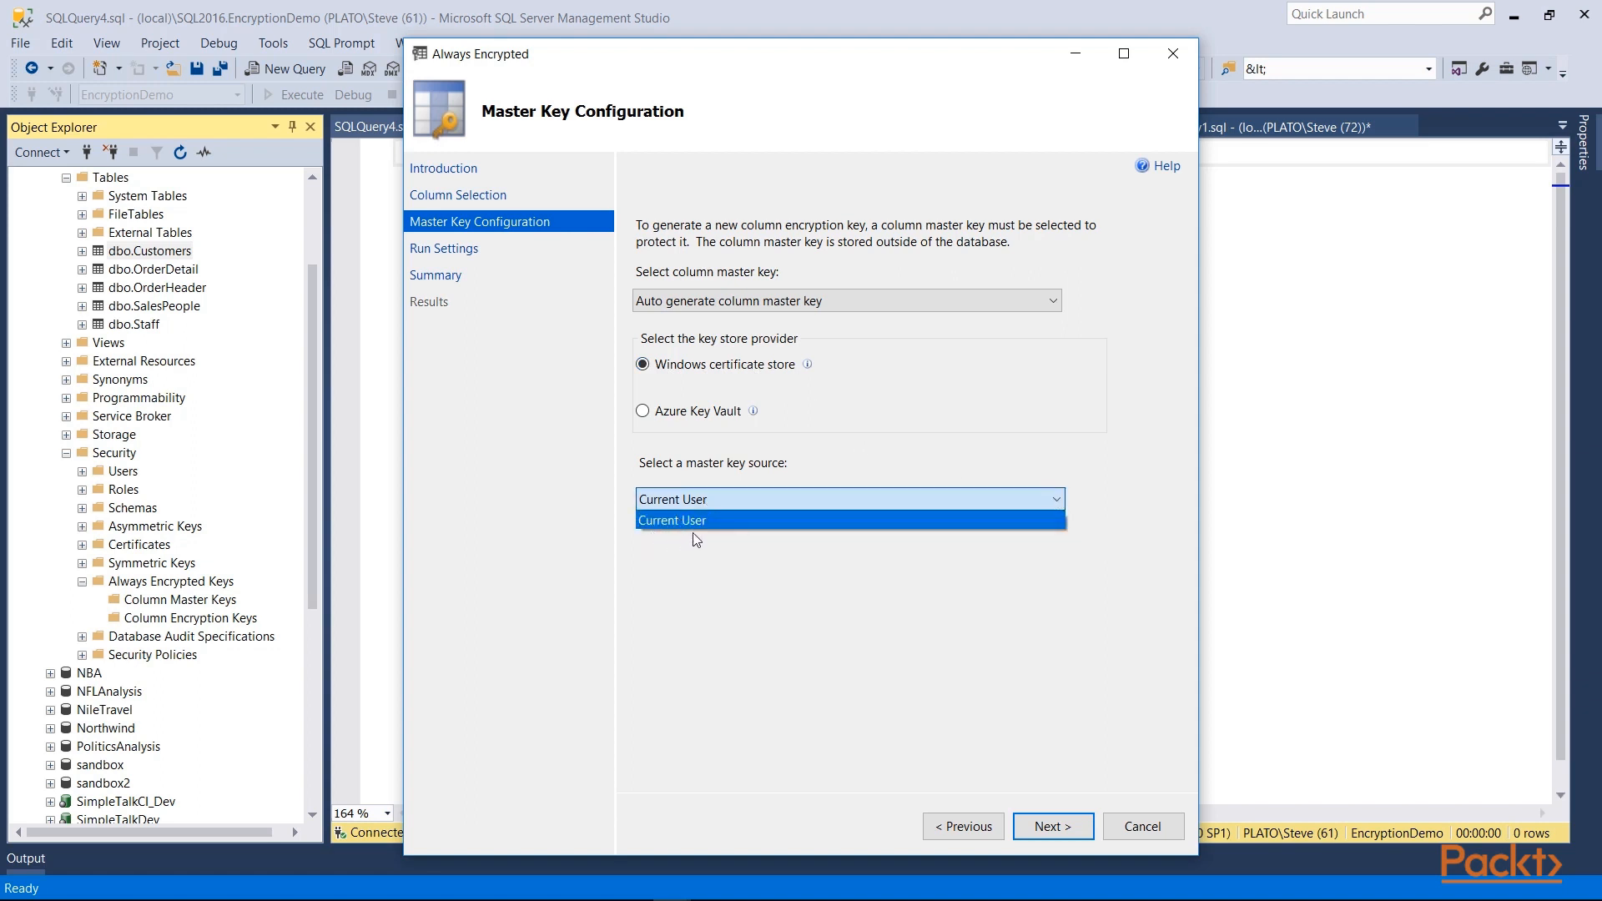
{"action": "left_click", "coordinate": [729, 512]}
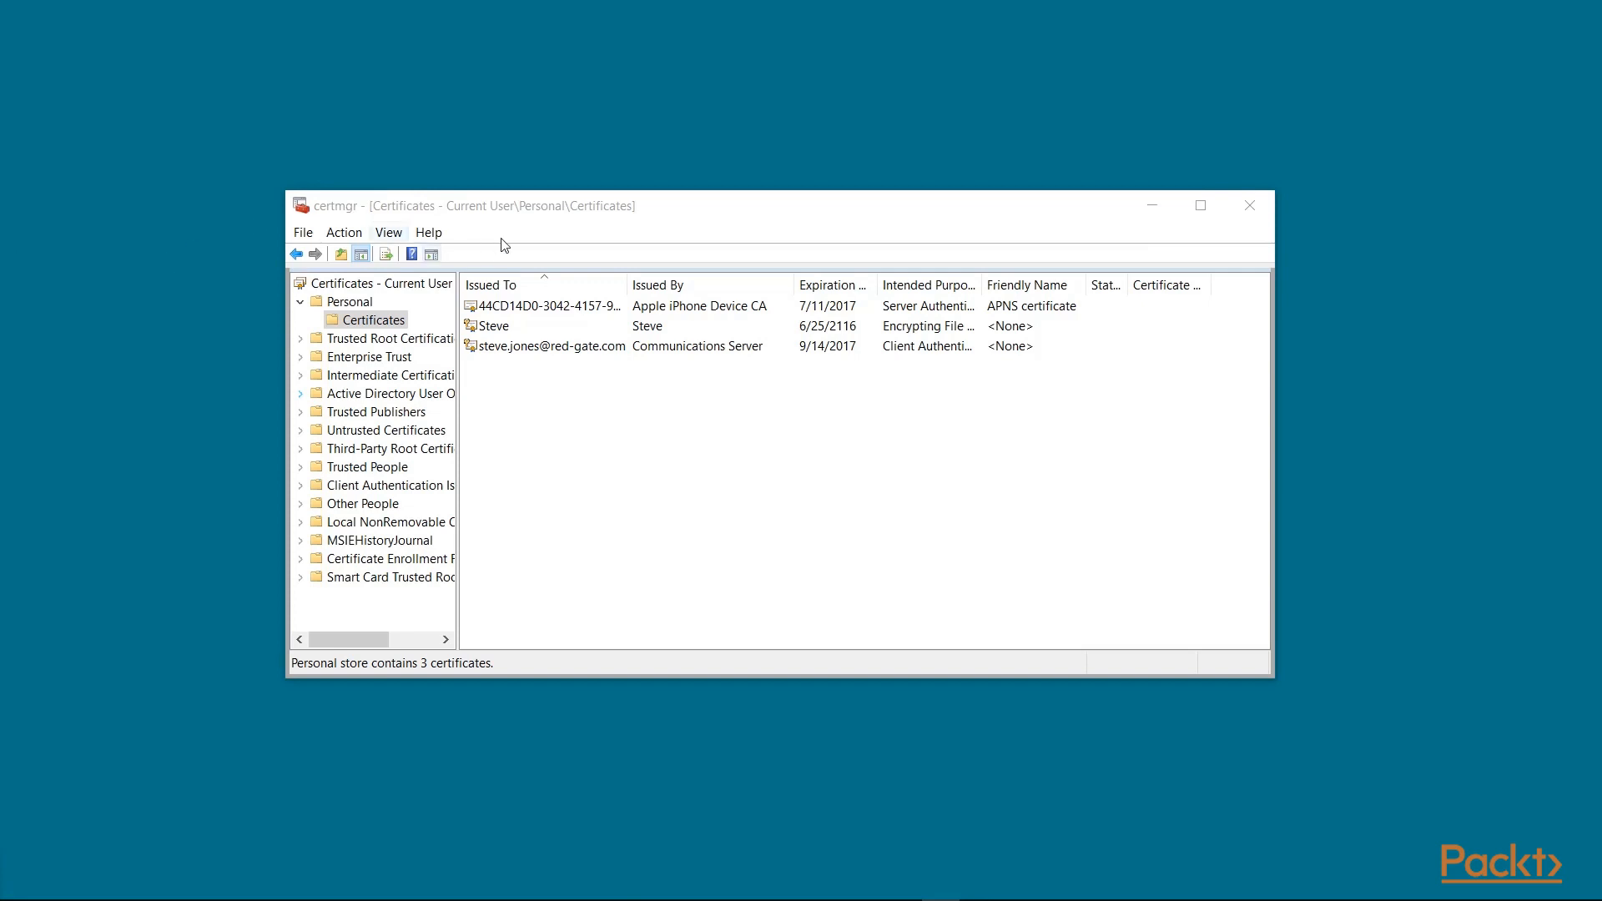
Step: In certmgr, review the three certificates in the Personal store
{"action": "left_click", "coordinate": [530, 210]}
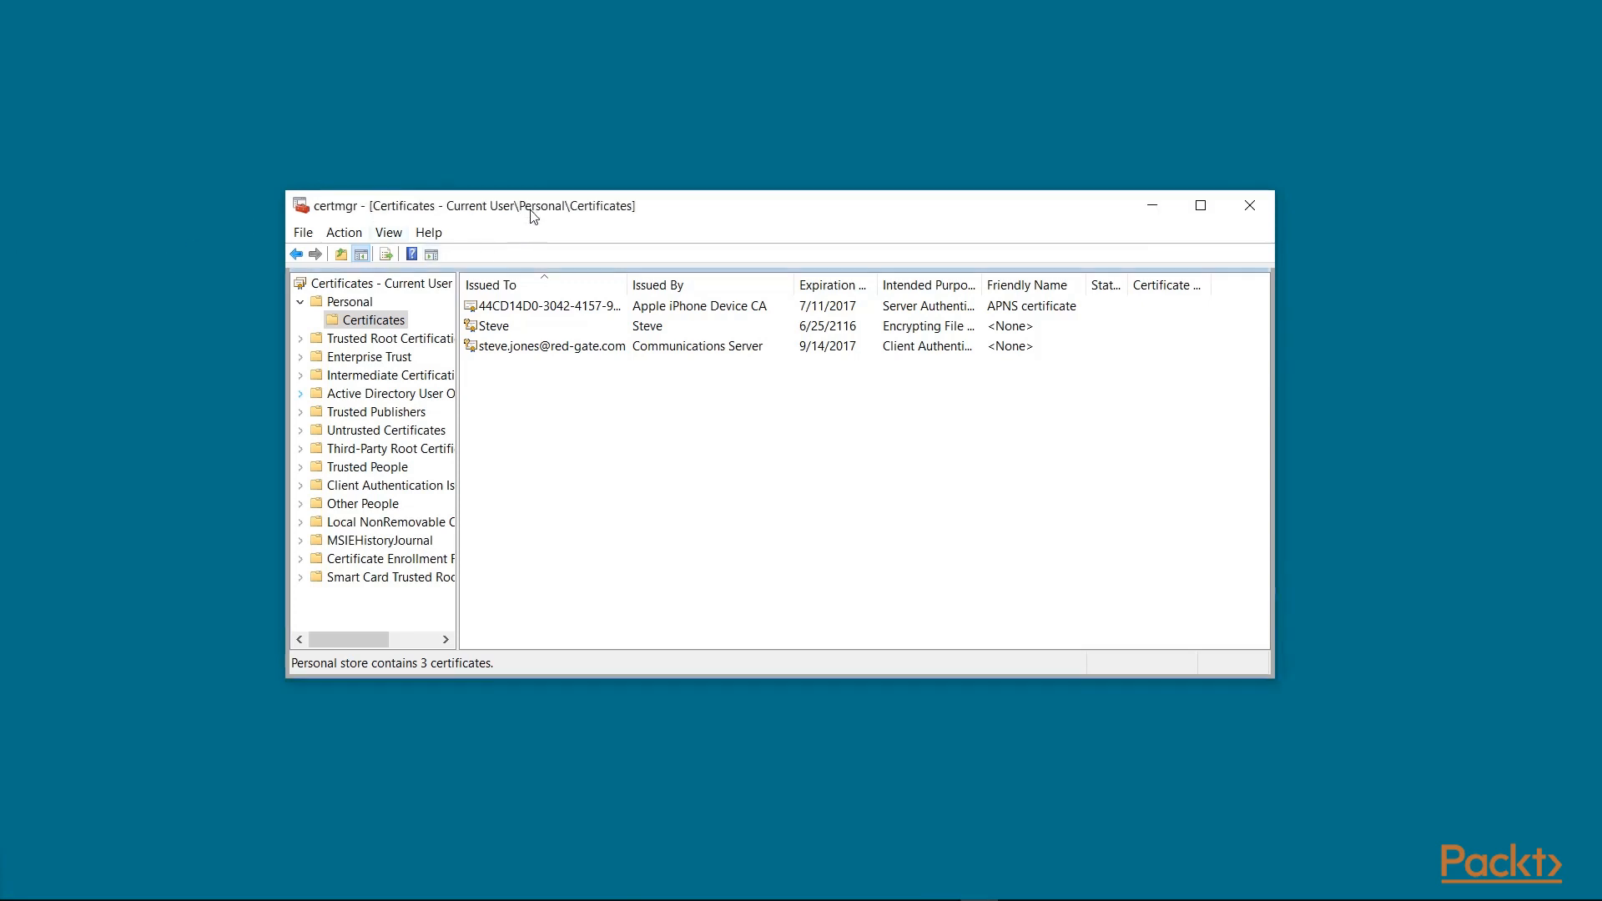
{"action": "left_click", "coordinate": [325, 305]}
{"action": "left_click", "coordinate": [344, 321]}
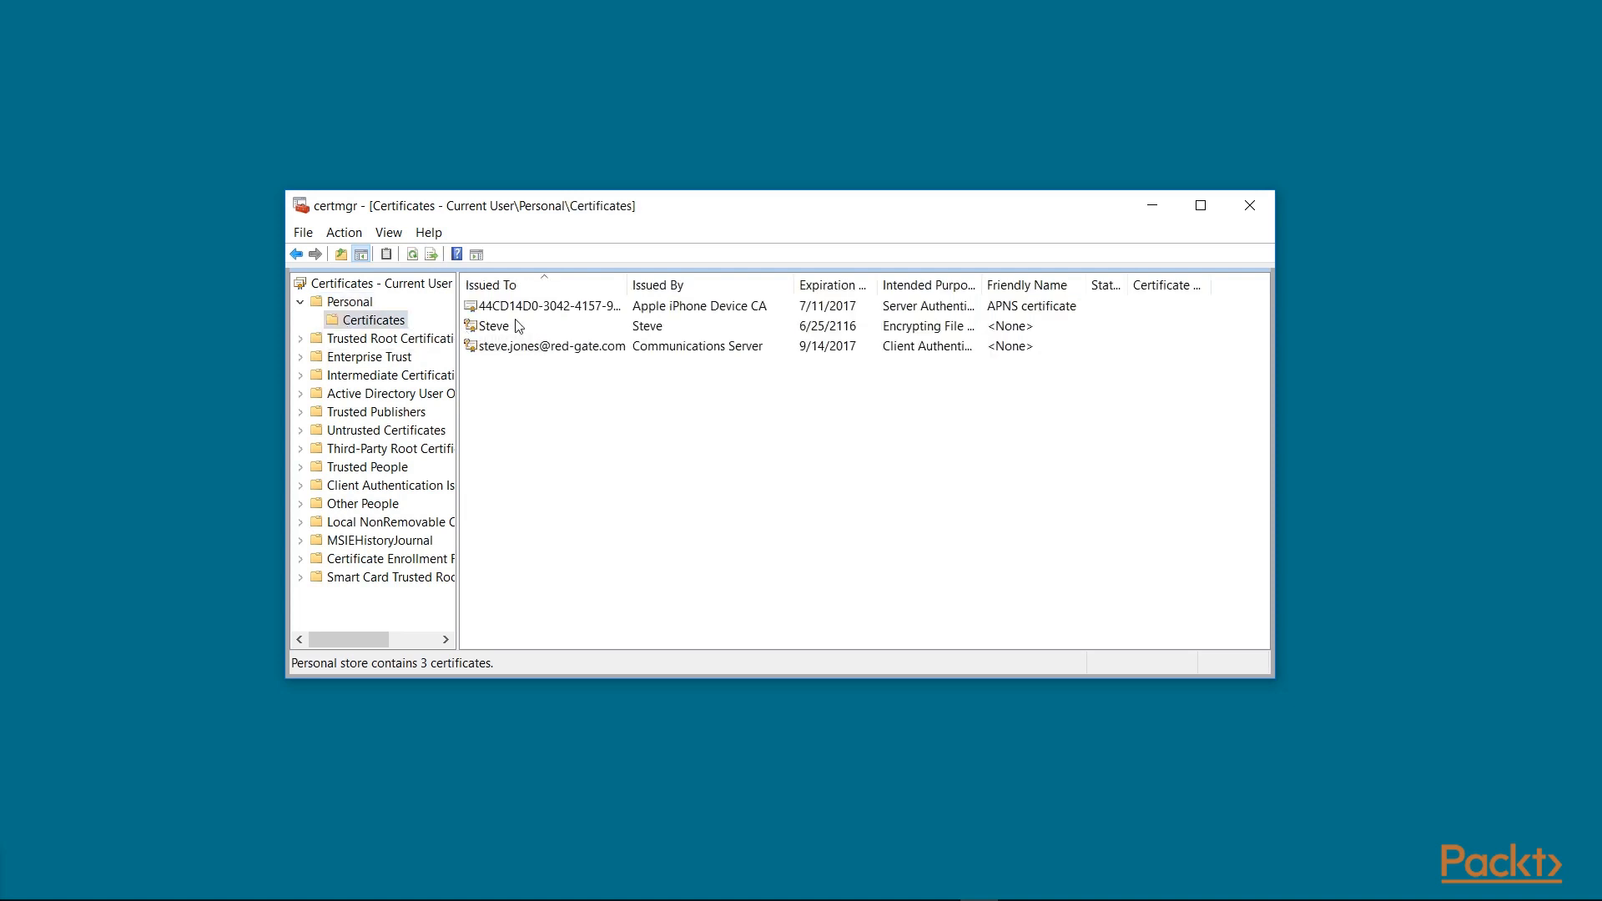
{"action": "left_click", "coordinate": [726, 307]}
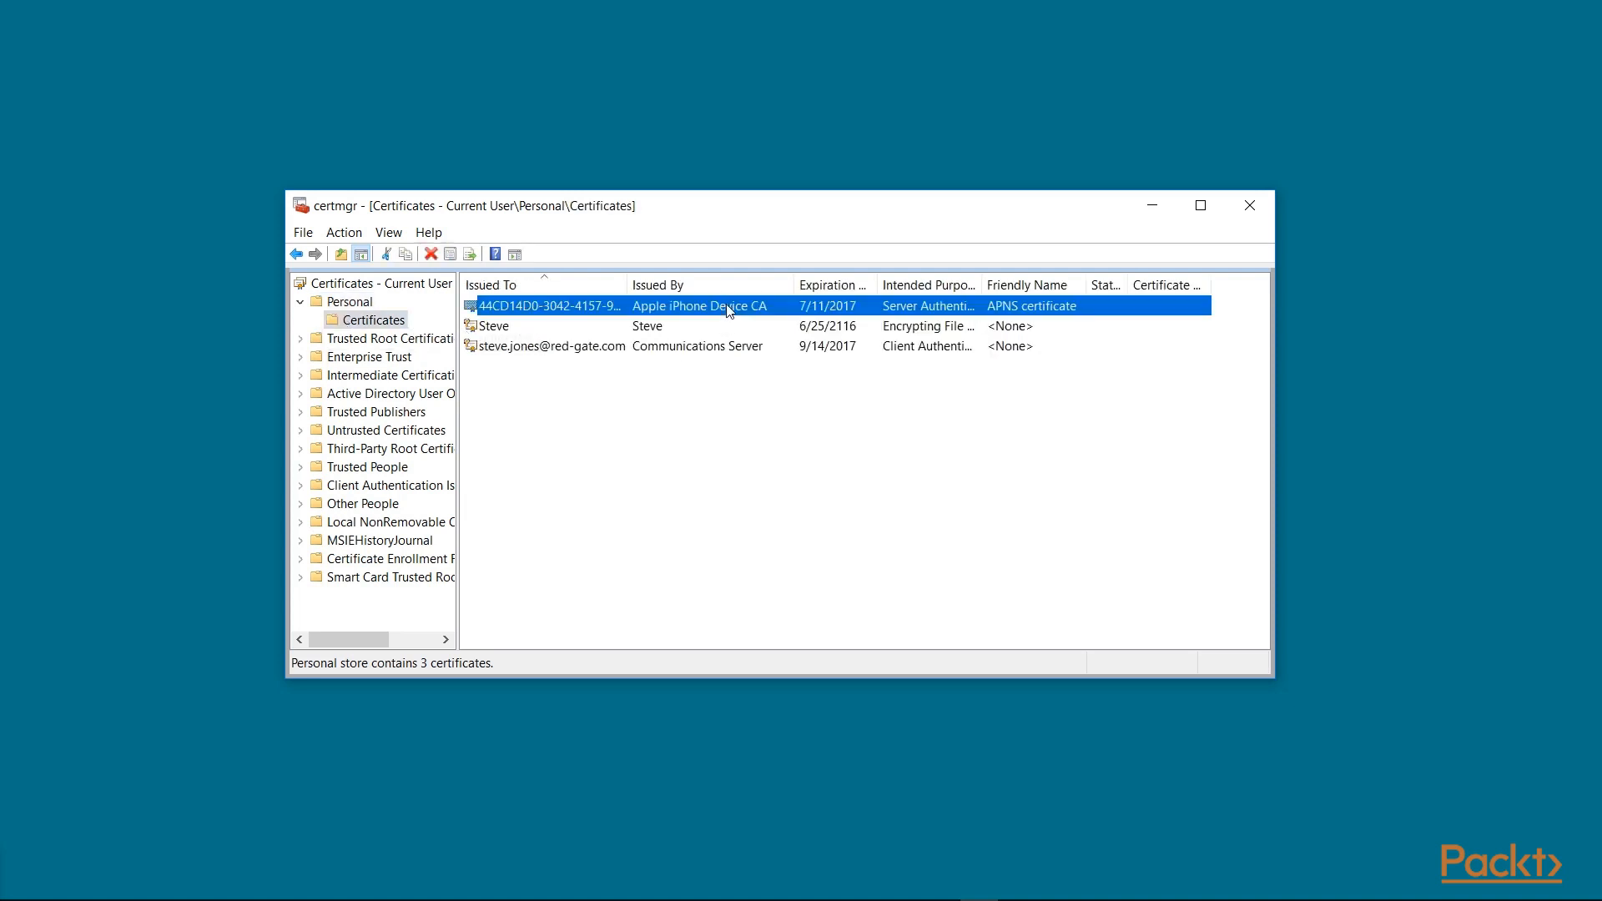
{"action": "left_click", "coordinate": [576, 328]}
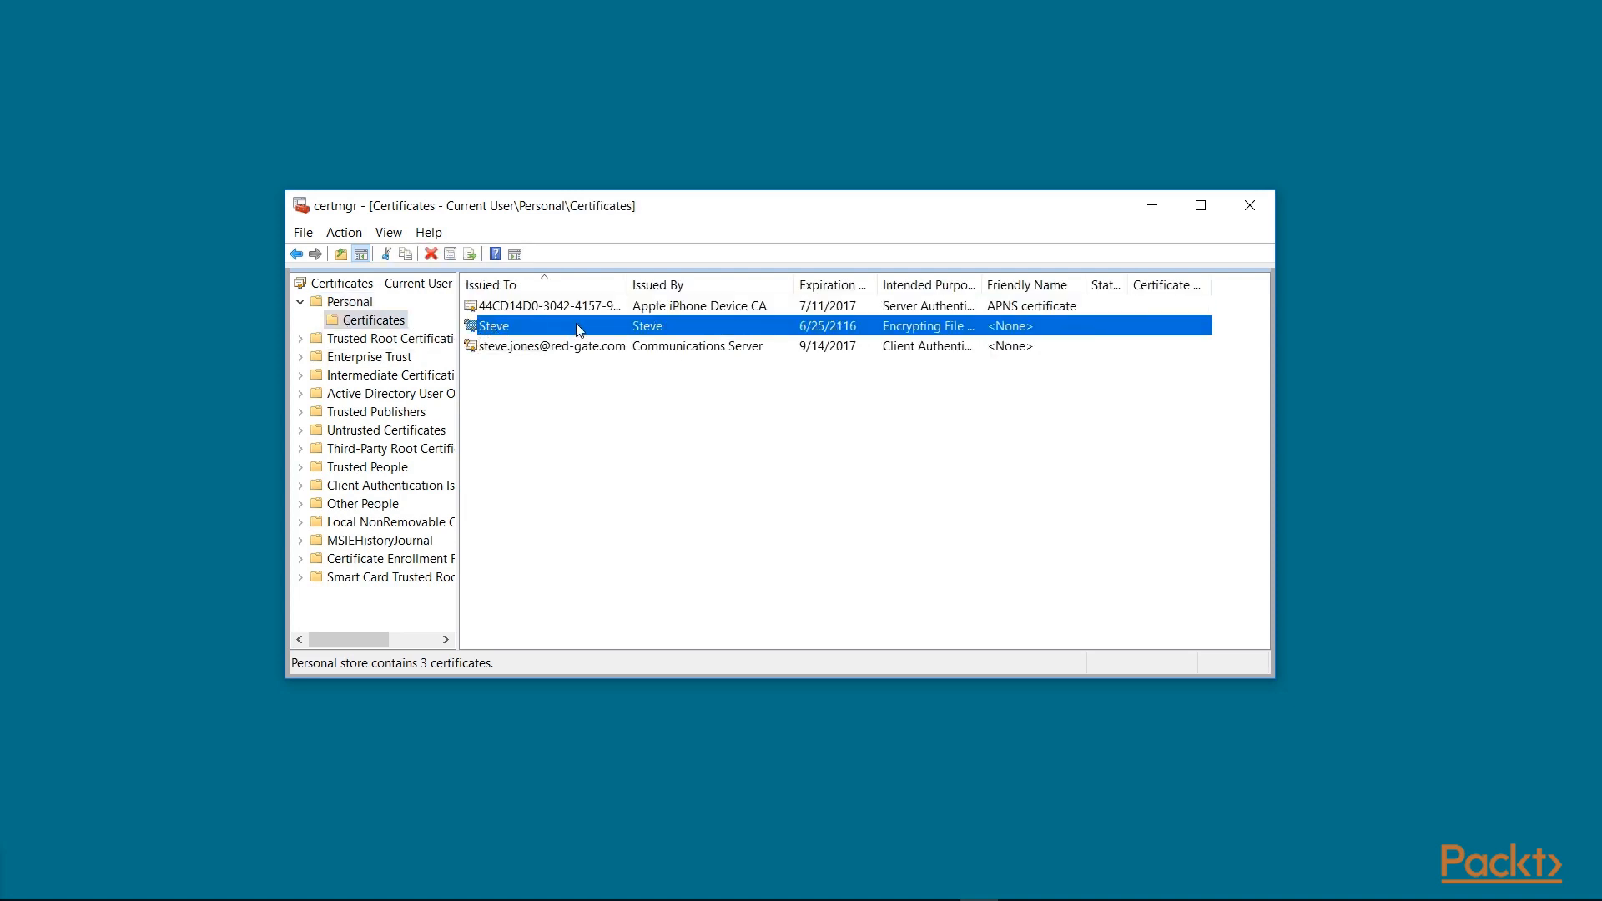
{"action": "left_click", "coordinate": [544, 347]}
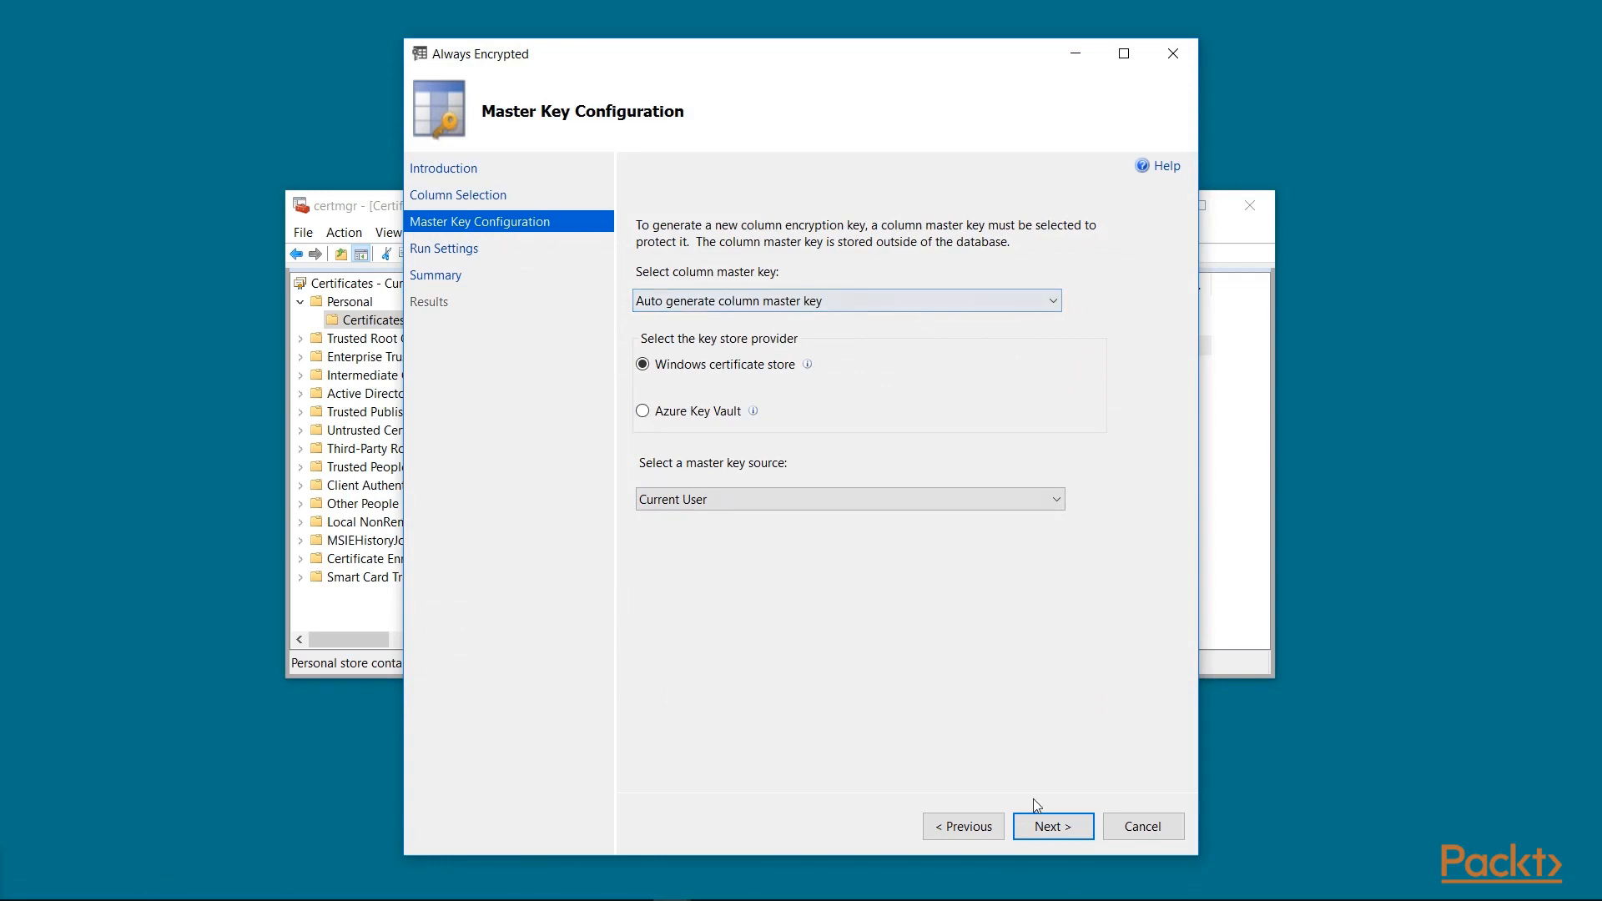
Step: Accept the master key and run settings, run encryption creating CMK_Auto1 and CEK_Auto1, and close
{"action": "left_click", "coordinate": [1043, 826]}
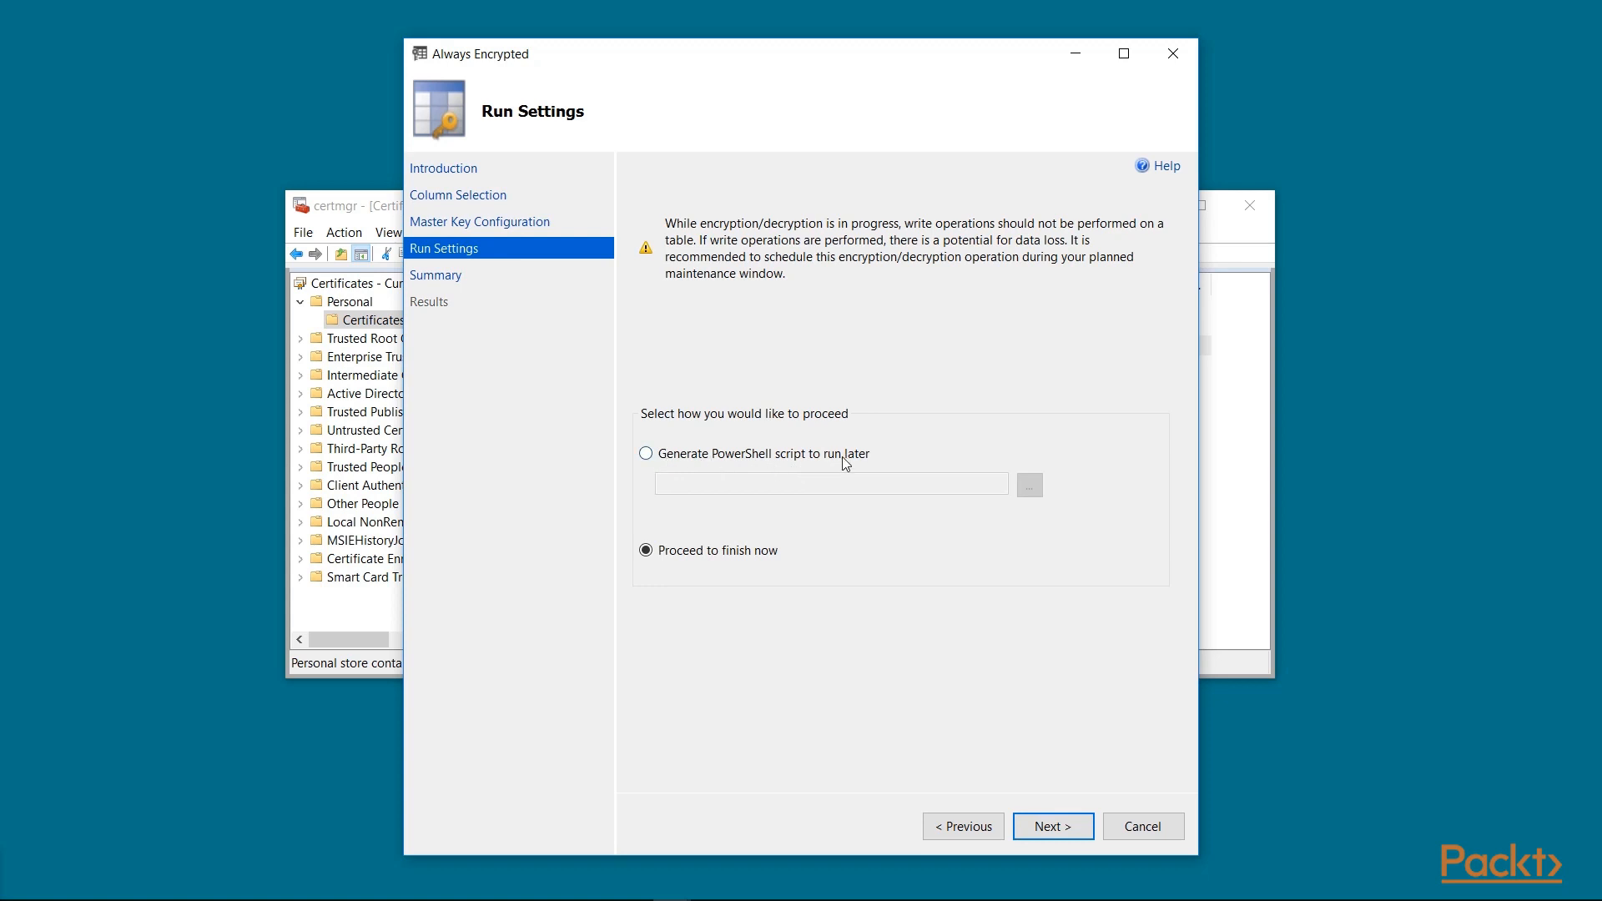
{"action": "left_click", "coordinate": [1052, 828]}
{"action": "key", "text": "Return"}
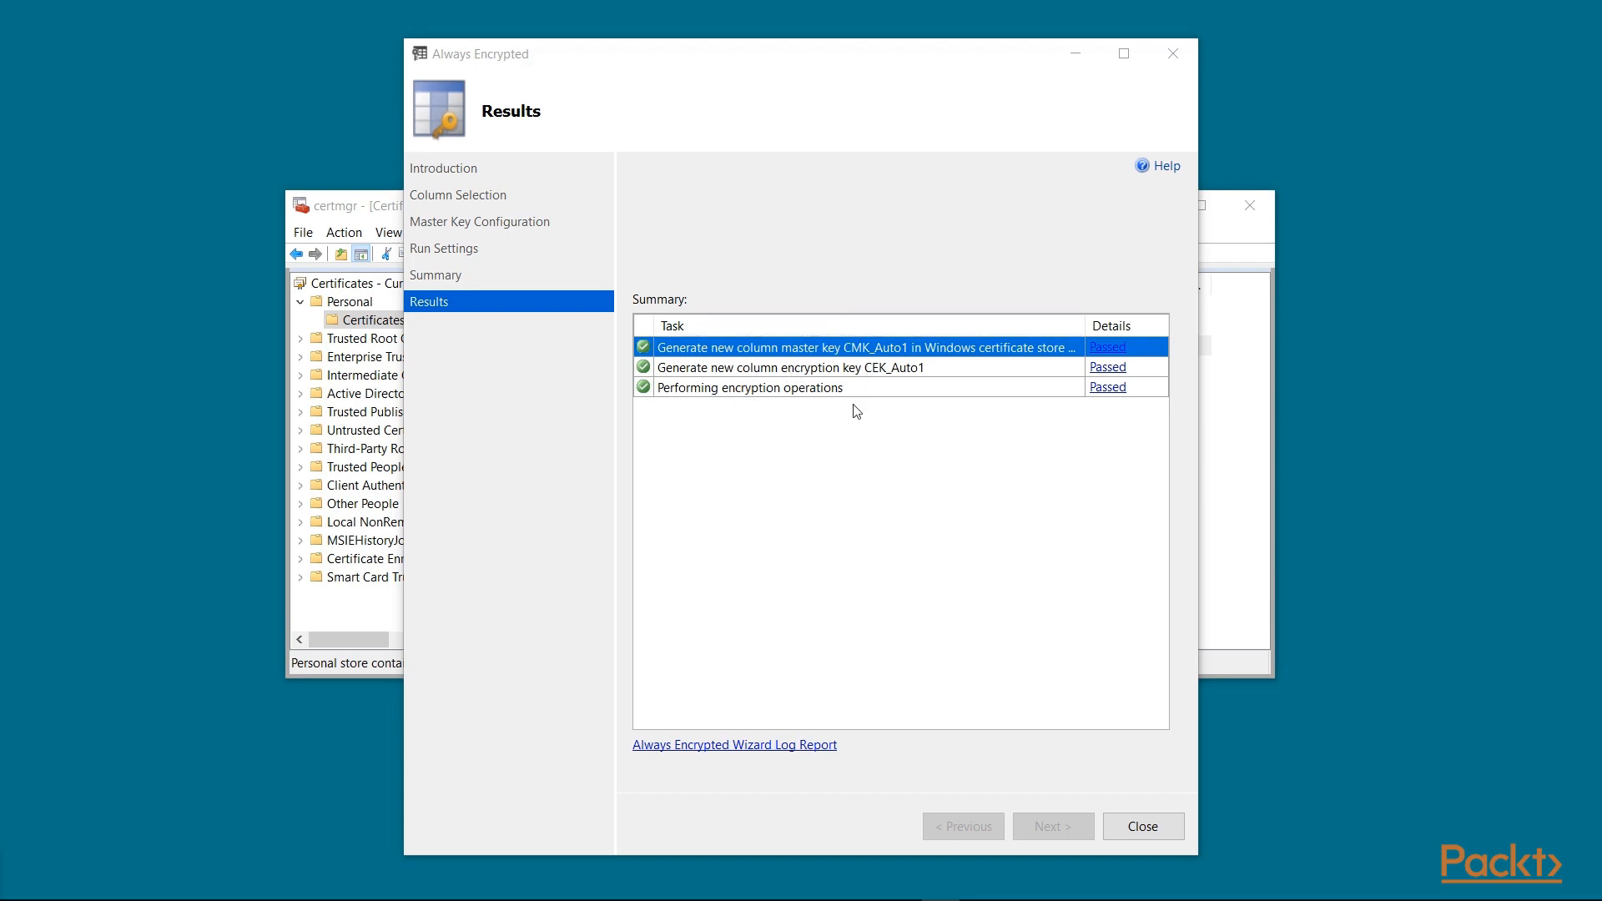
{"action": "left_click", "coordinate": [1140, 826]}
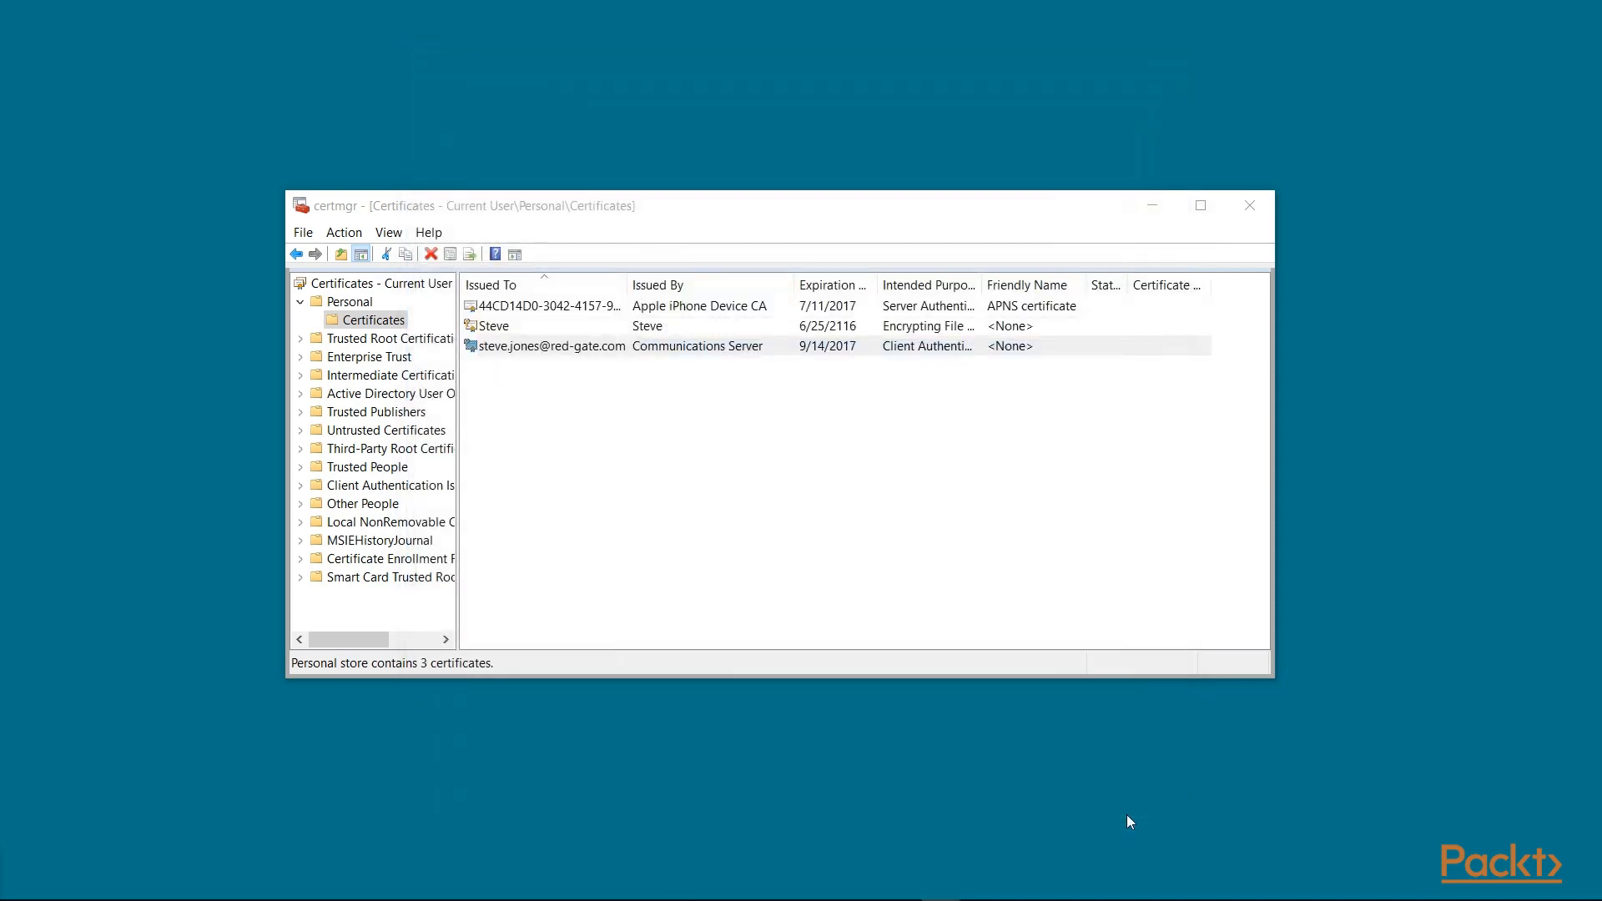
Step: Refresh Personal certificates to reveal Always Encrypted Auto Certificate1, then bring up dbo.Customers actions in SSMS
{"action": "right_click", "coordinate": [380, 323]}
{"action": "left_click", "coordinate": [411, 384]}
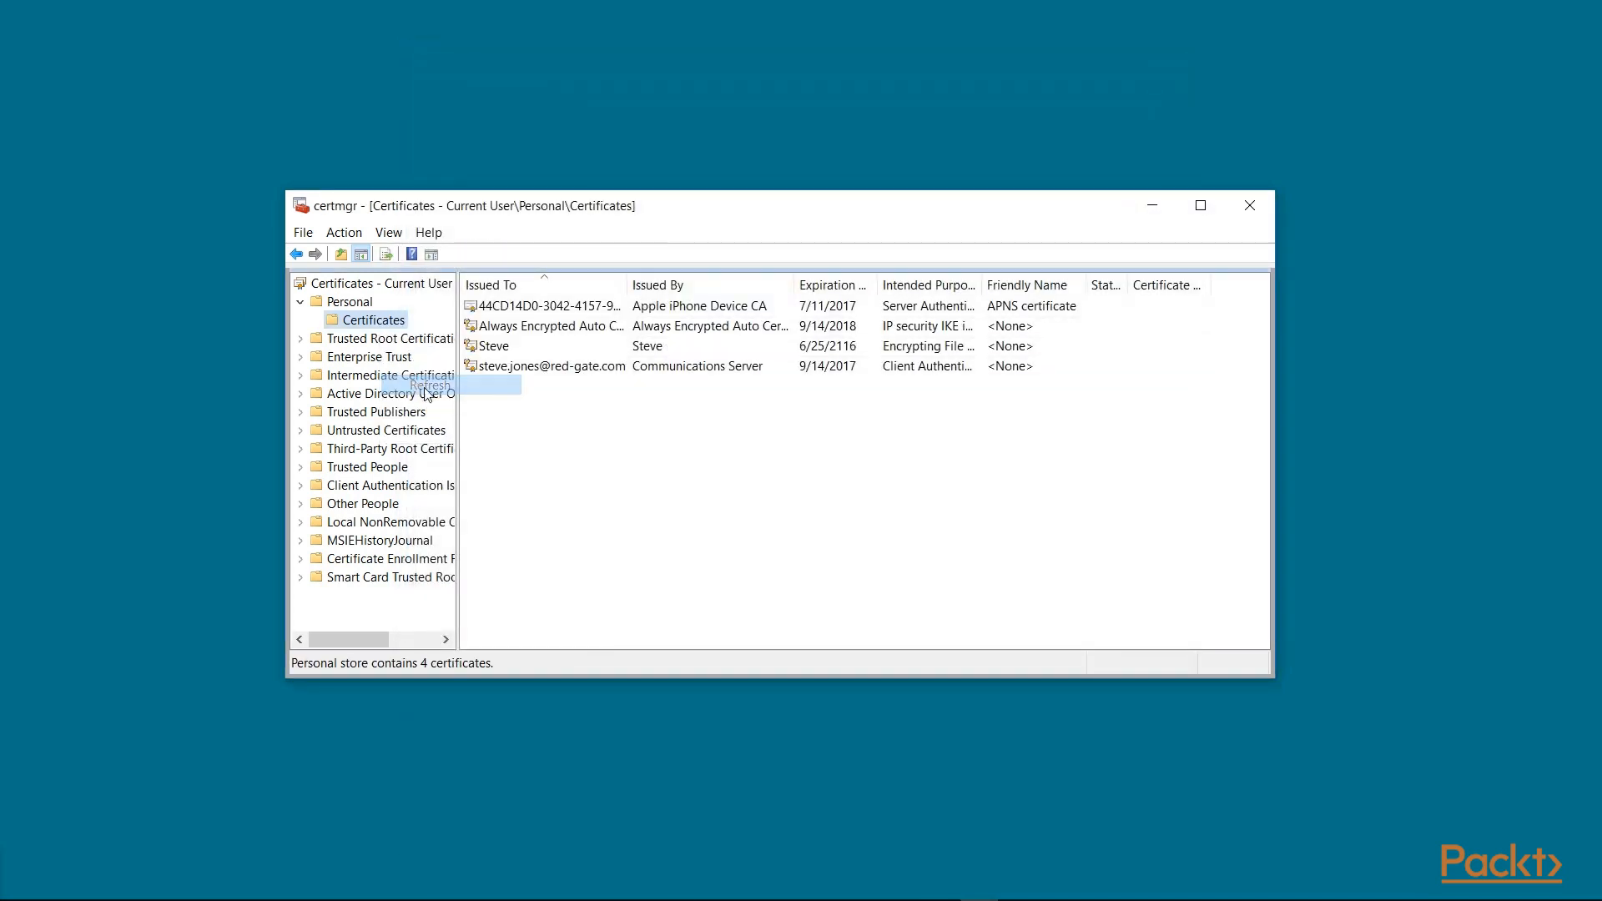
{"action": "left_click", "coordinate": [543, 327]}
{"action": "left_click_drag", "start_coordinate": [627, 285], "coordinate": [869, 284]}
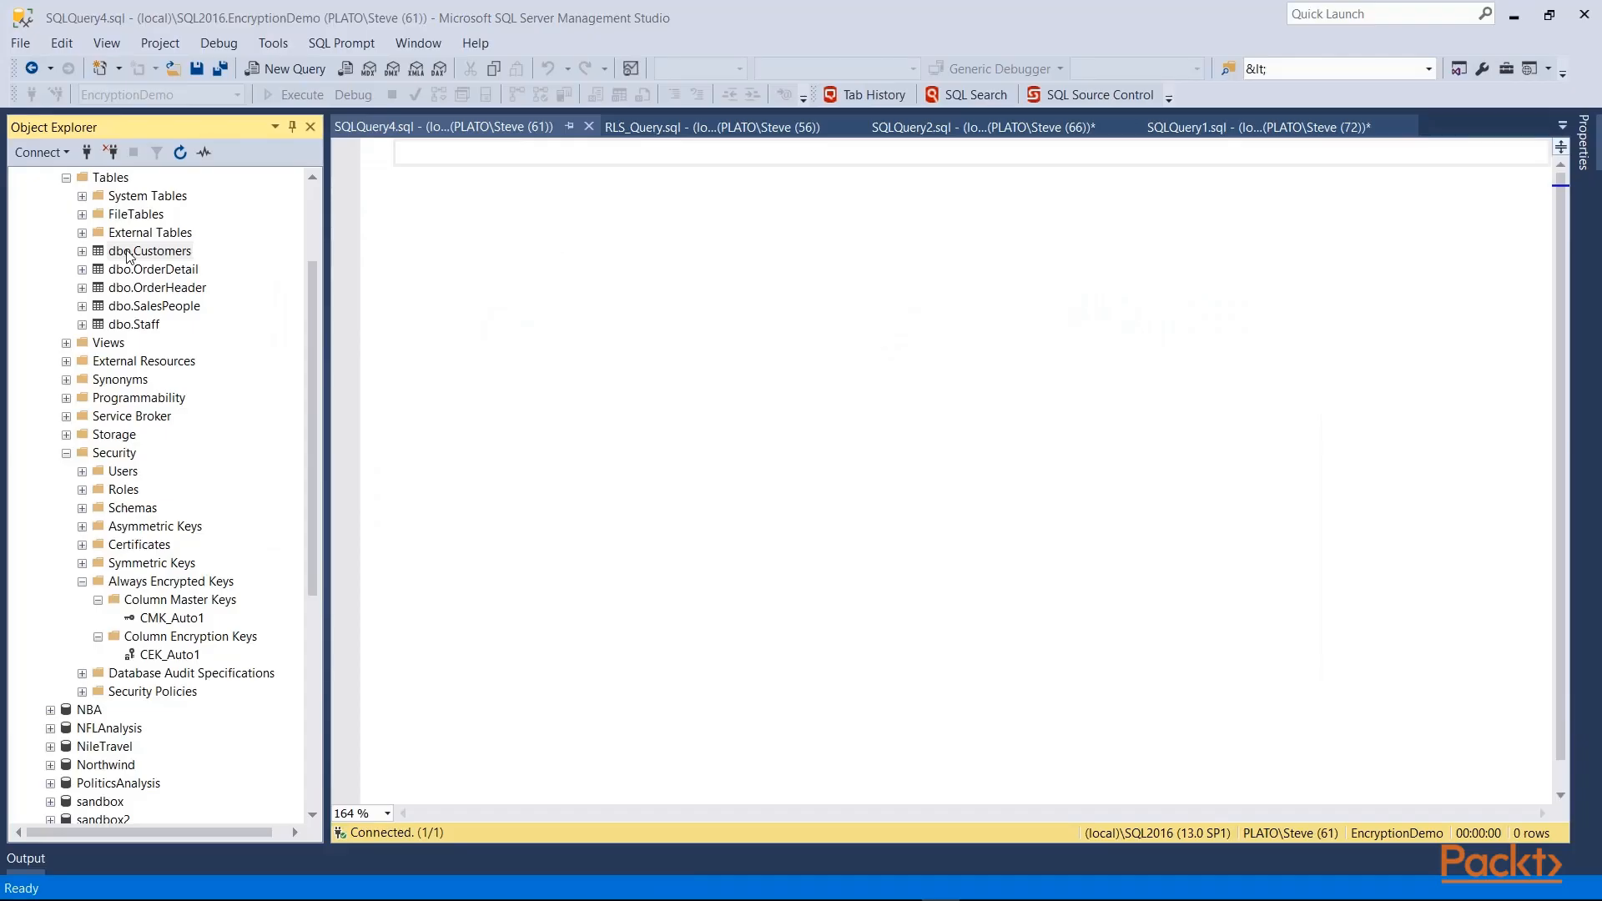
{"action": "left_click", "coordinate": [129, 252]}
{"action": "right_click", "coordinate": [127, 250]}
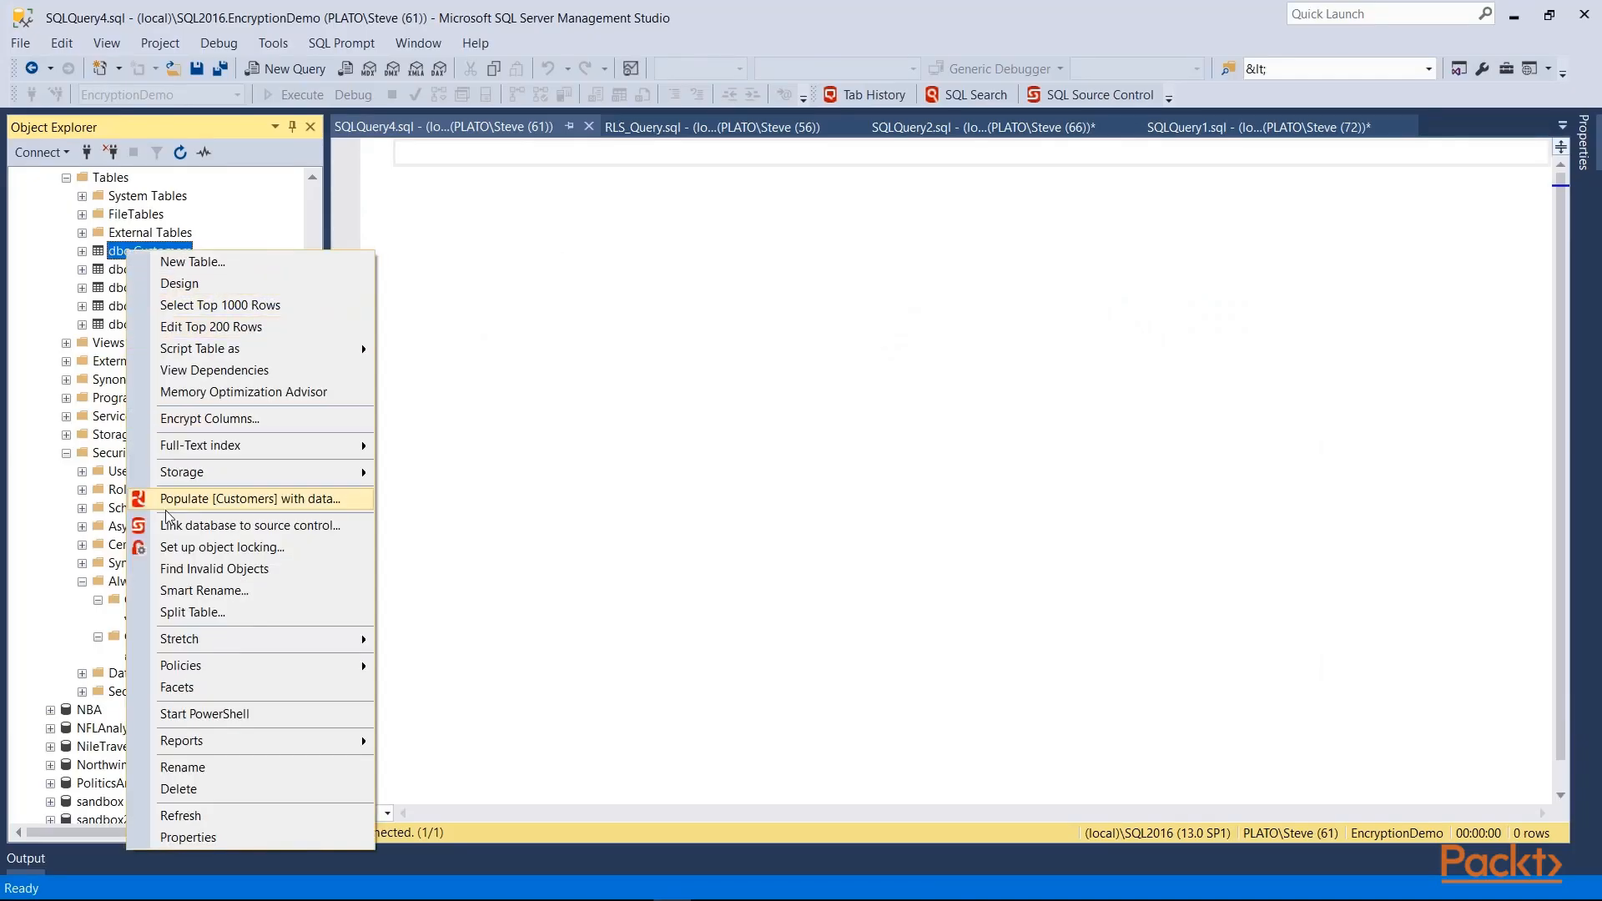
{"action": "left_click", "coordinate": [200, 283]}
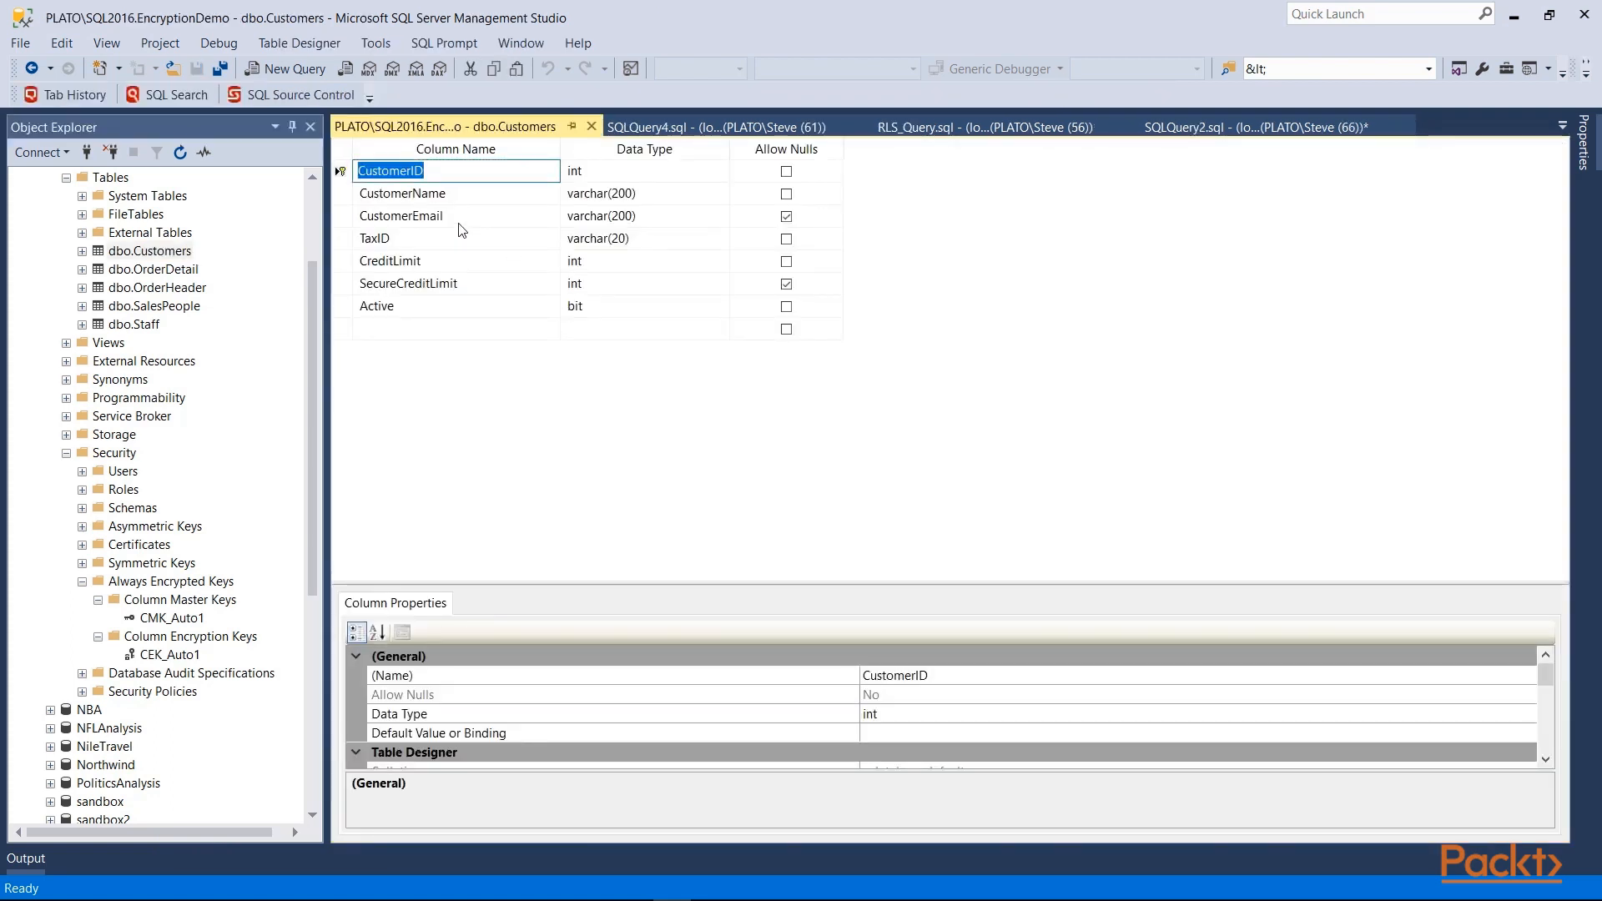
{"action": "left_click", "coordinate": [467, 217]}
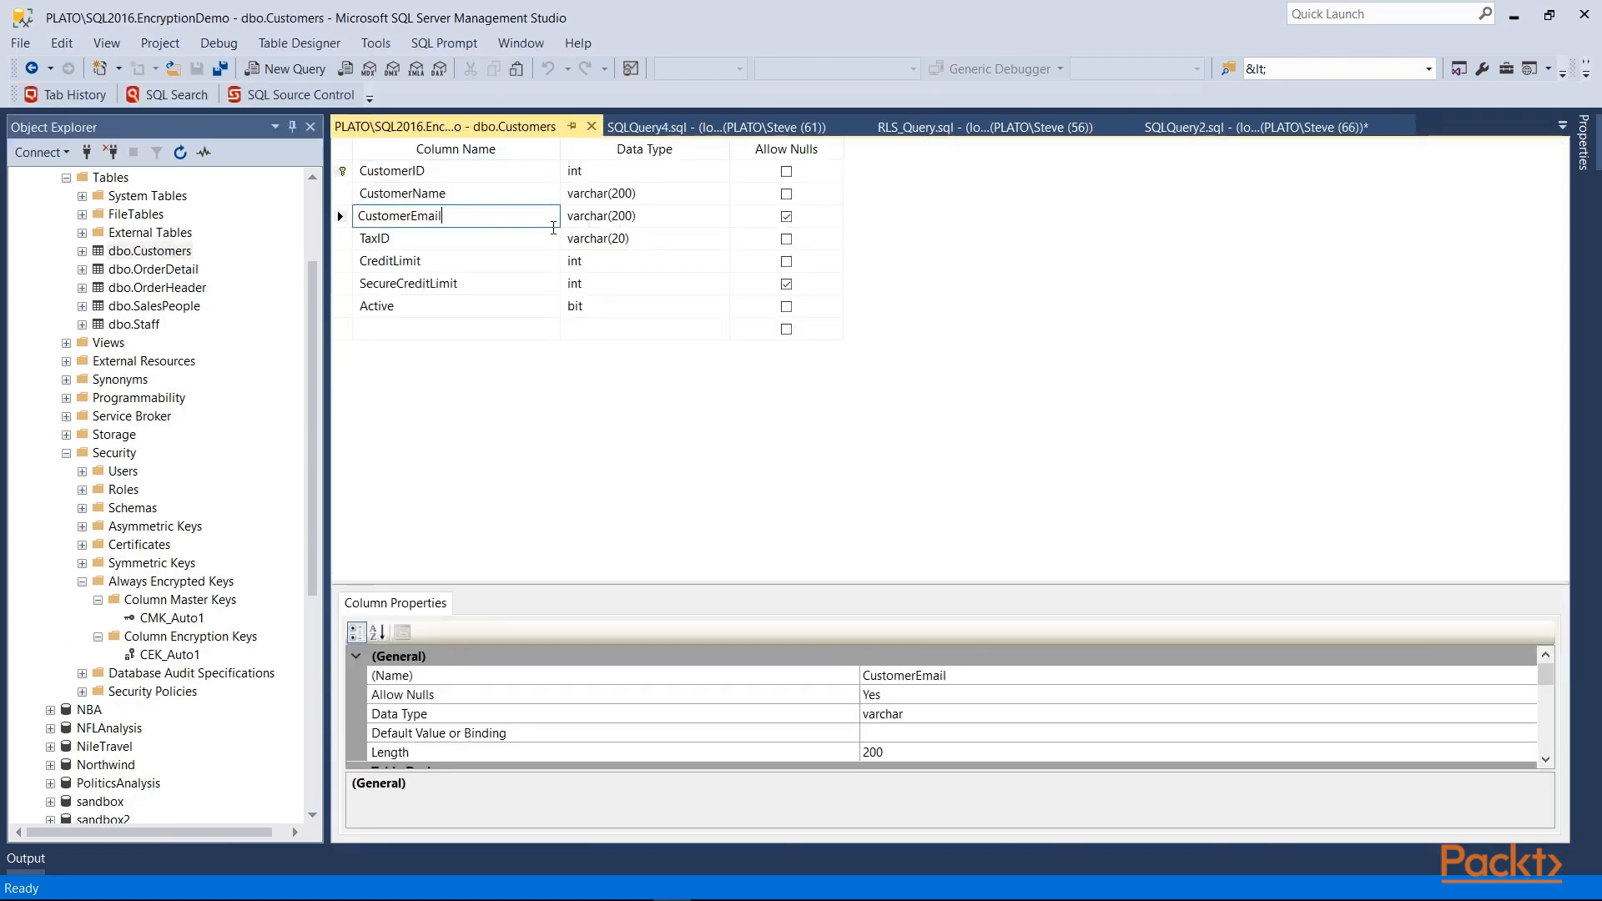
{"action": "left_click", "coordinate": [492, 286]}
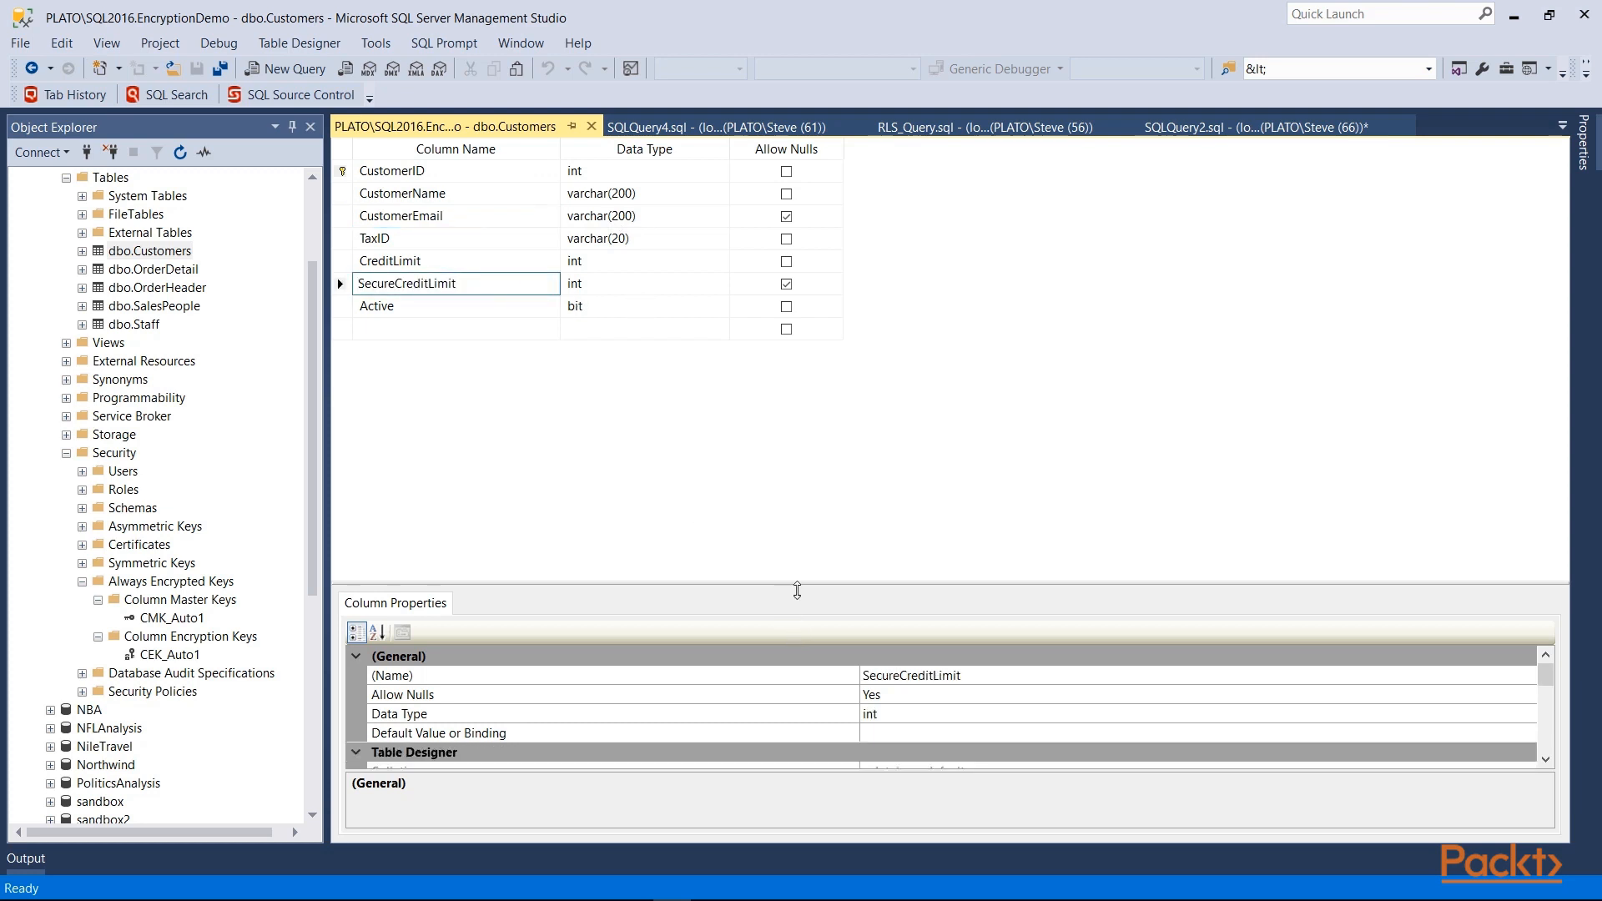
{"action": "left_click_drag", "start_coordinate": [788, 589], "coordinate": [791, 434]}
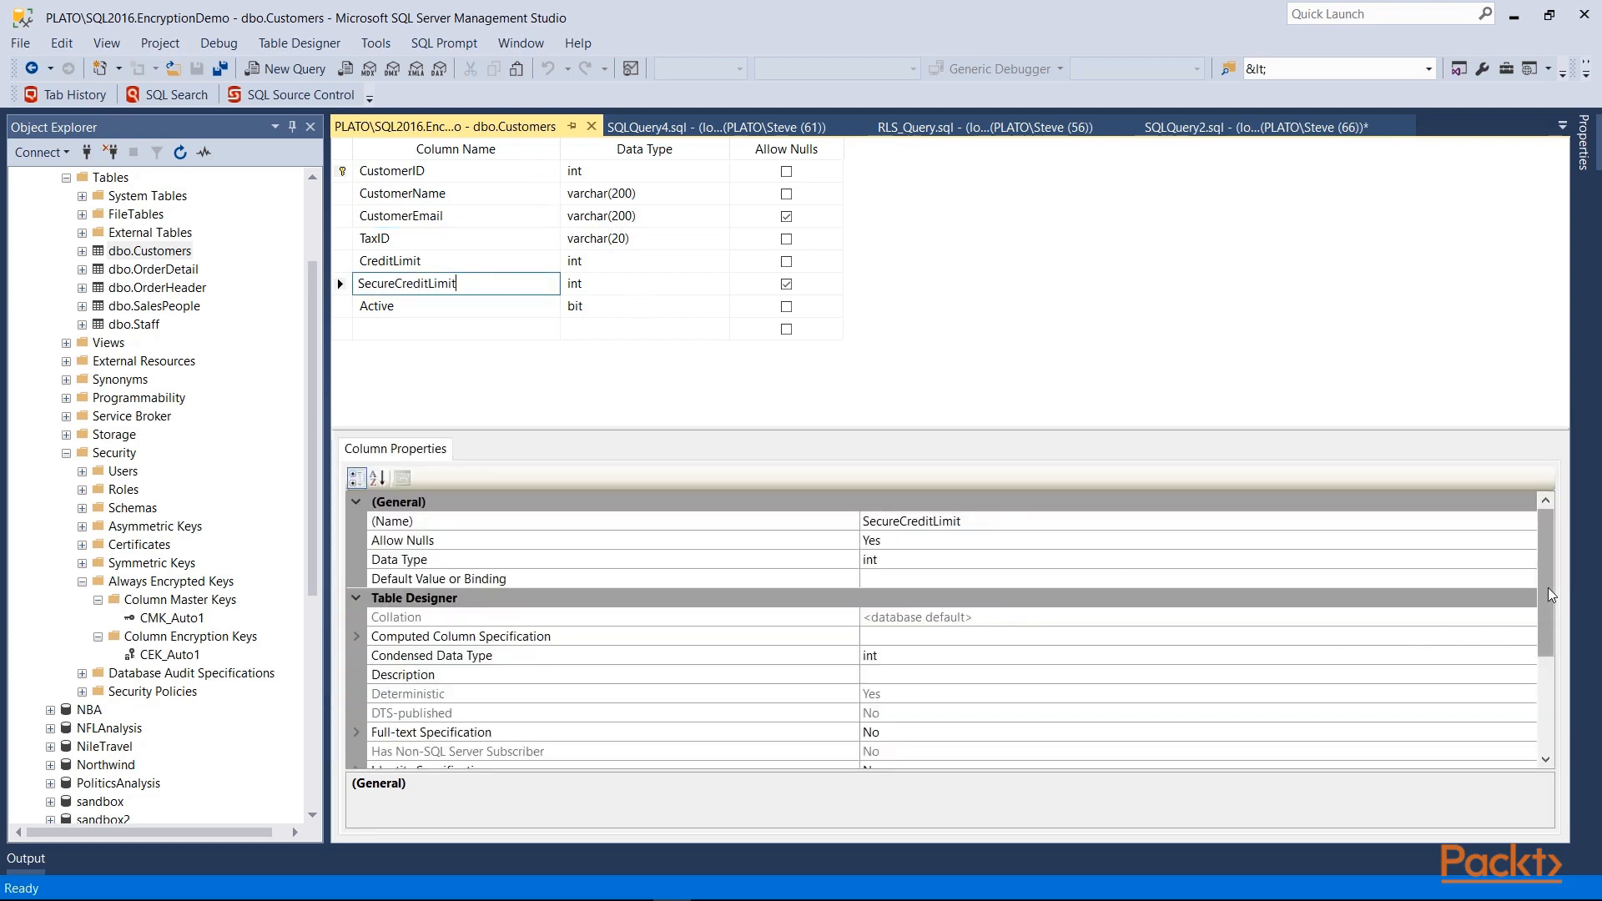
{"action": "mouse_move", "coordinate": [1549, 588]}
{"action": "left_mouse_down"}
{"action": "mouse_move", "coordinate": [1540, 710]}
{"action": "mouse_move", "coordinate": [1561, 589]}
{"action": "left_mouse_up"}
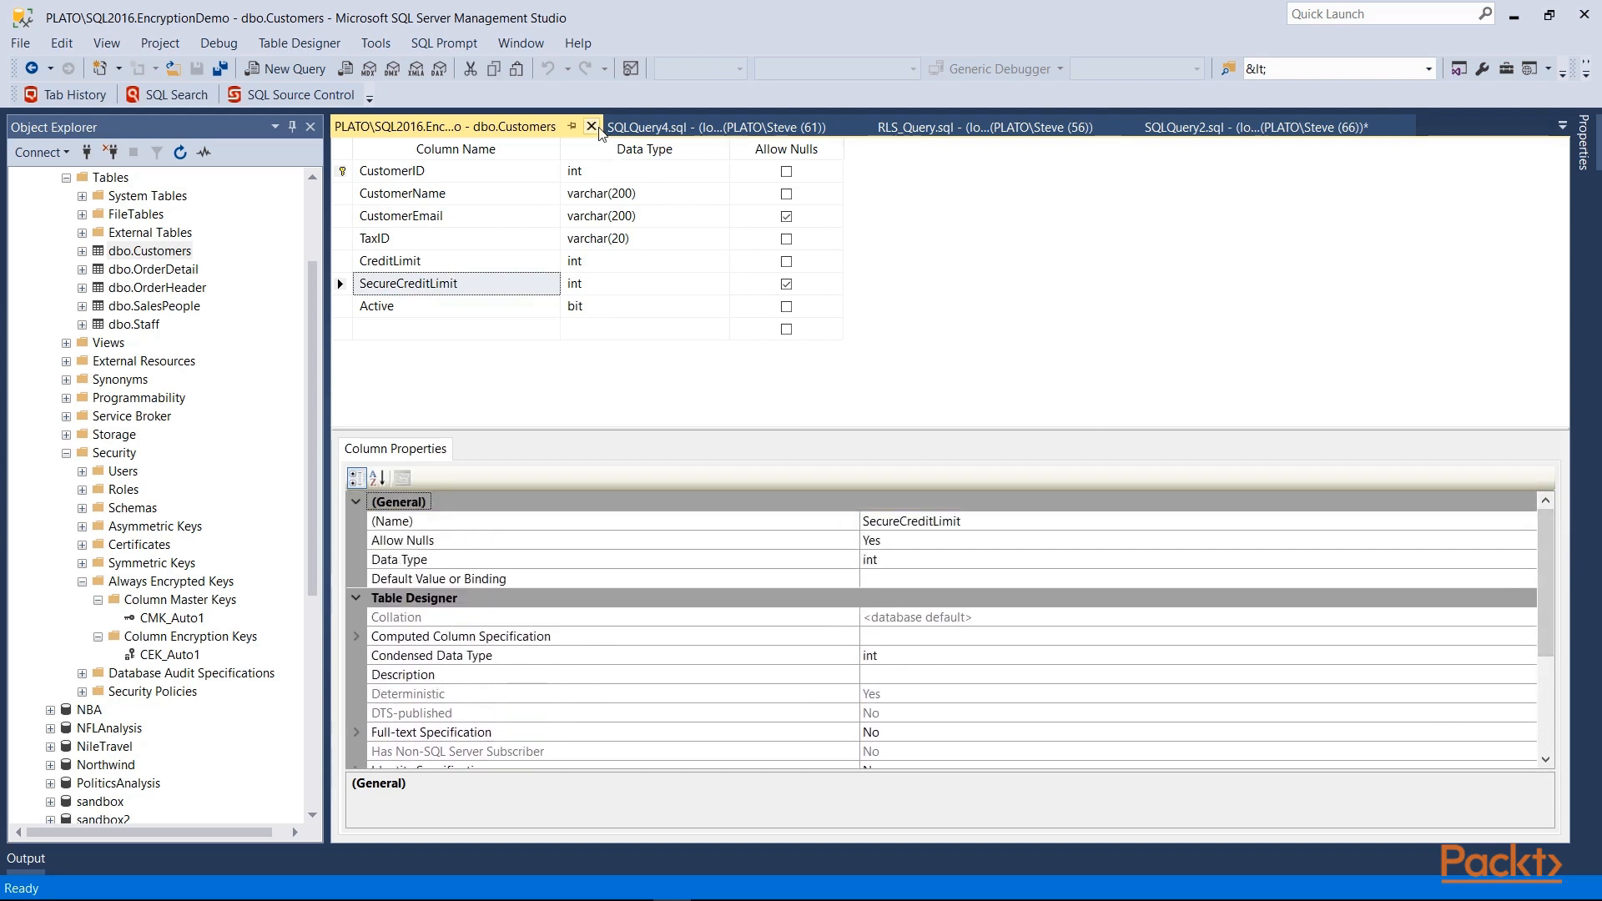
{"action": "left_click", "coordinate": [592, 126]}
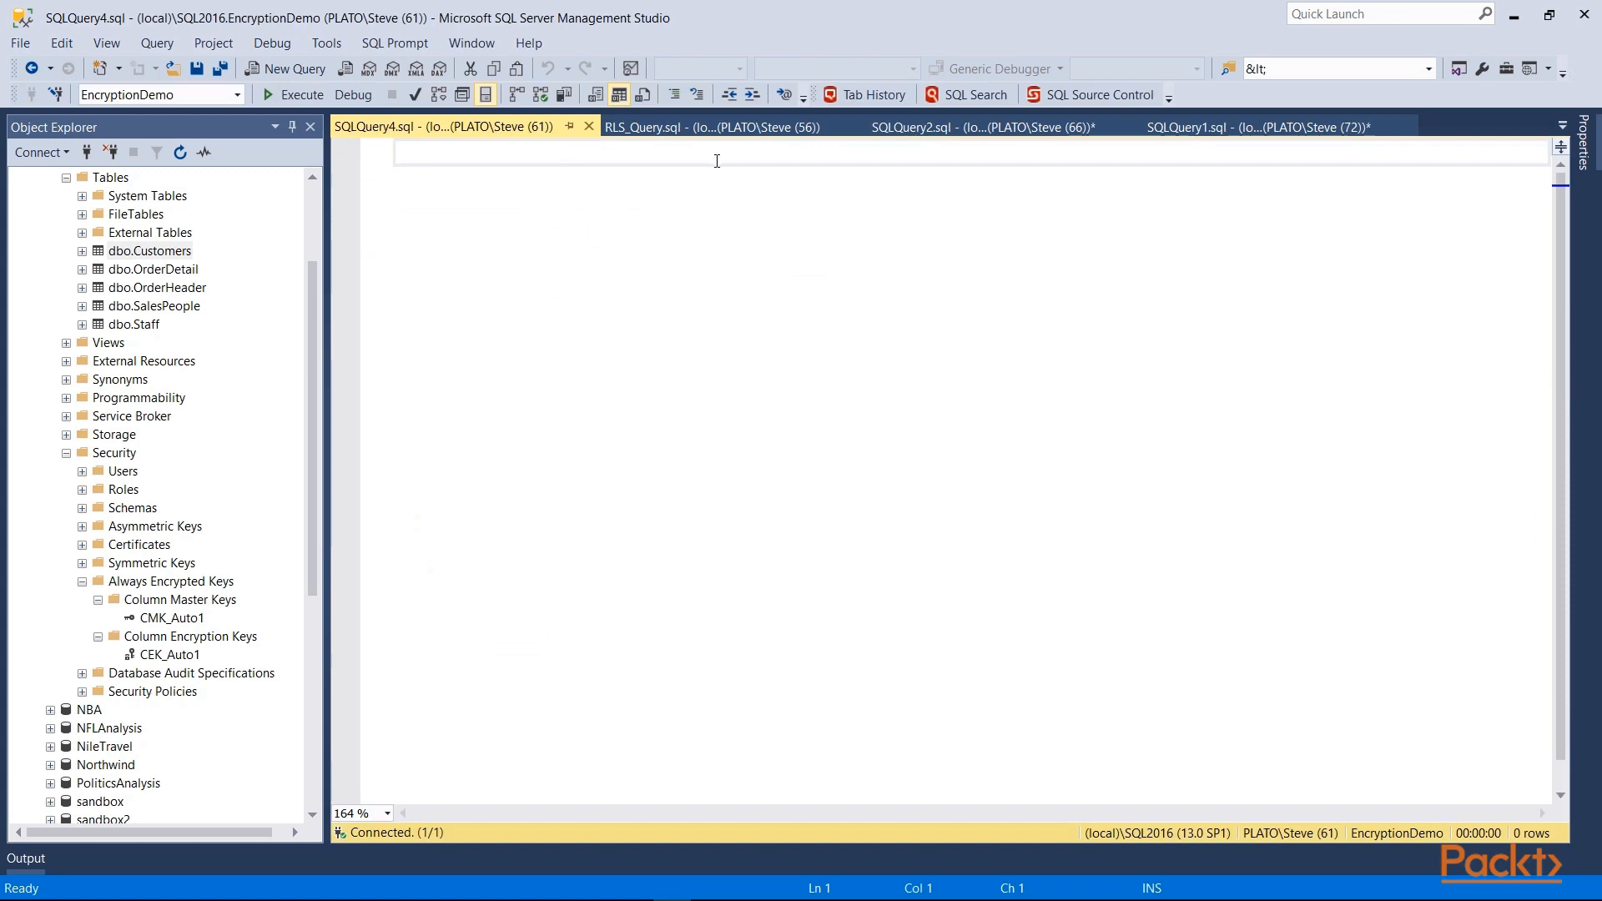
Step: Run the USE/Customers_SelectAll batch in SQLQuery2
{"action": "left_click", "coordinate": [983, 126]}
{"action": "left_click_drag", "start_coordinate": [421, 267], "coordinate": [396, 150]}
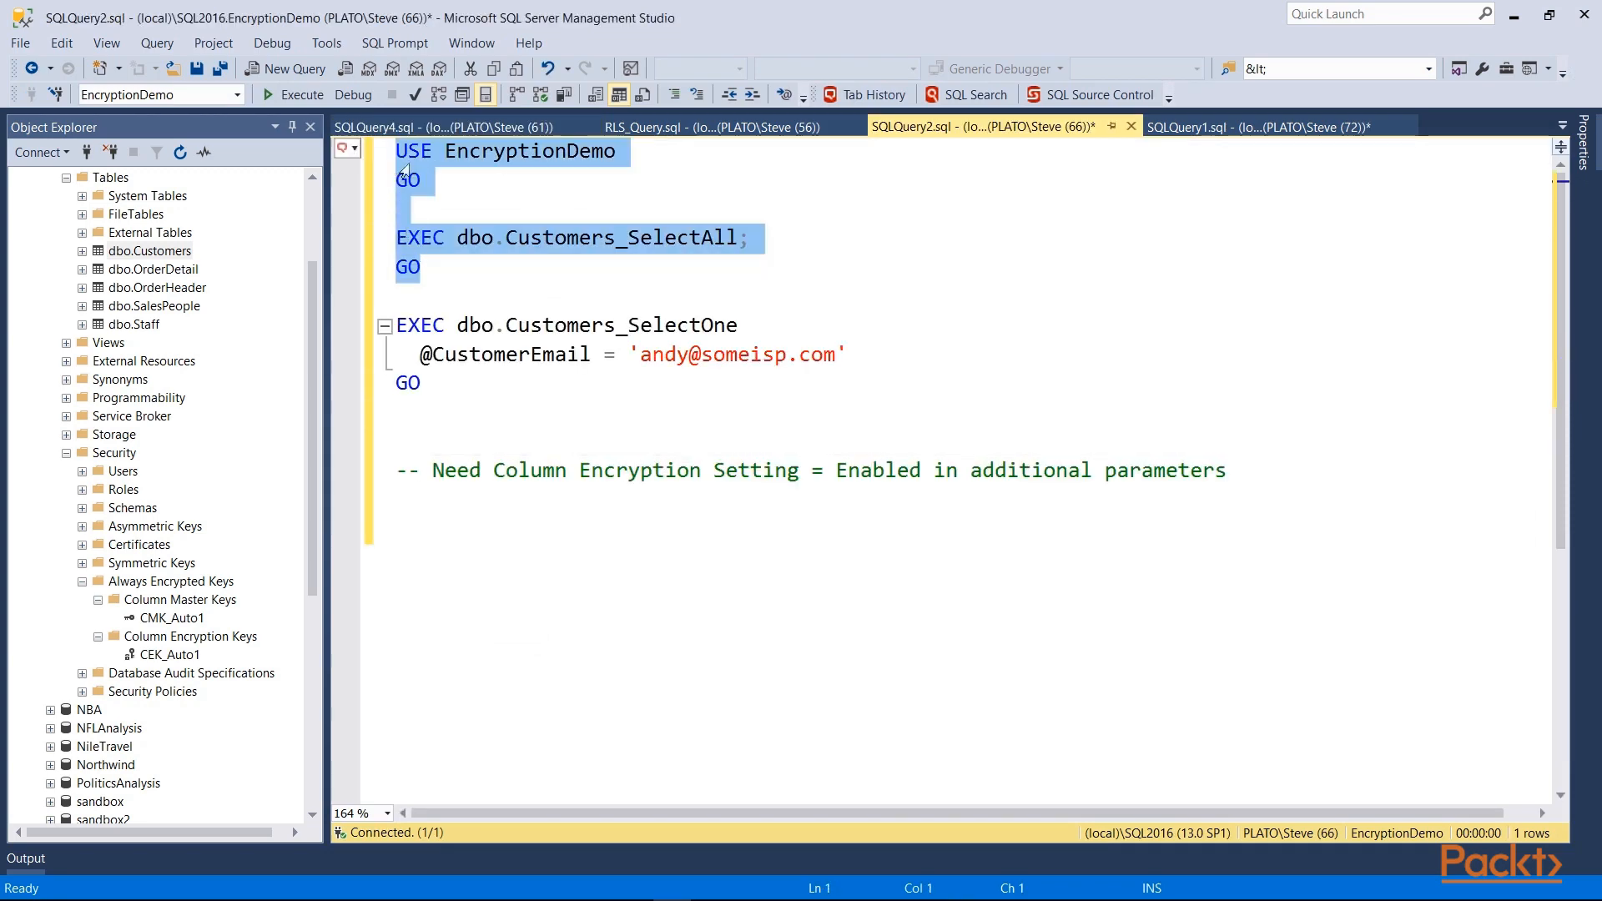
{"action": "left_click", "coordinate": [299, 100]}
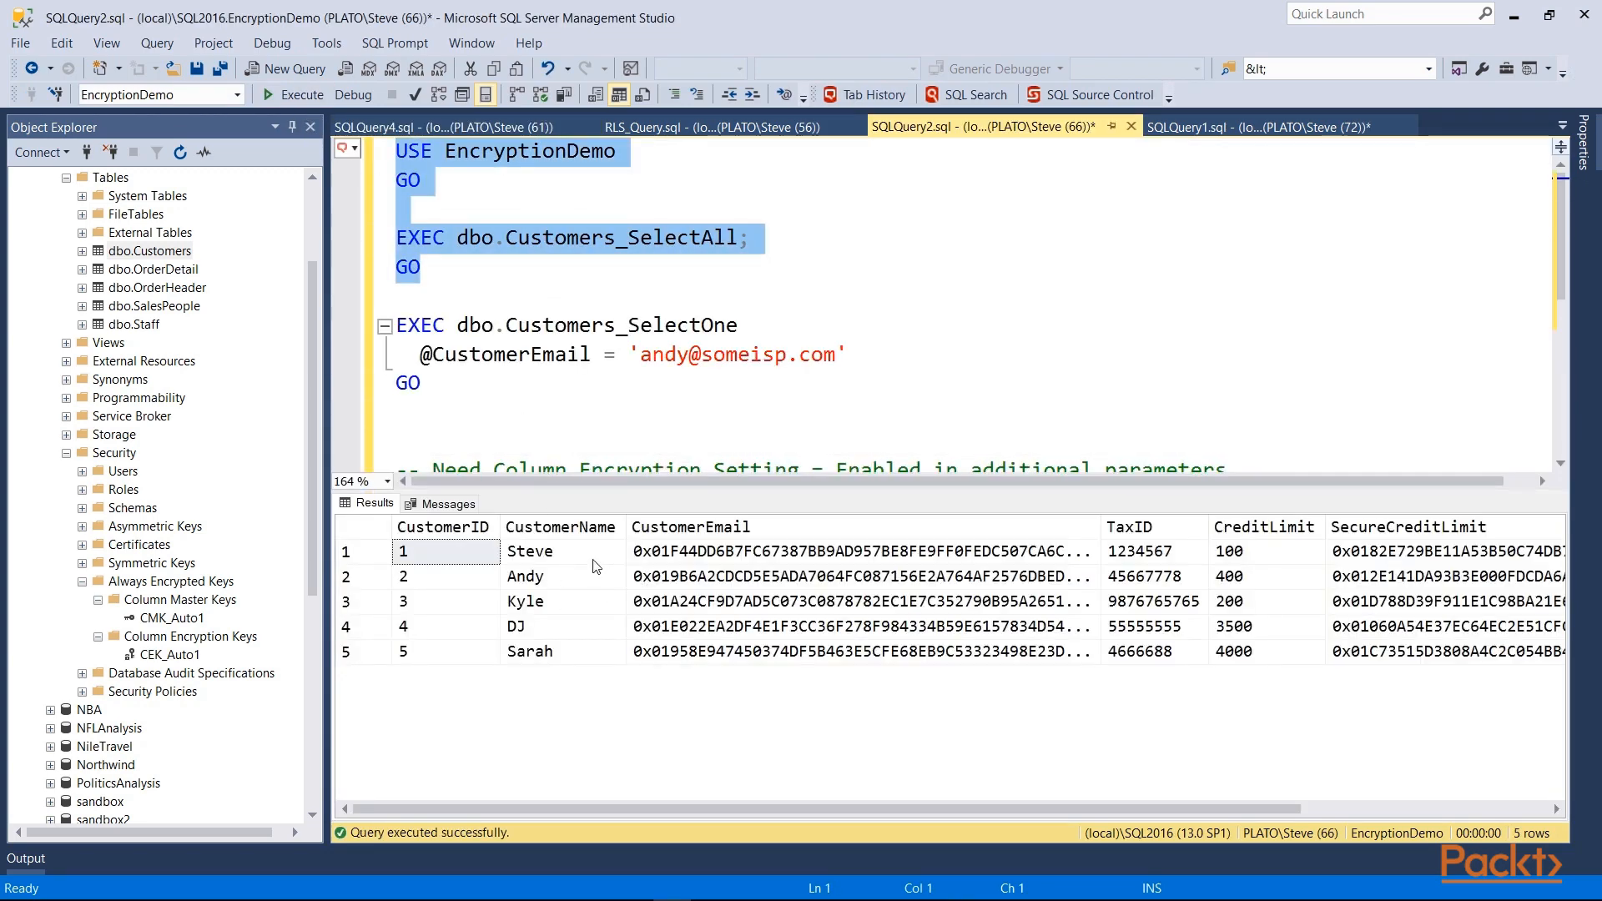
Step: Inspect the encrypted CustomerEmail and SecureCreditLimit values, then run Customers_SelectOne, which fails with operand clash
{"action": "left_click_drag", "start_coordinate": [594, 553], "coordinate": [618, 644]}
{"action": "left_click_drag", "start_coordinate": [766, 557], "coordinate": [755, 646]}
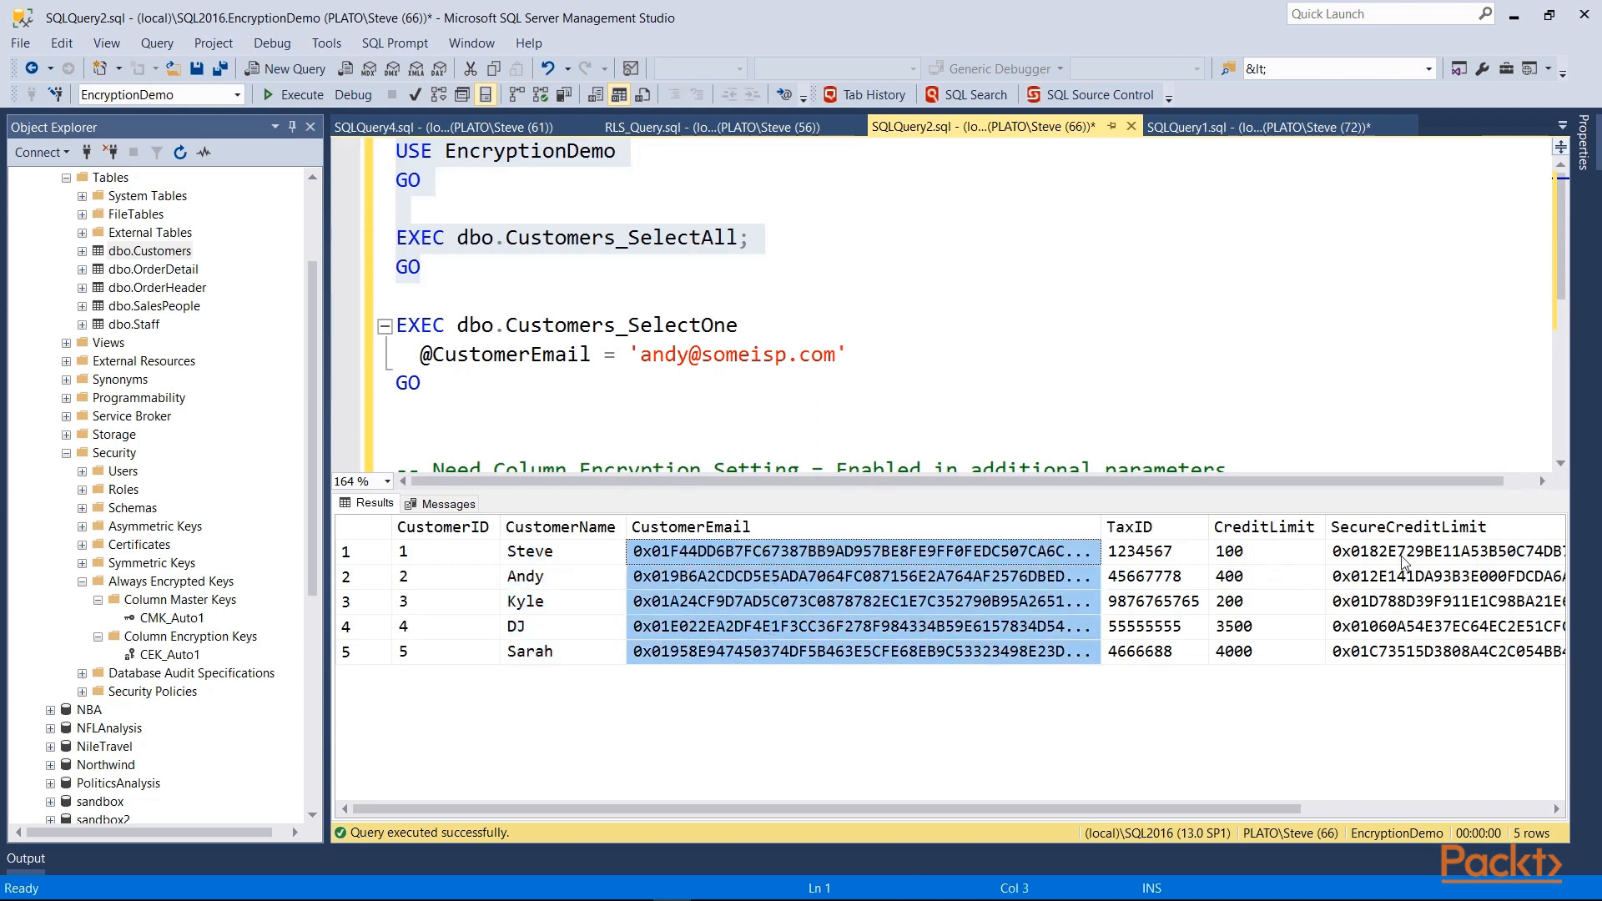
{"action": "left_click_drag", "start_coordinate": [1404, 557], "coordinate": [1358, 645]}
{"action": "left_click_drag", "start_coordinate": [430, 386], "coordinate": [395, 326]}
{"action": "left_click", "coordinate": [287, 94]}
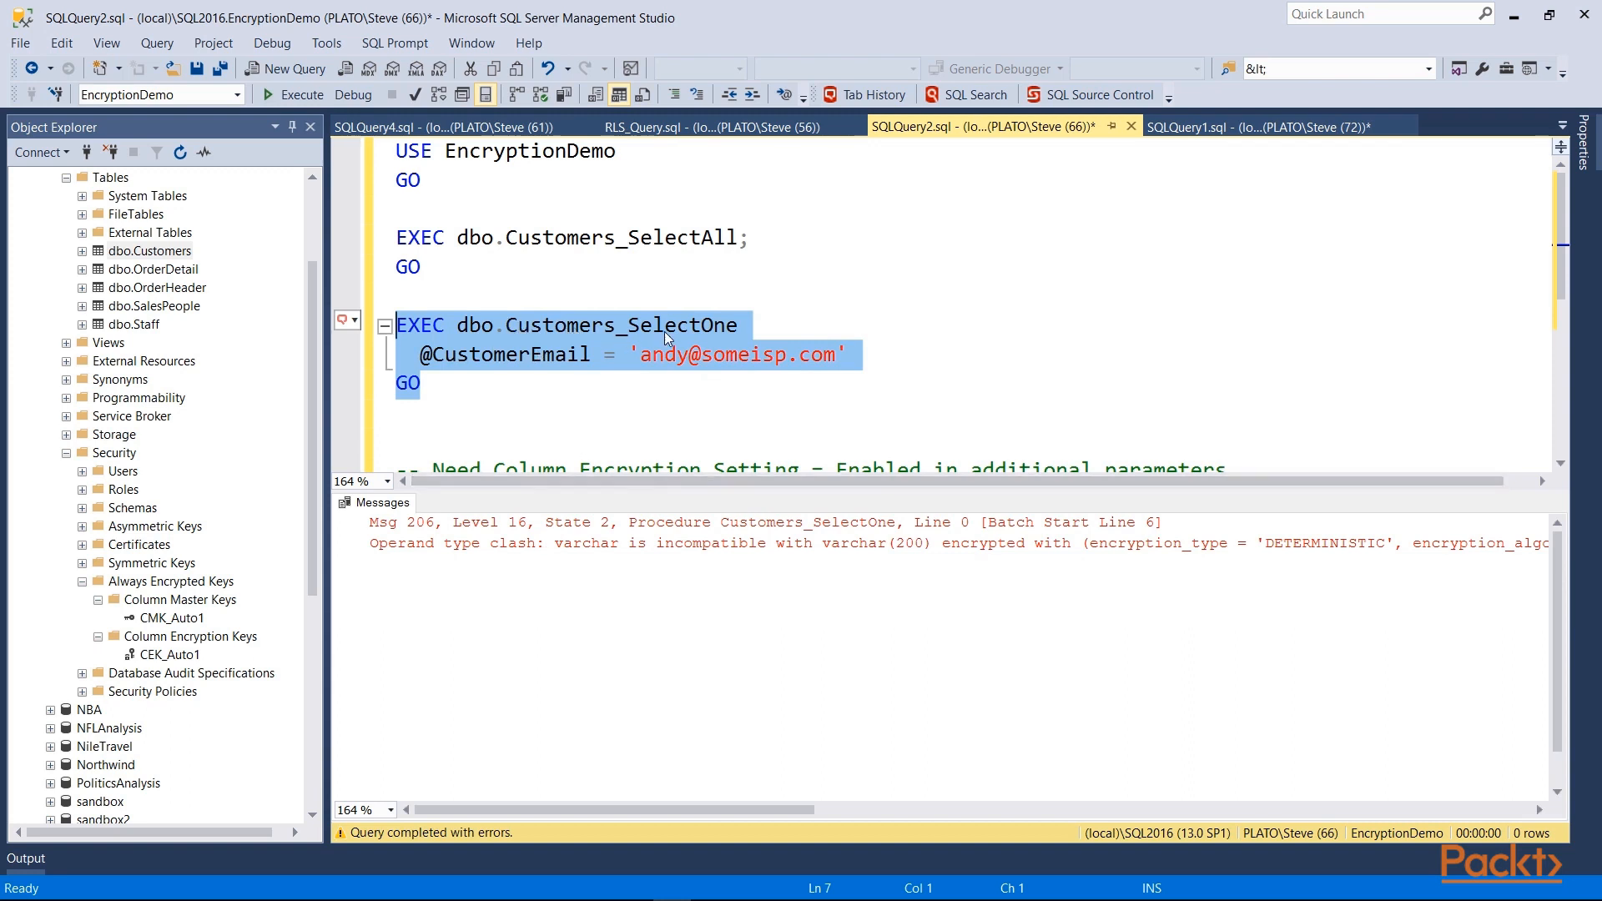
Step: Rewrite the call as SELECT * FROM dbo.Customers WHERE CustomerEmail filter; it fails with a varchar(8000) error
{"action": "mouse_move", "coordinate": [528, 343]}
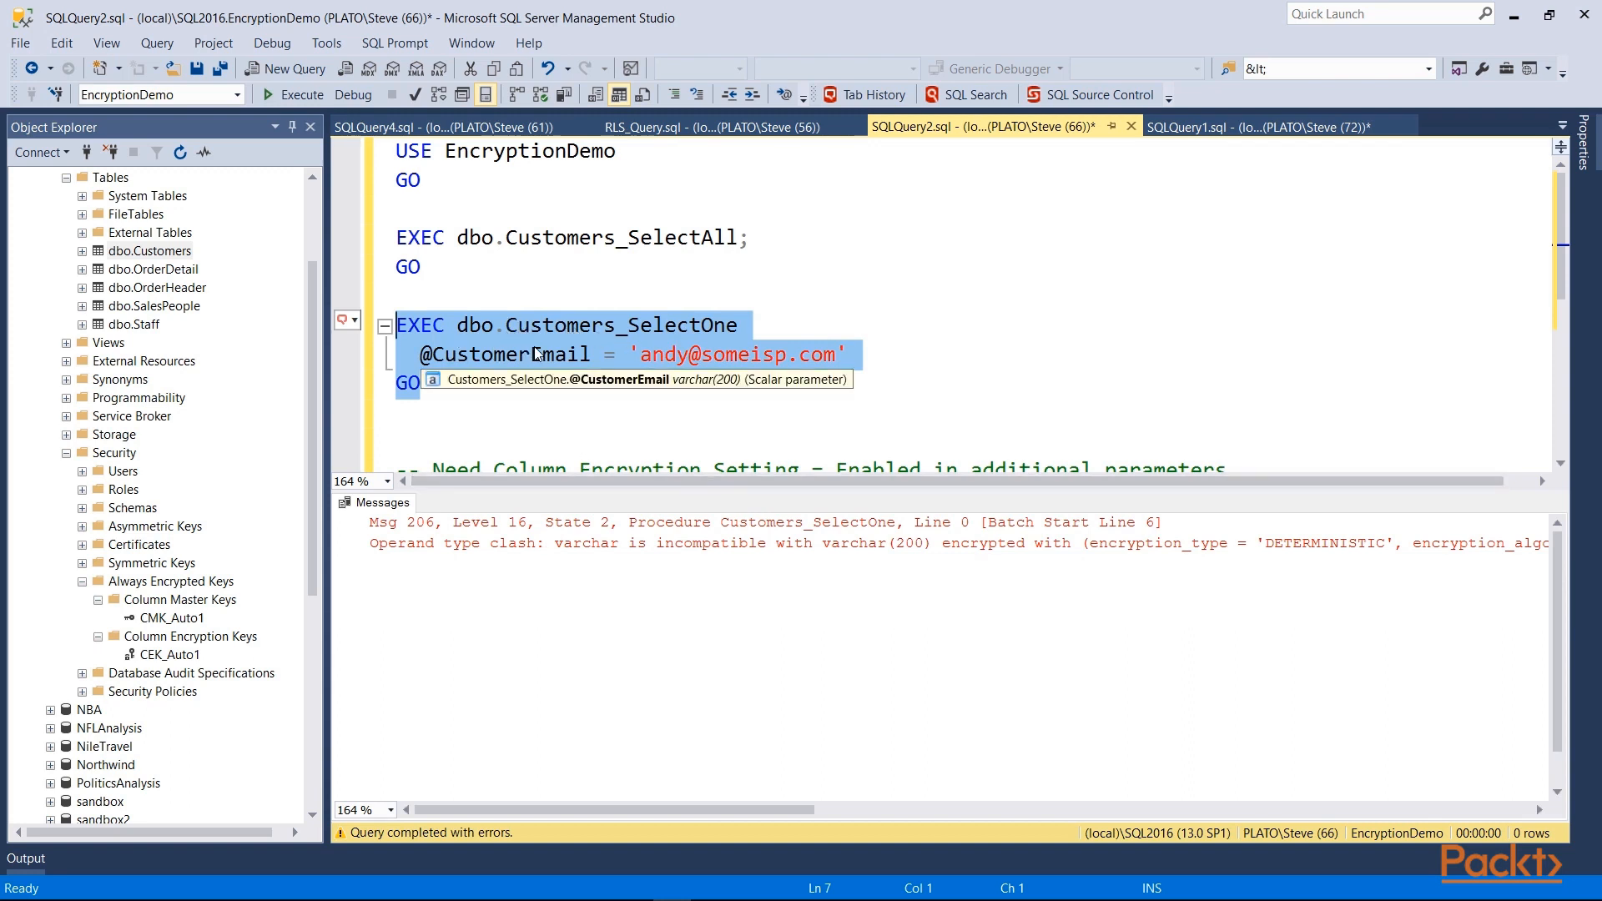
{"action": "left_click", "coordinate": [582, 357]}
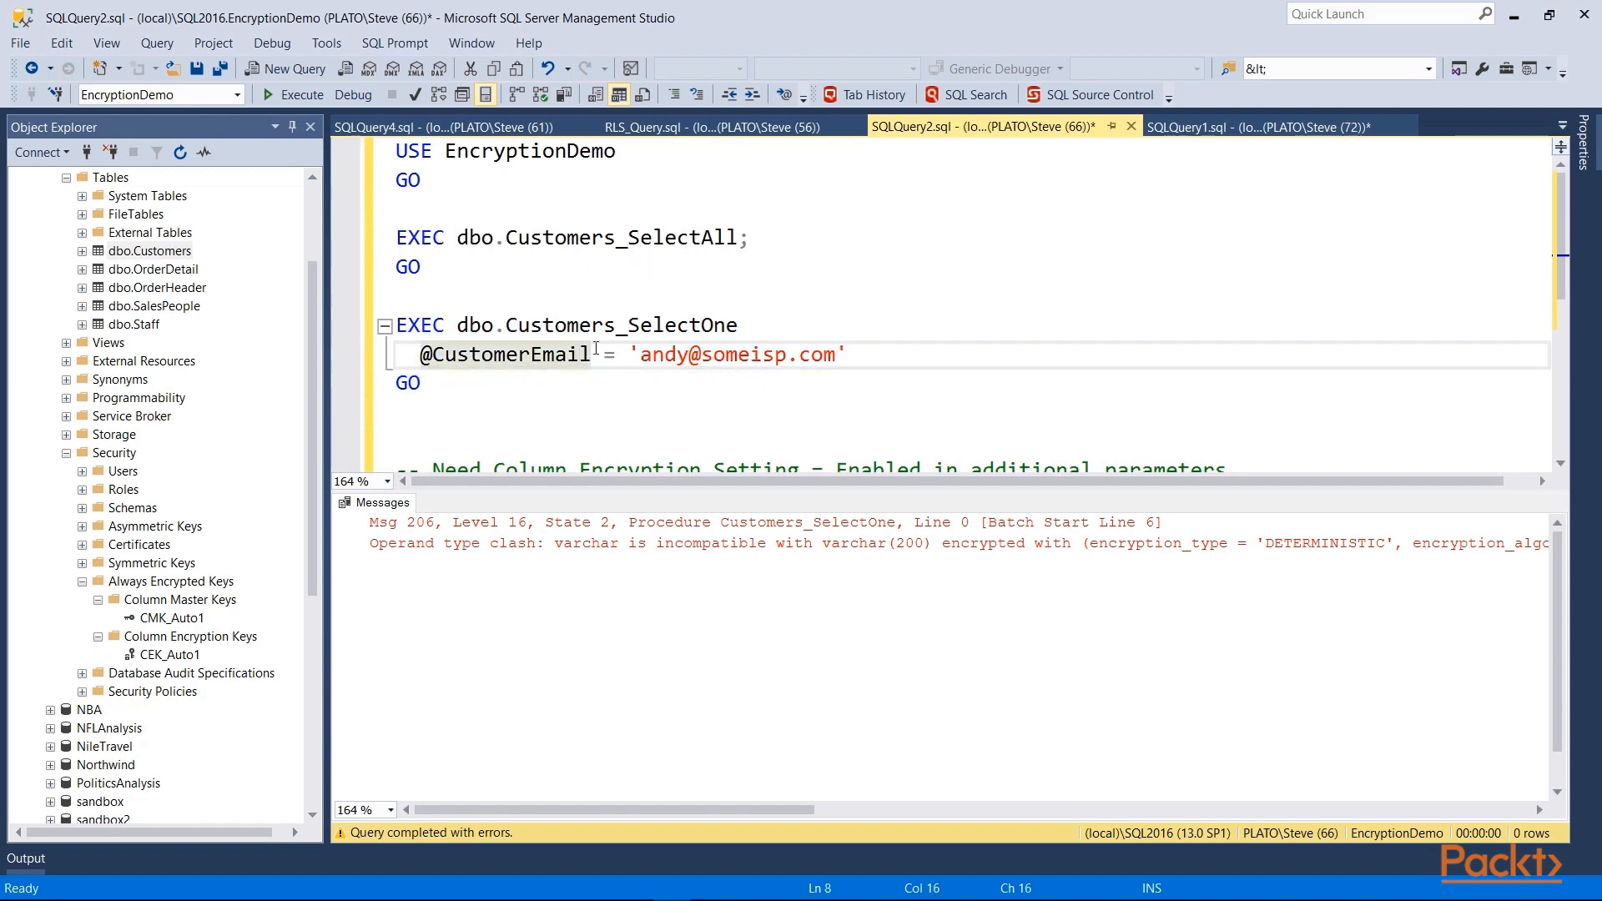
{"action": "left_click", "coordinate": [628, 326]}
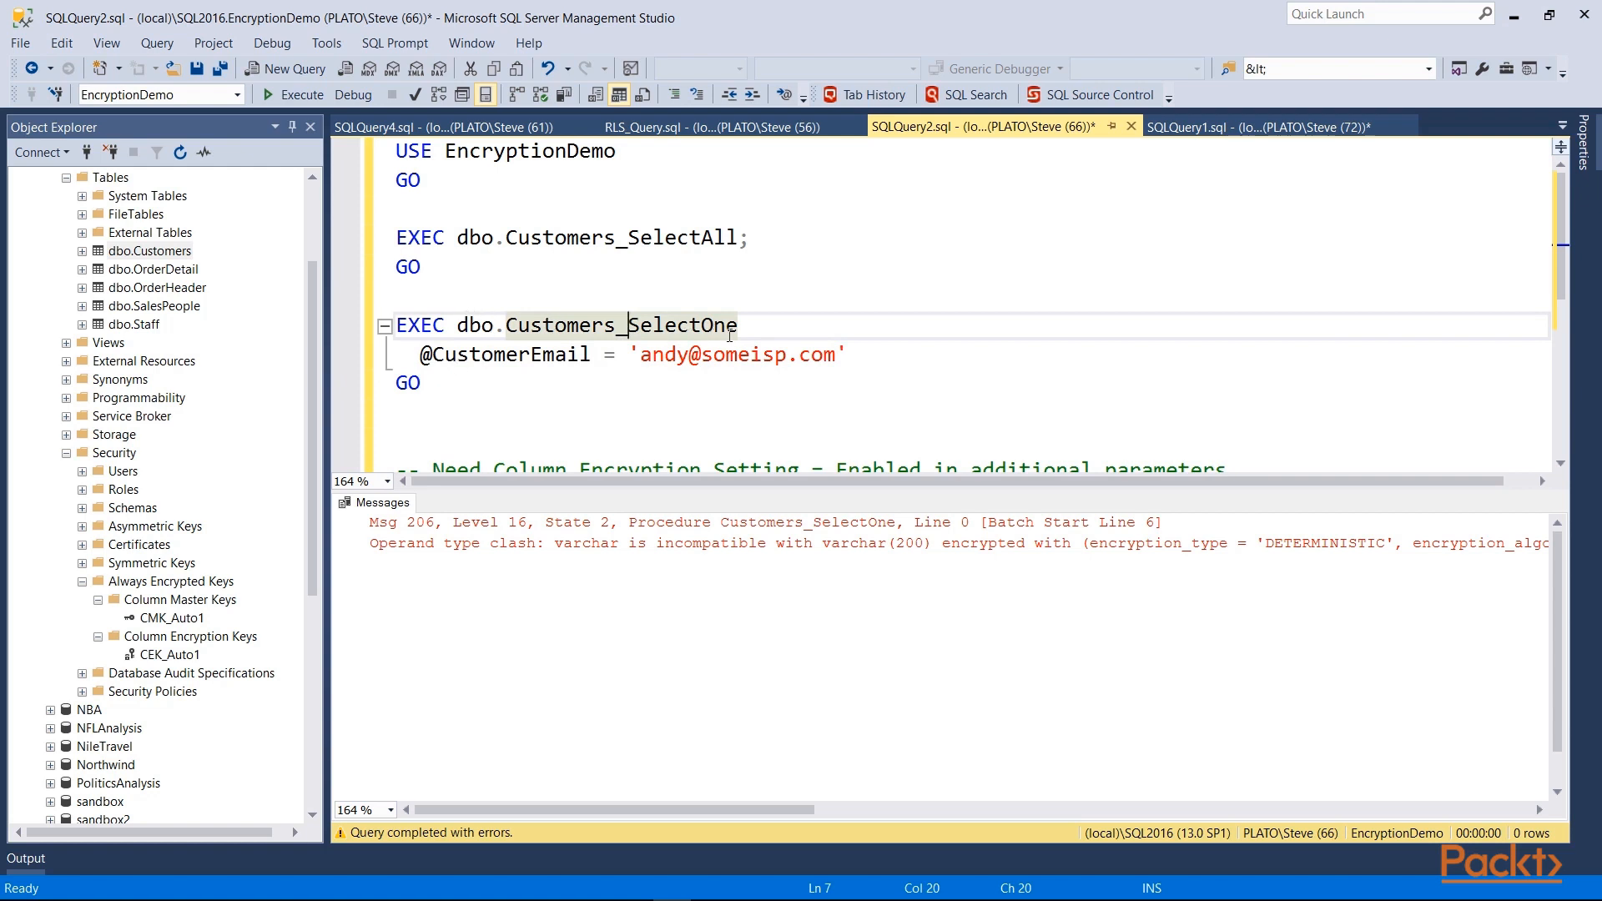
{"action": "left_click_drag", "start_coordinate": [738, 326], "coordinate": [383, 328]}
{"action": "type", "text": "SELECT * "}
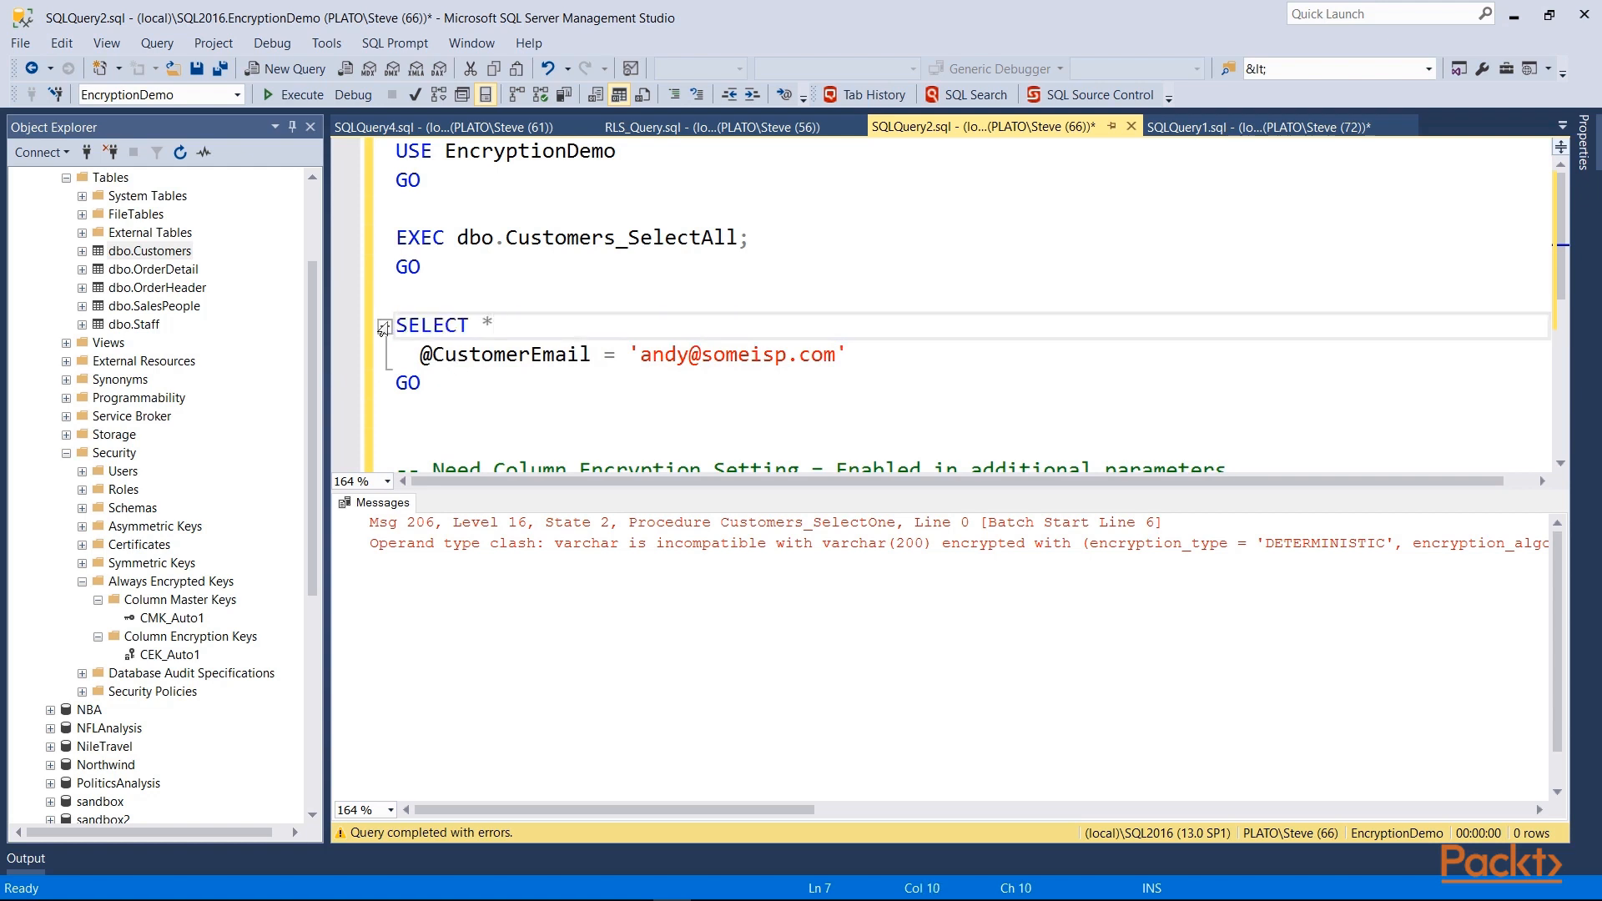
{"action": "type", "text": "FROM cust"}
{"action": "key", "text": "Tab"}
{"action": "key", "text": "Right"}
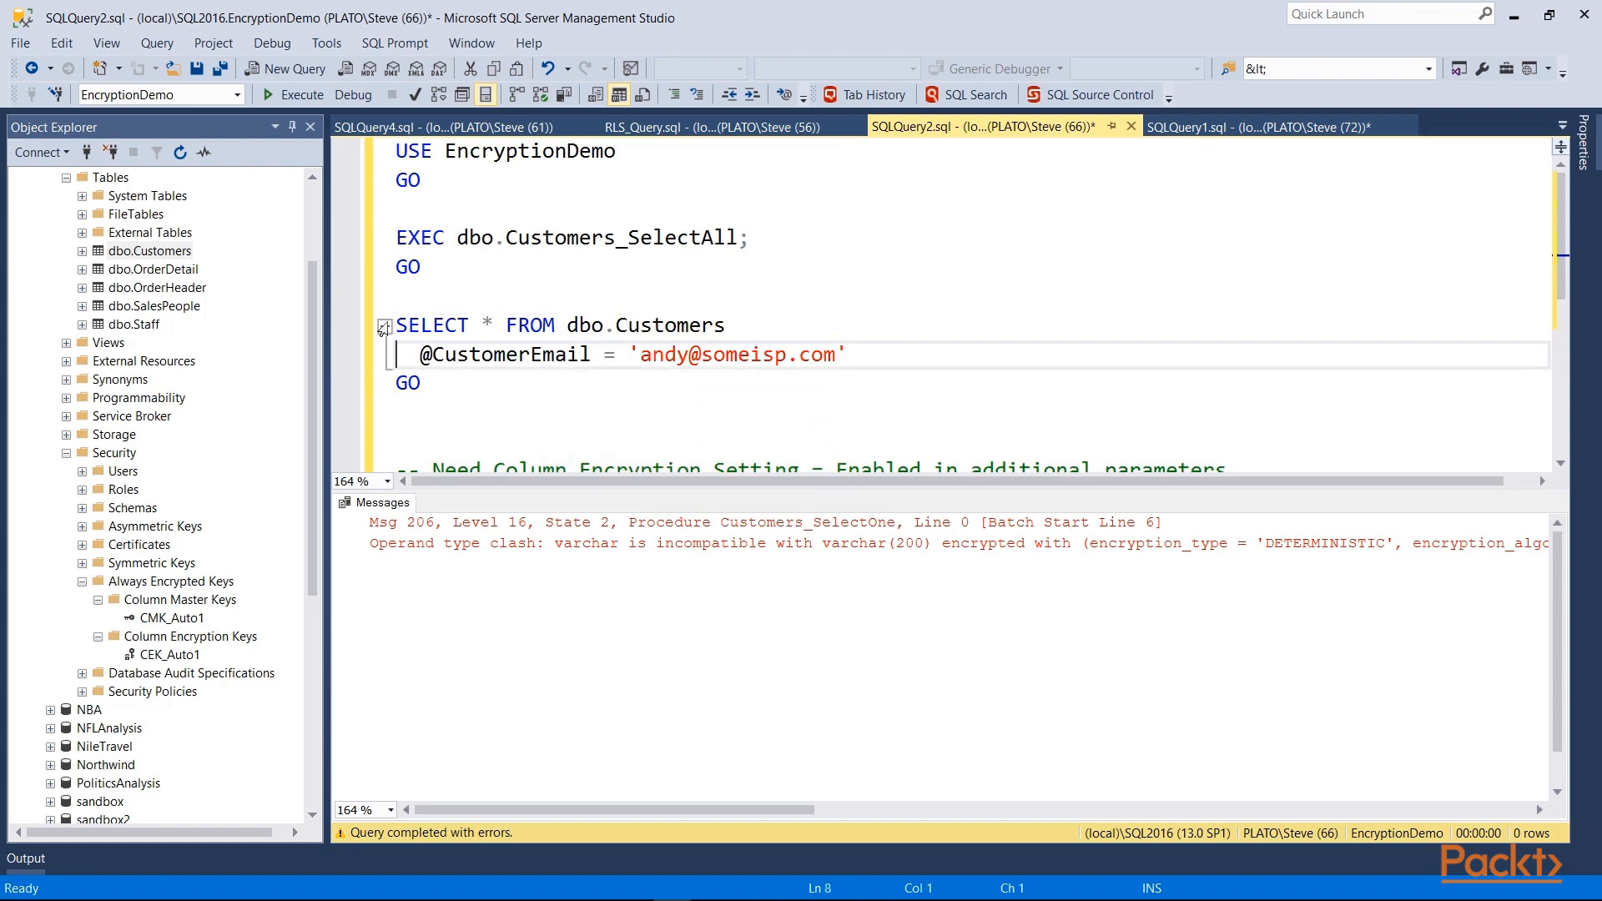
{"action": "type", "text": "where"}
{"action": "key", "text": "Delete"}
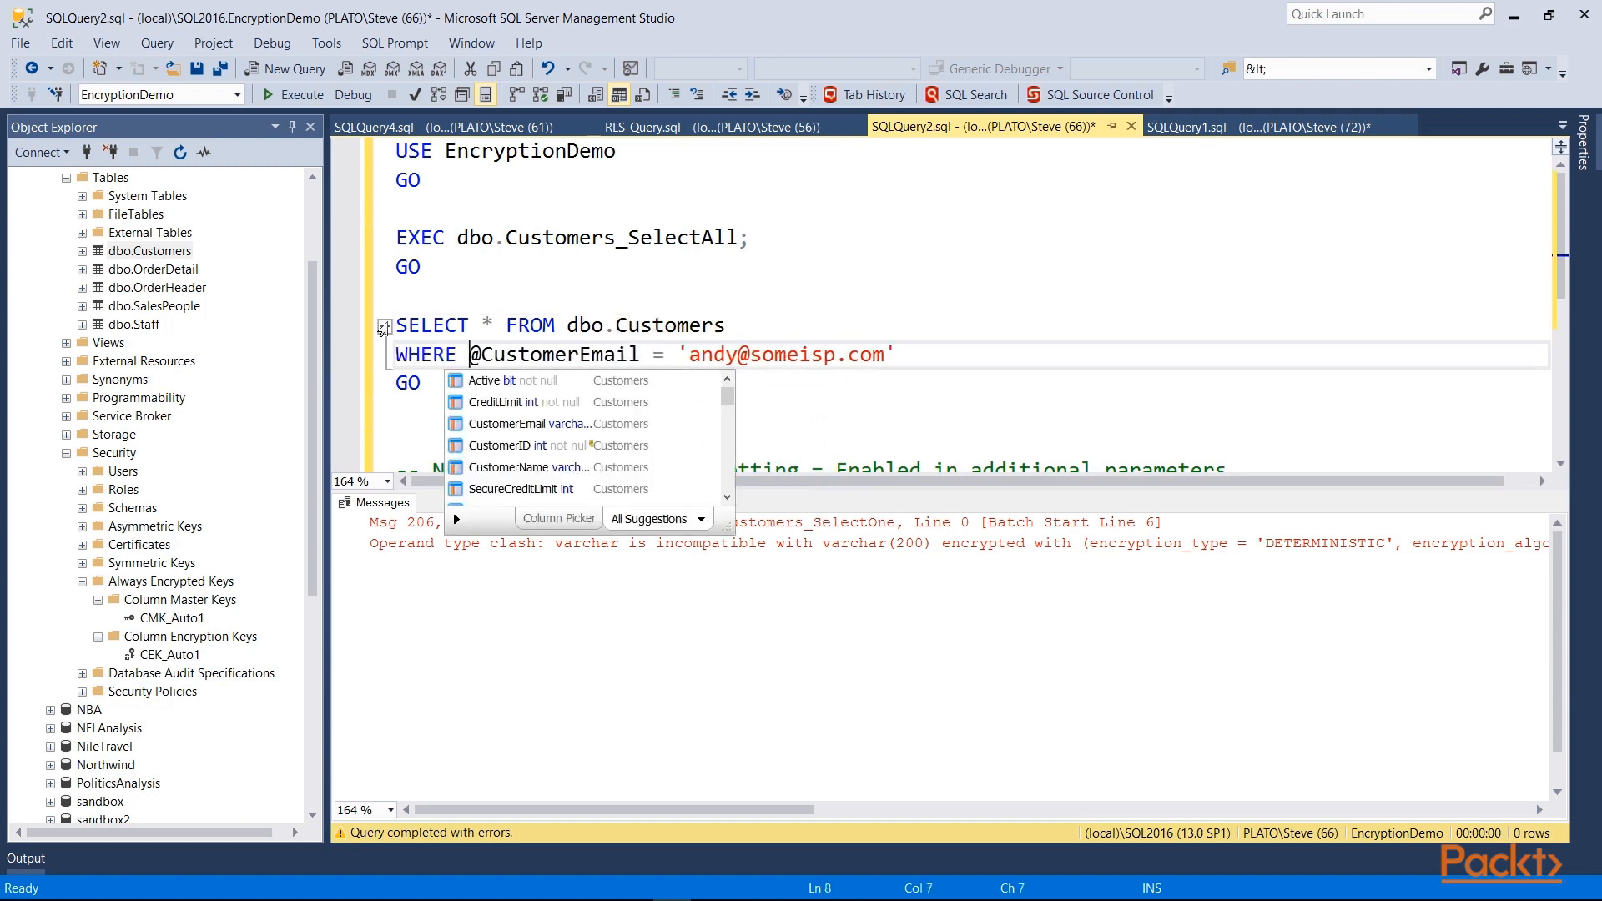
{"action": "key", "text": "Delete"}
{"action": "key", "text": "End"}
{"action": "key", "text": "shift+Home"}
{"action": "key", "text": "shift+Up"}
{"action": "key", "text": "shift+Up"}
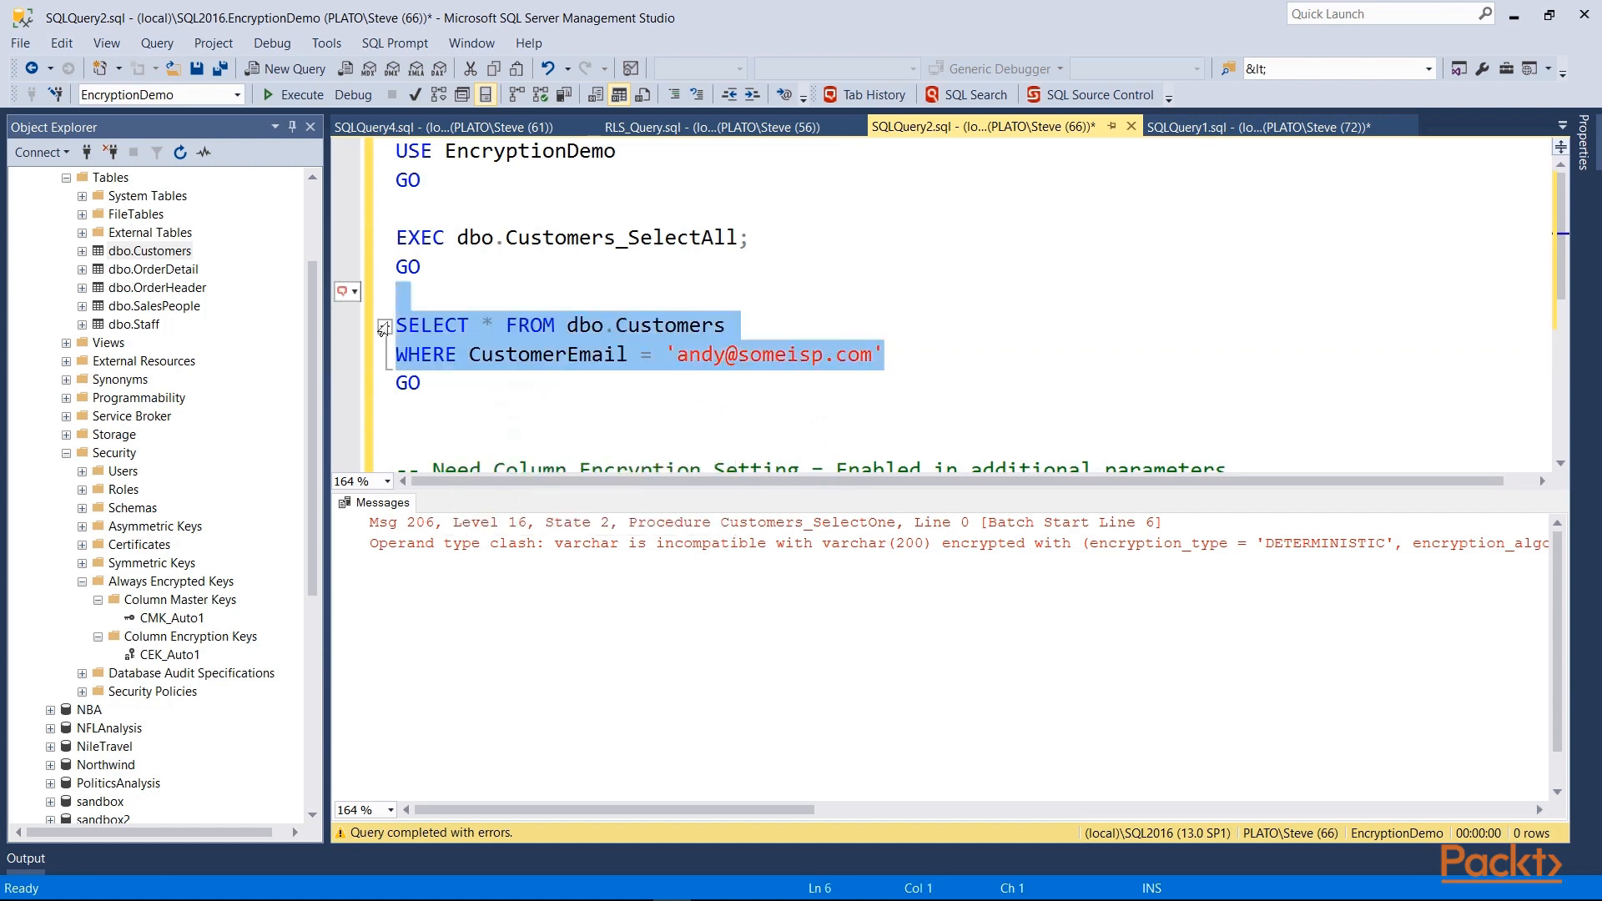
{"action": "key", "text": "F5"}
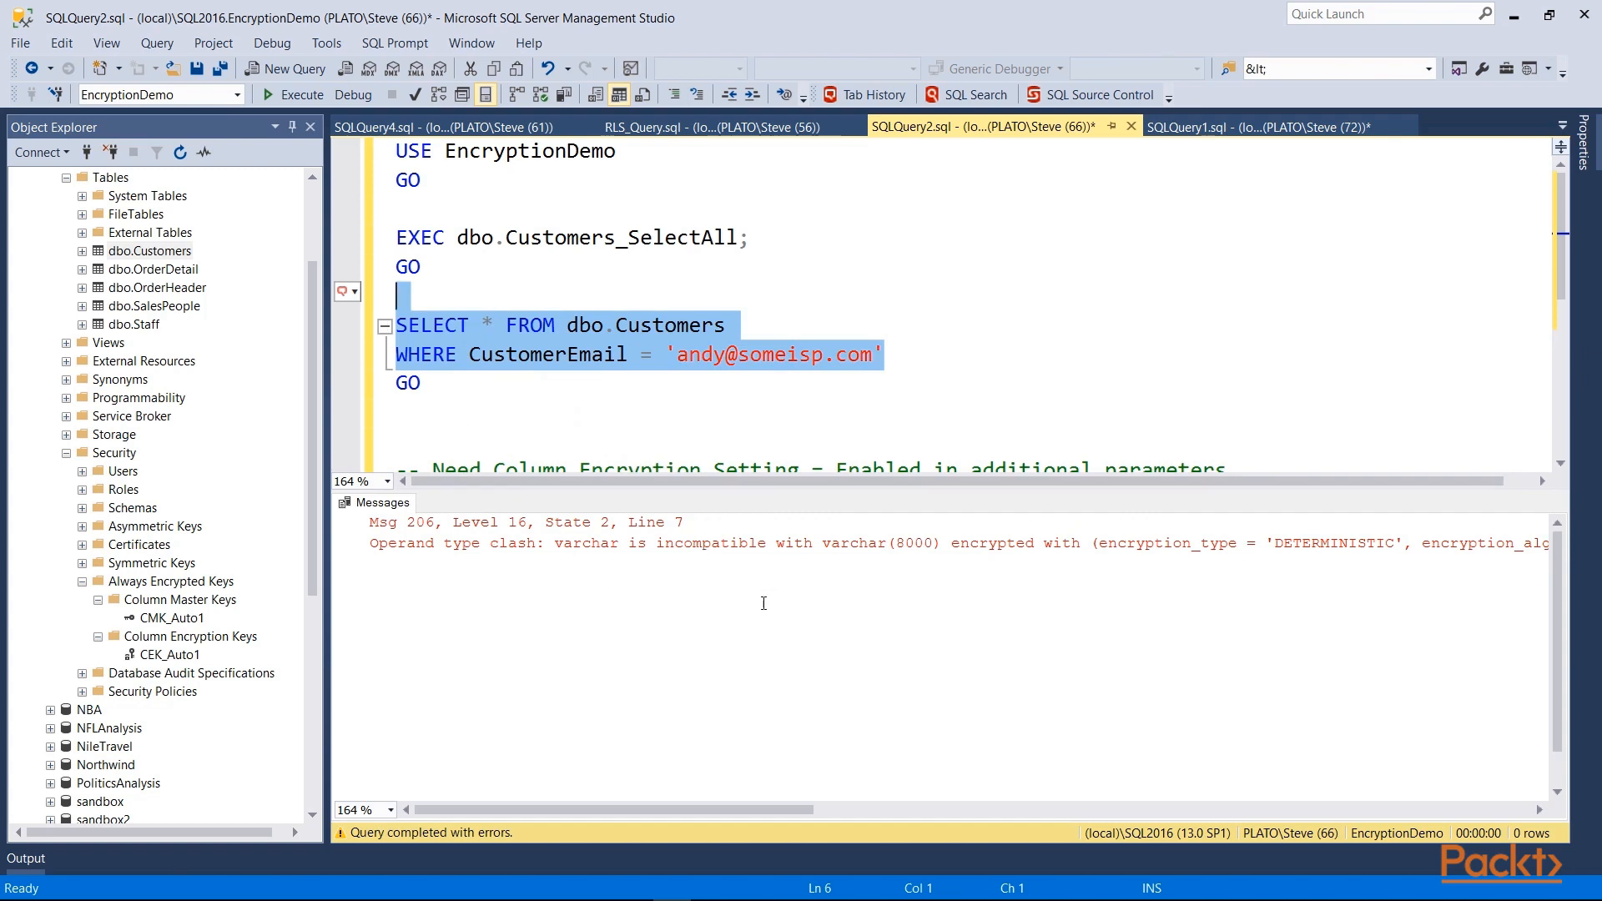
{"action": "left_click_drag", "start_coordinate": [758, 543], "coordinate": [1185, 551]}
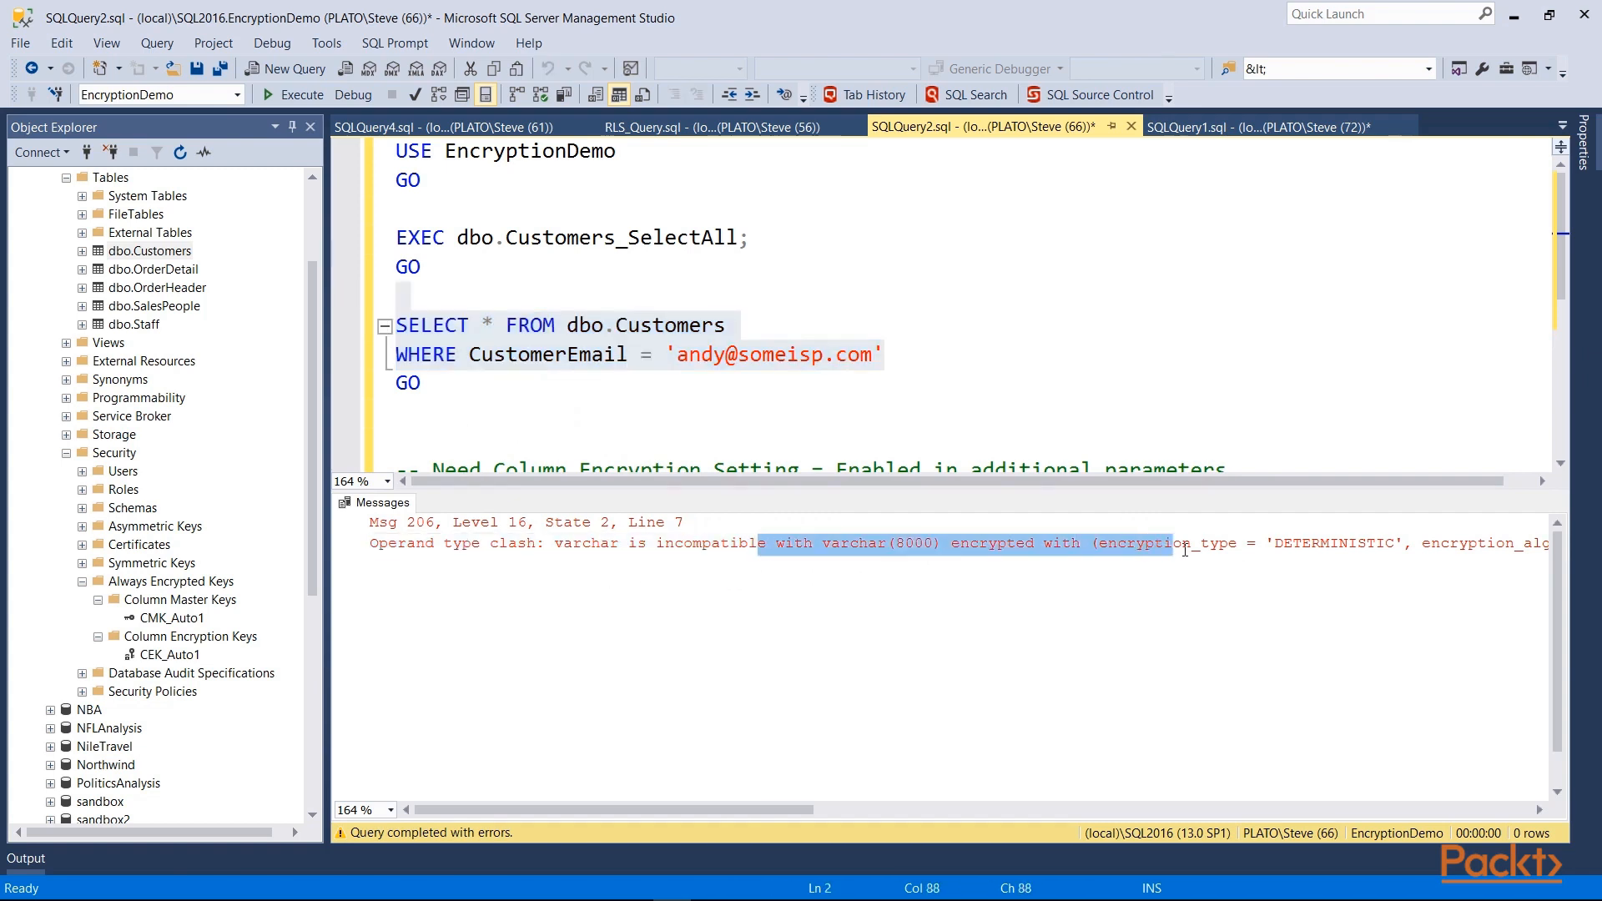
Step: Change the filter to CustomerName = 'Steve' and run it
{"action": "left_click", "coordinate": [562, 383]}
{"action": "left_click_drag", "start_coordinate": [887, 357], "coordinate": [396, 330]}
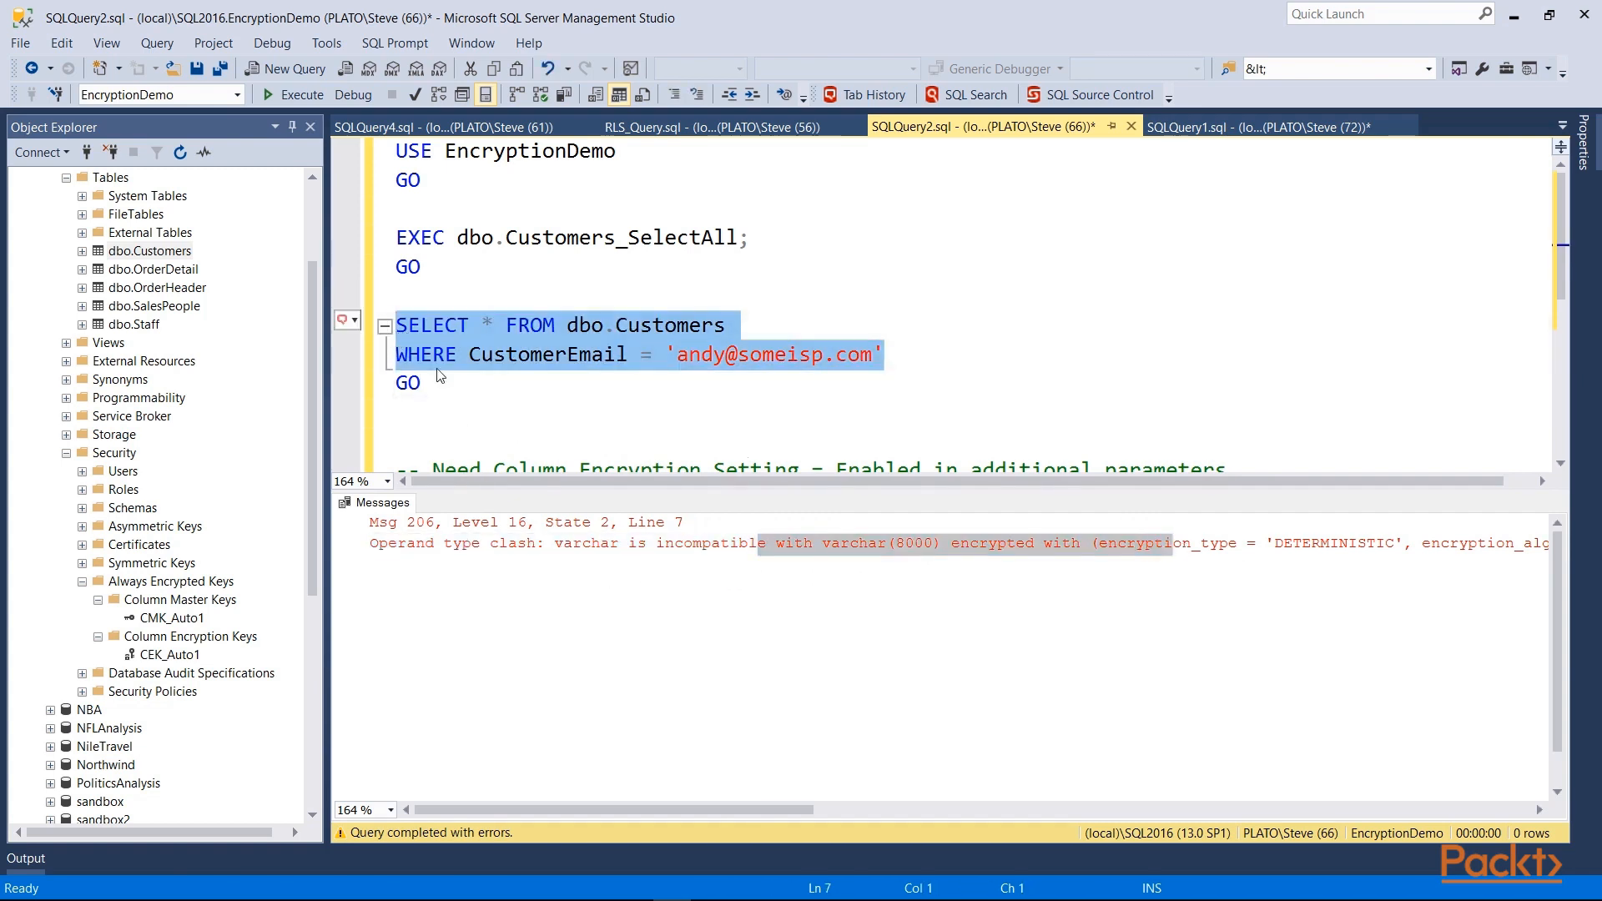
{"action": "left_click", "coordinate": [825, 428]}
{"action": "left_click_drag", "start_coordinate": [659, 358], "coordinate": [886, 357]}
{"action": "left_click", "coordinate": [887, 357]}
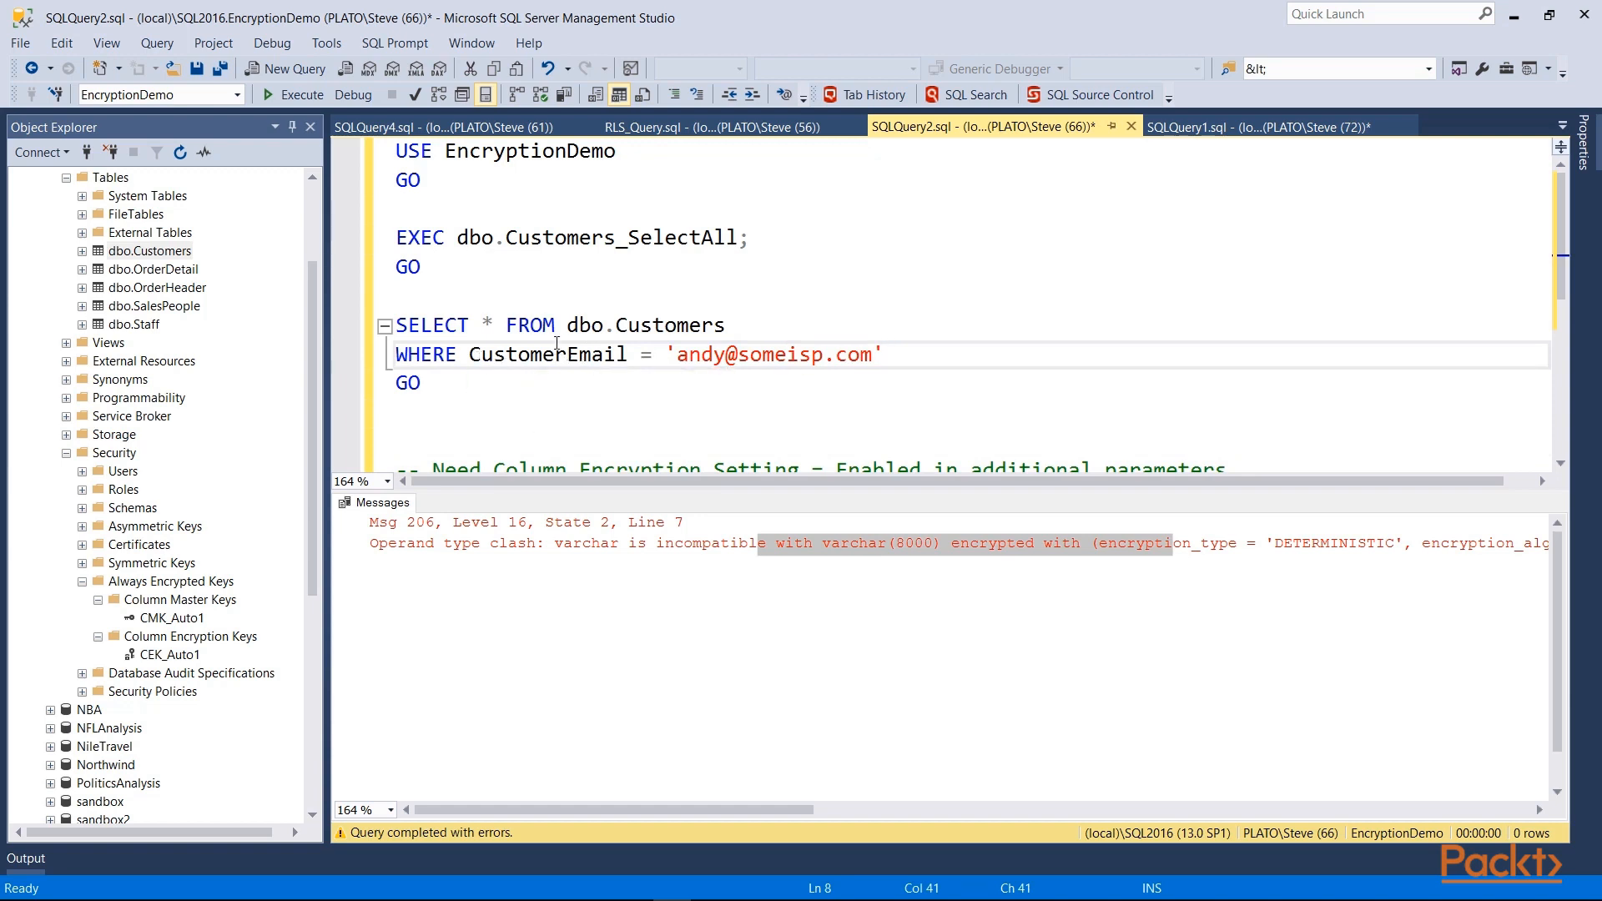
{"action": "left_click_drag", "start_coordinate": [567, 354], "coordinate": [1061, 383]}
{"action": "key", "text": "BackSpace"}
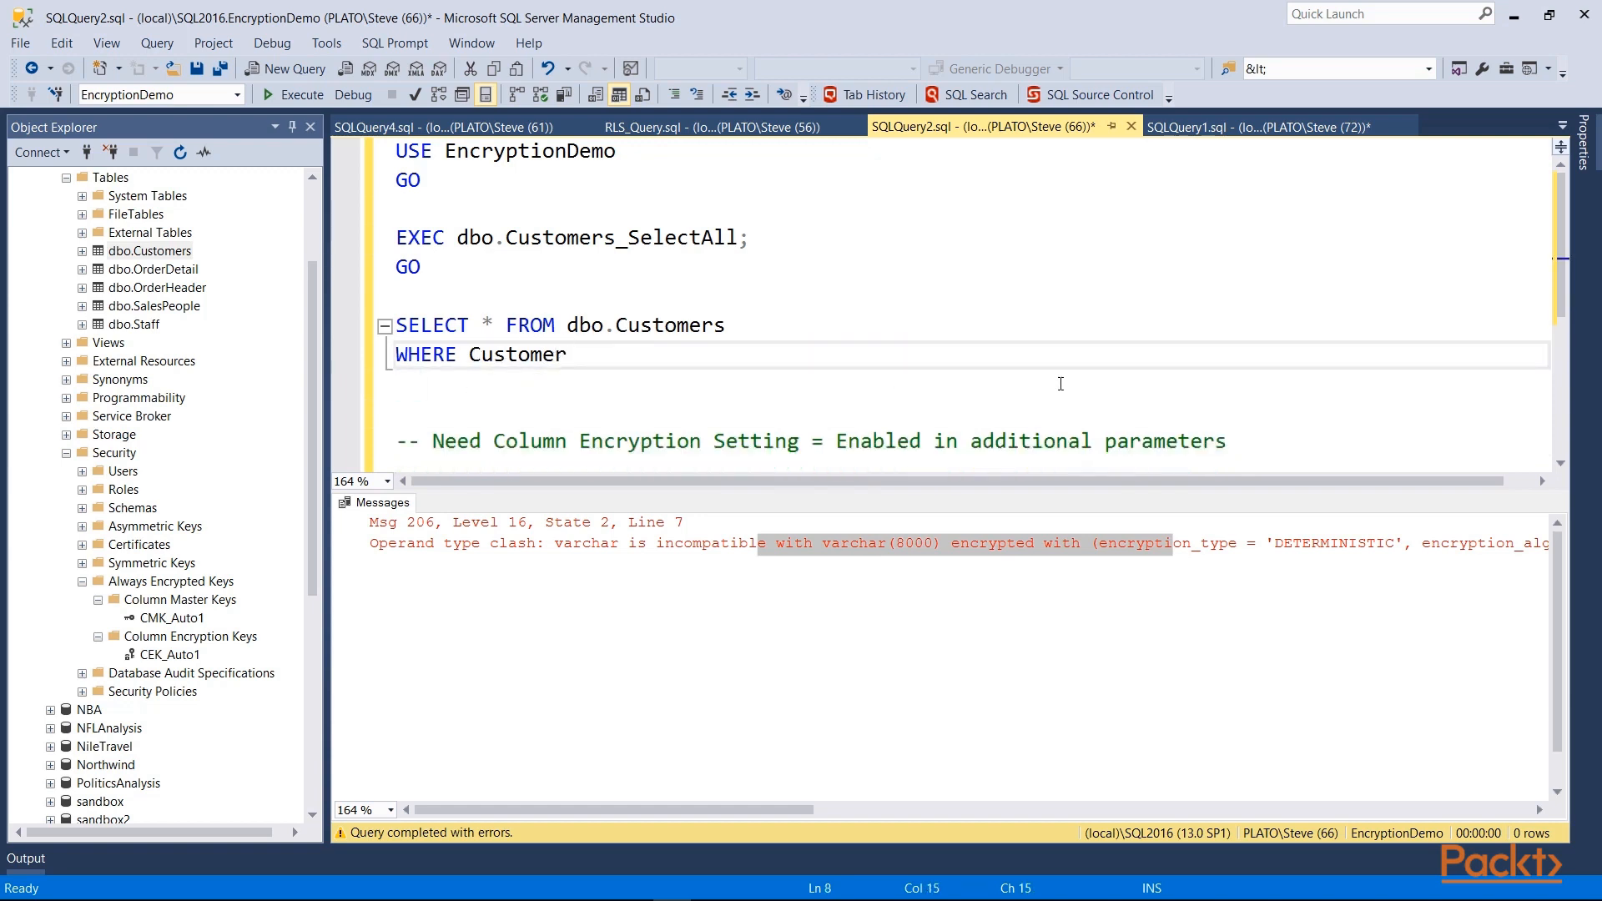
{"action": "key", "text": "Down"}
{"action": "key", "text": "Down"}
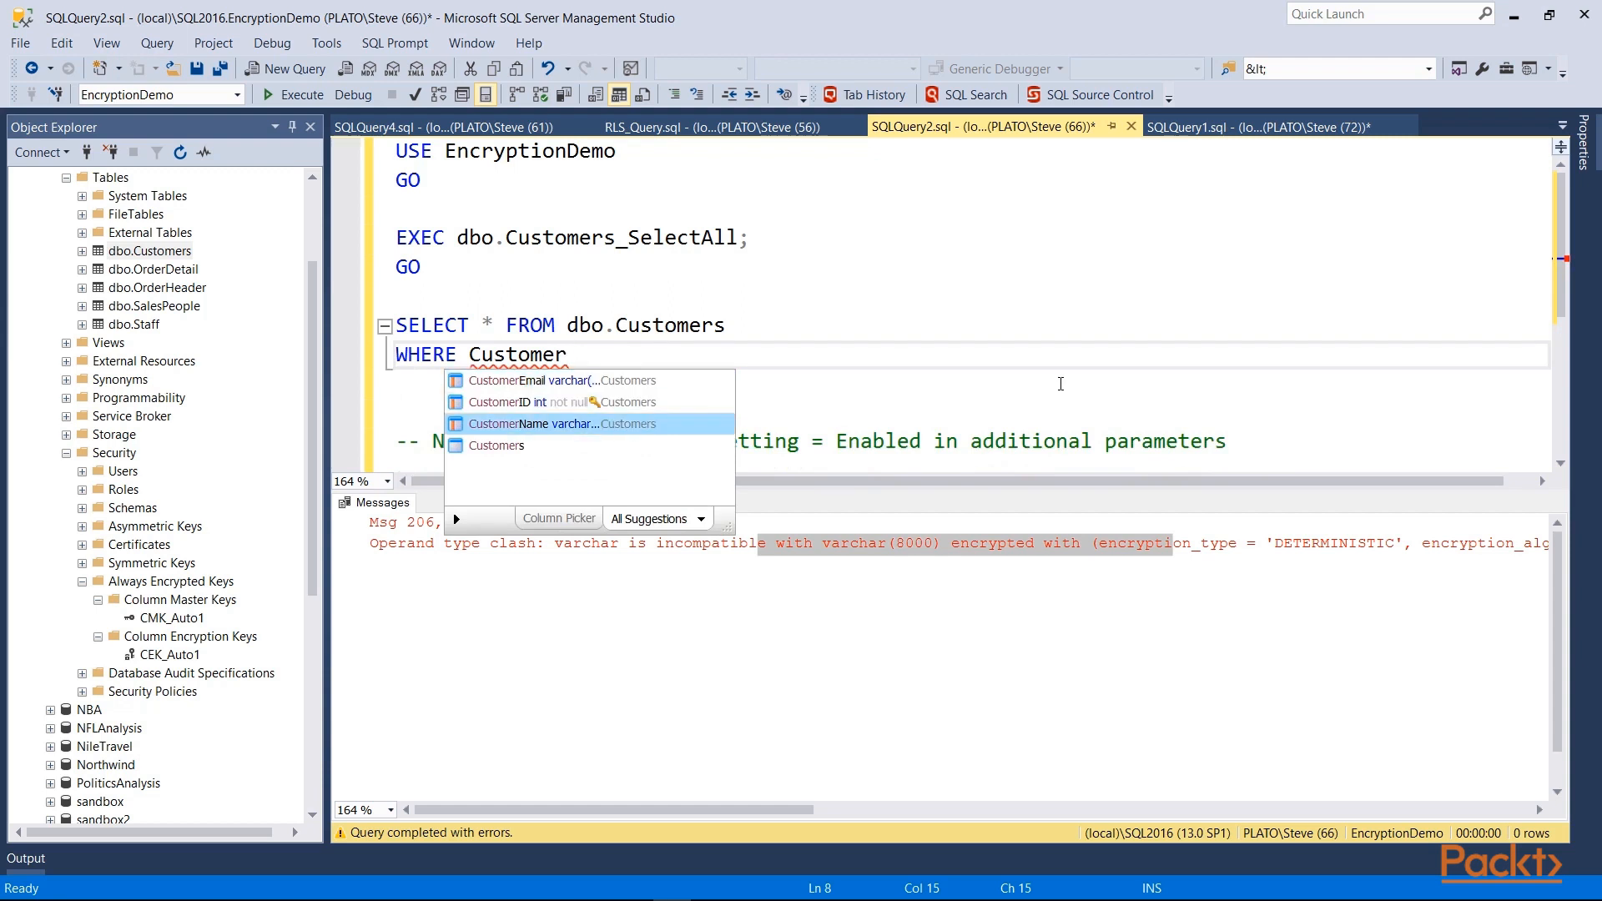
{"action": "key", "text": "Tab"}
{"action": "type", "text": "= 'Steve"}
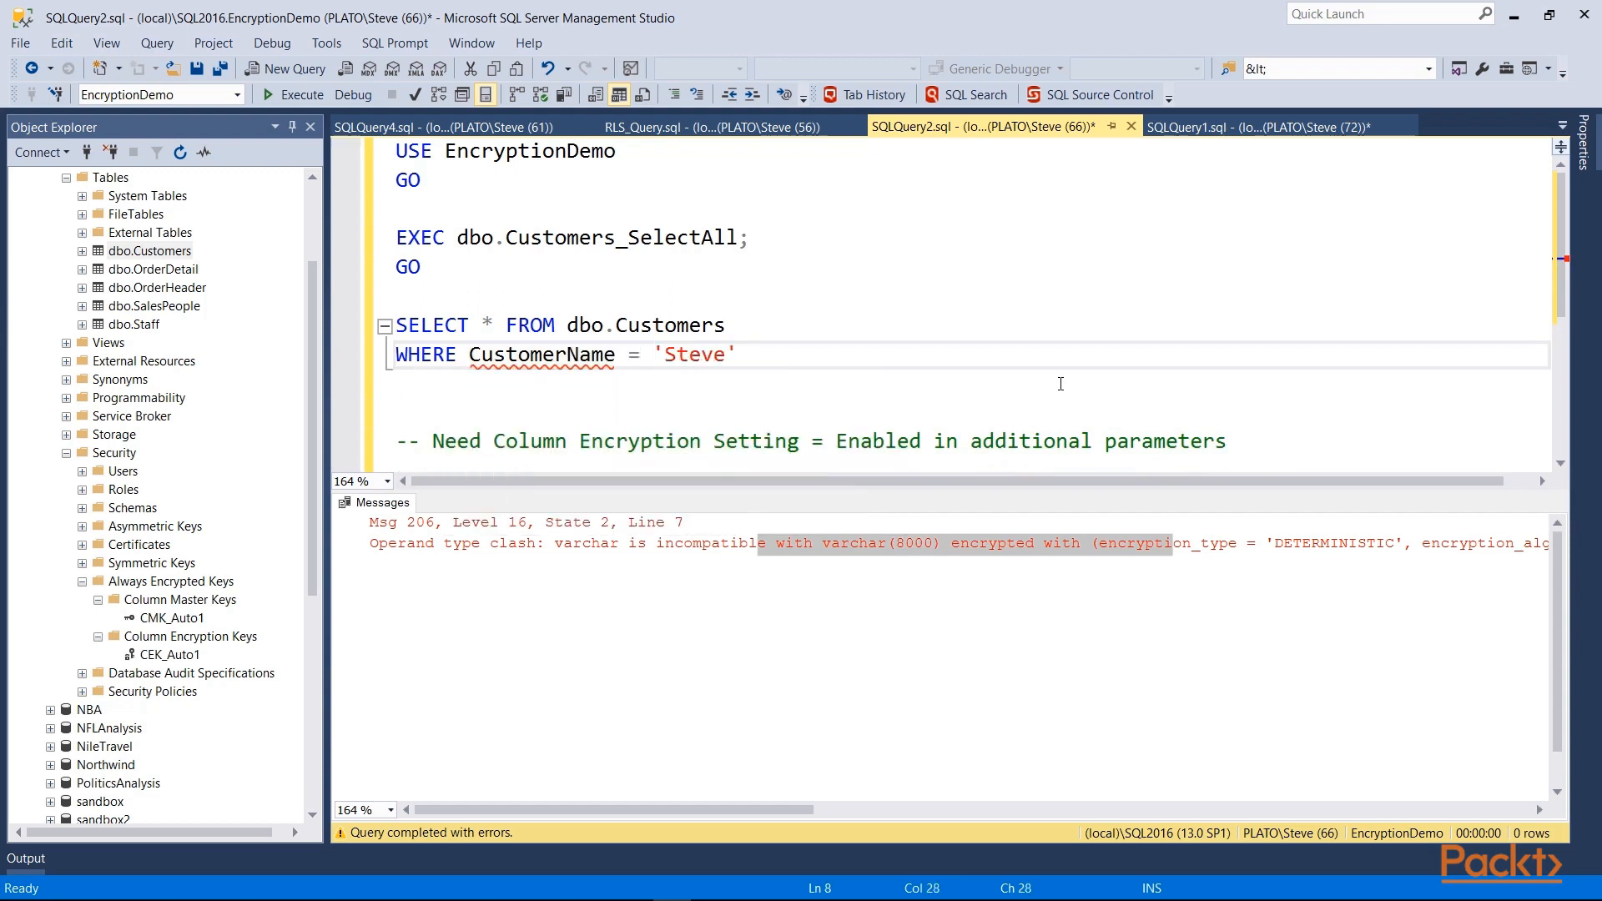
{"action": "key", "text": "Down"}
{"action": "key", "text": "shift+Up"}
{"action": "key", "text": "shift+Up"}
{"action": "key", "text": "F5"}
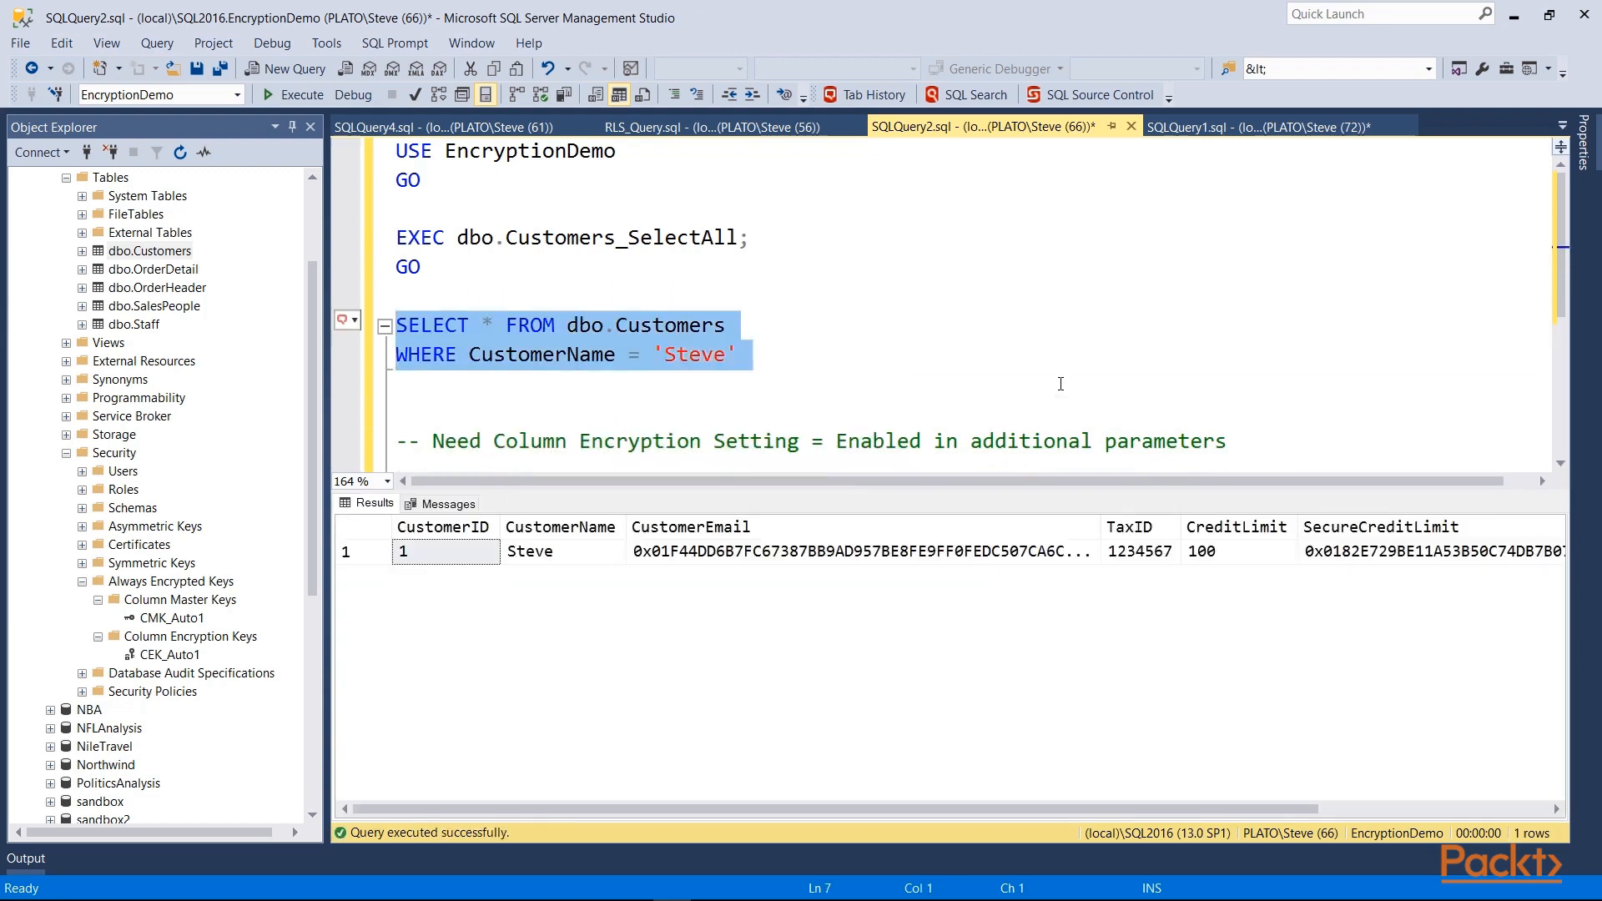
Step: Rerun Customers_SelectAll, still encrypted, and highlight the Column Encryption Setting = Enabled note
{"action": "left_click", "coordinate": [561, 550]}
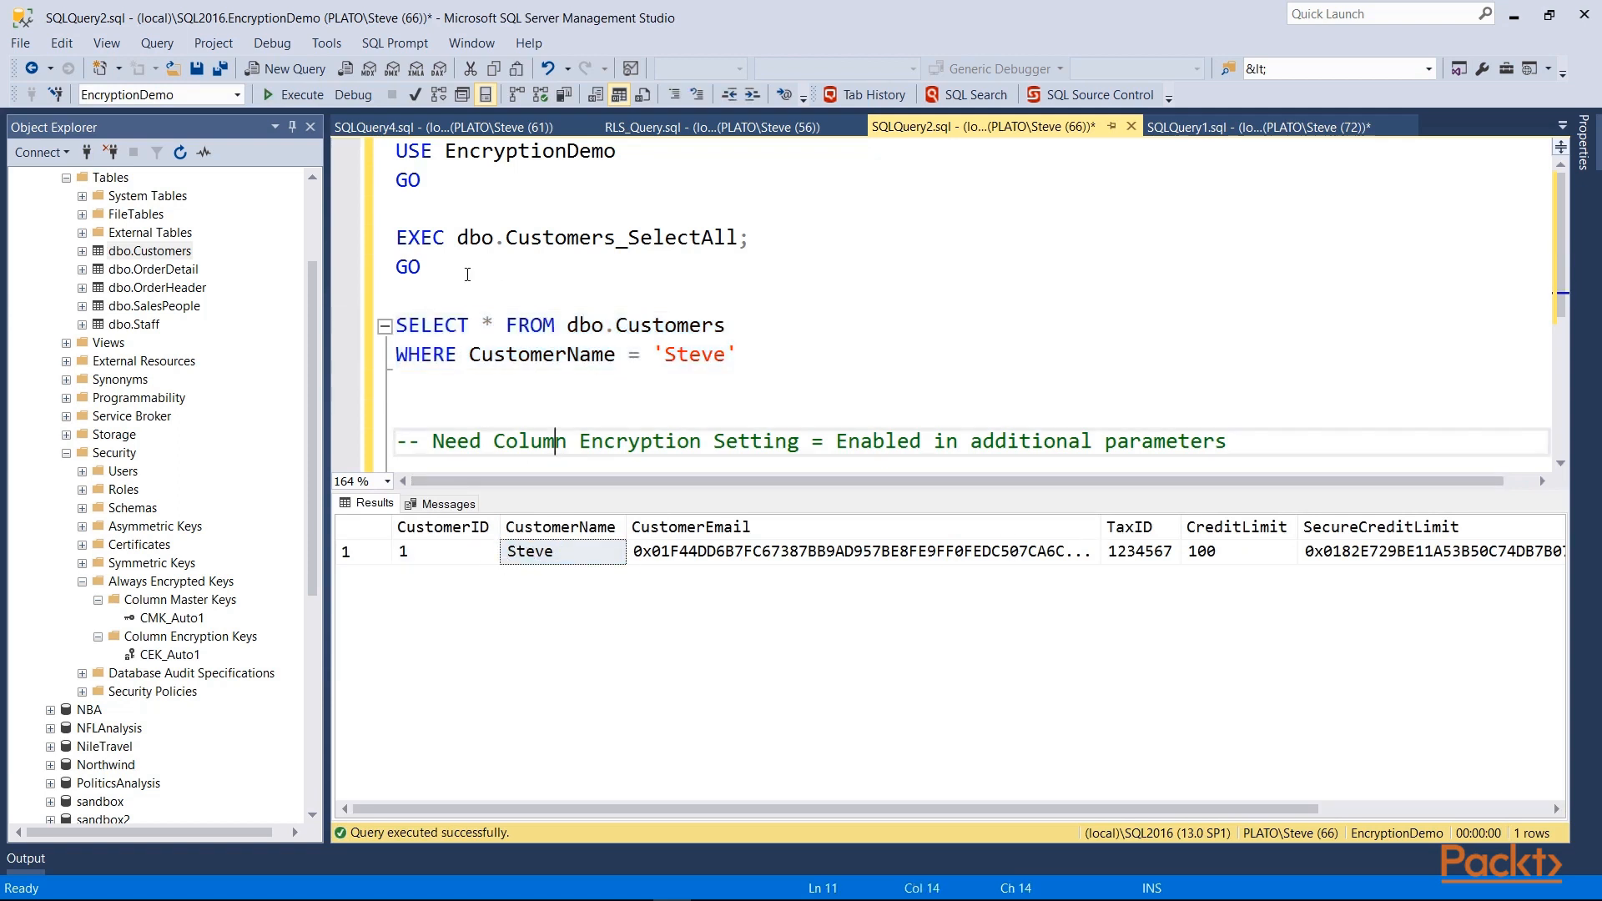
{"action": "left_click_drag", "start_coordinate": [421, 268], "coordinate": [388, 241]}
{"action": "left_click", "coordinate": [296, 99]}
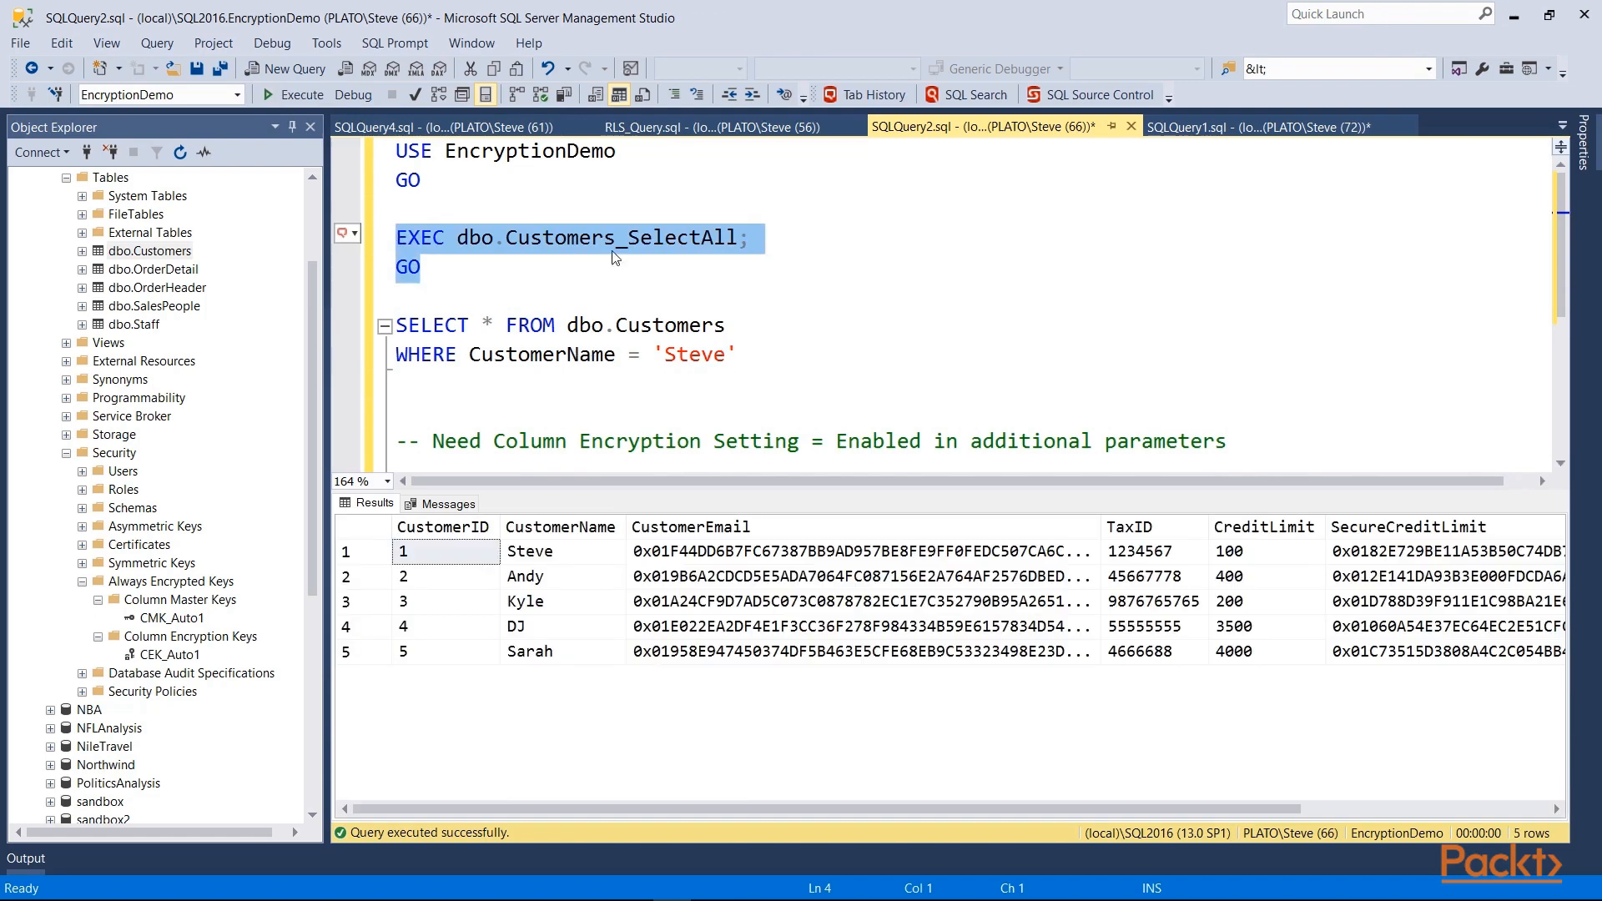
{"action": "left_click", "coordinate": [500, 415]}
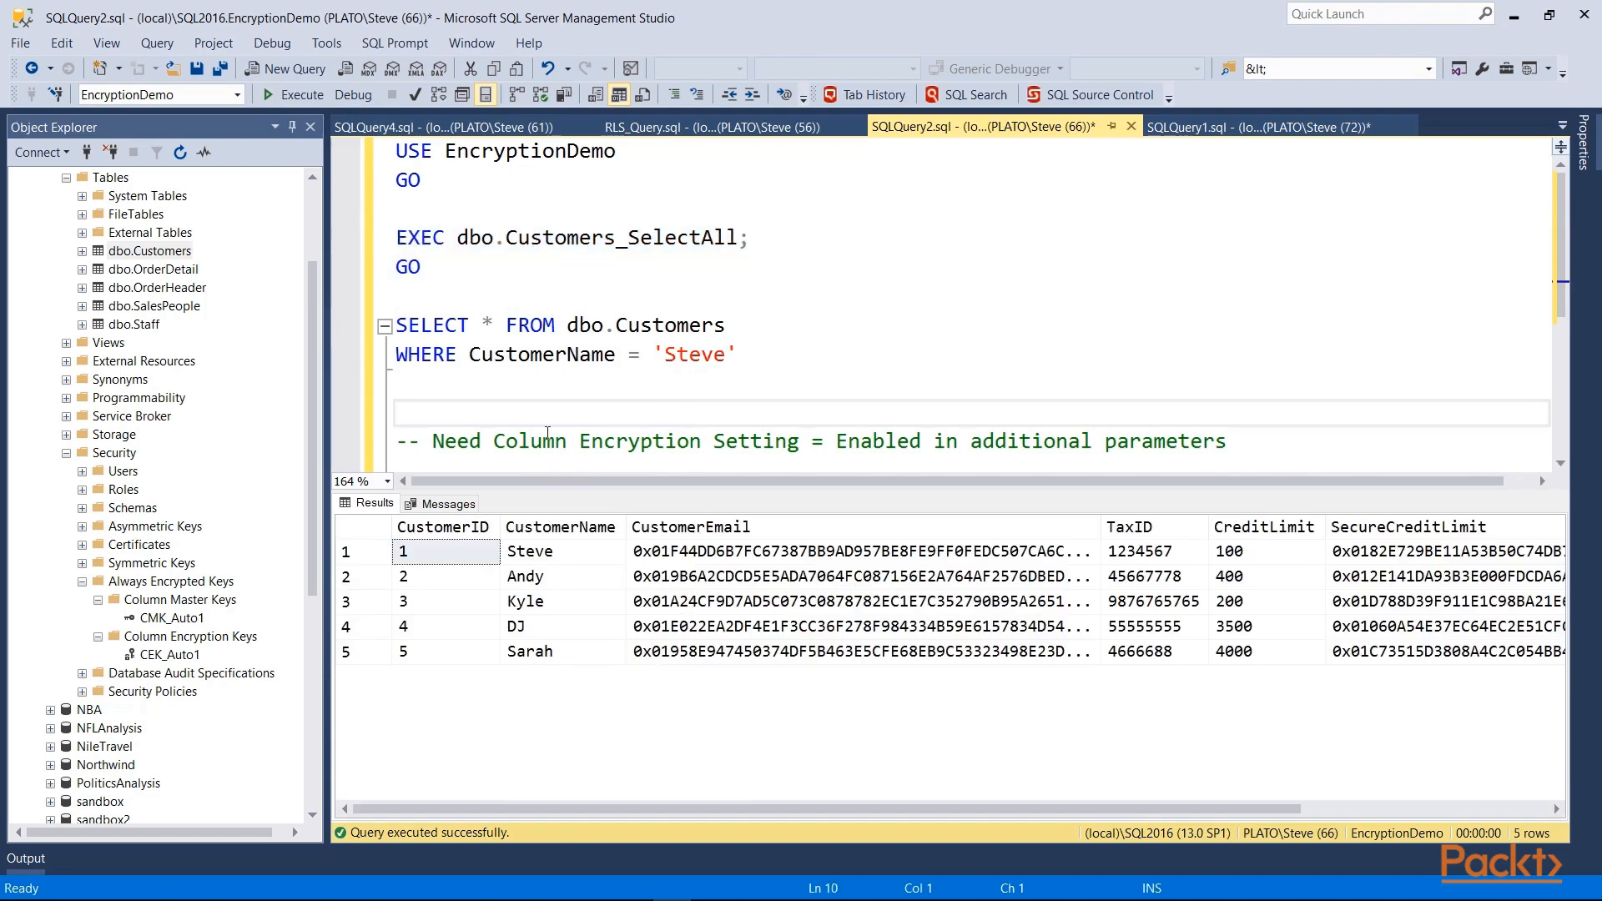
{"action": "left_click_drag", "start_coordinate": [494, 443], "coordinate": [924, 442]}
{"action": "key", "text": "ctrl+c"}
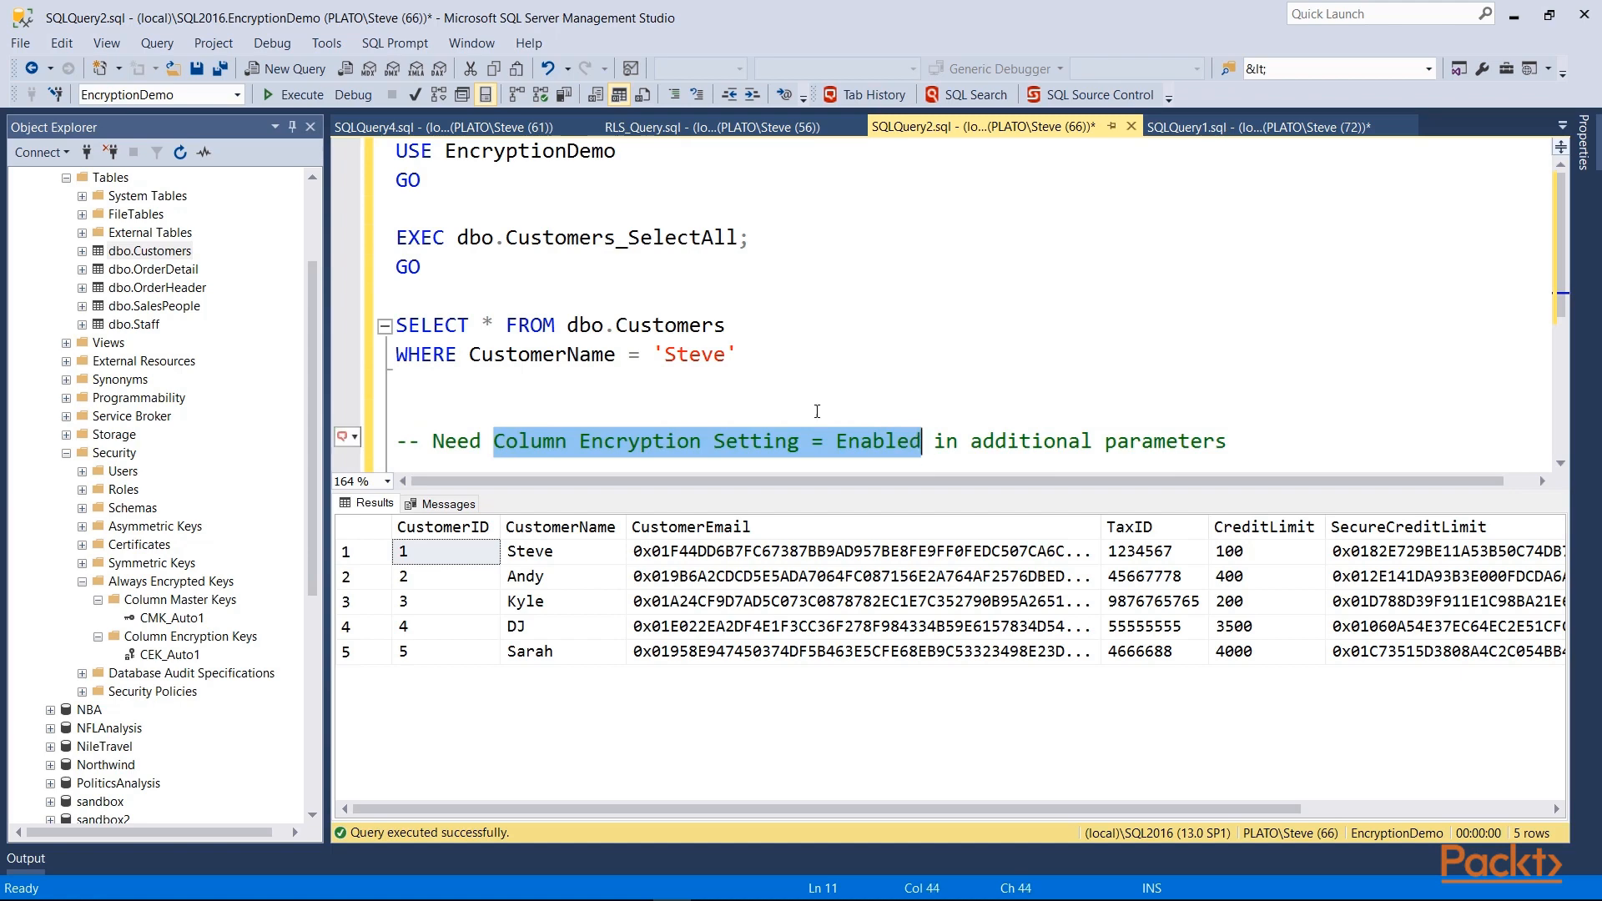
Step: Reconnect SQLQuery2 with Column Encryption Setting = Enabled and rerun the SelectAll batch
{"action": "left_click", "coordinate": [60, 97]}
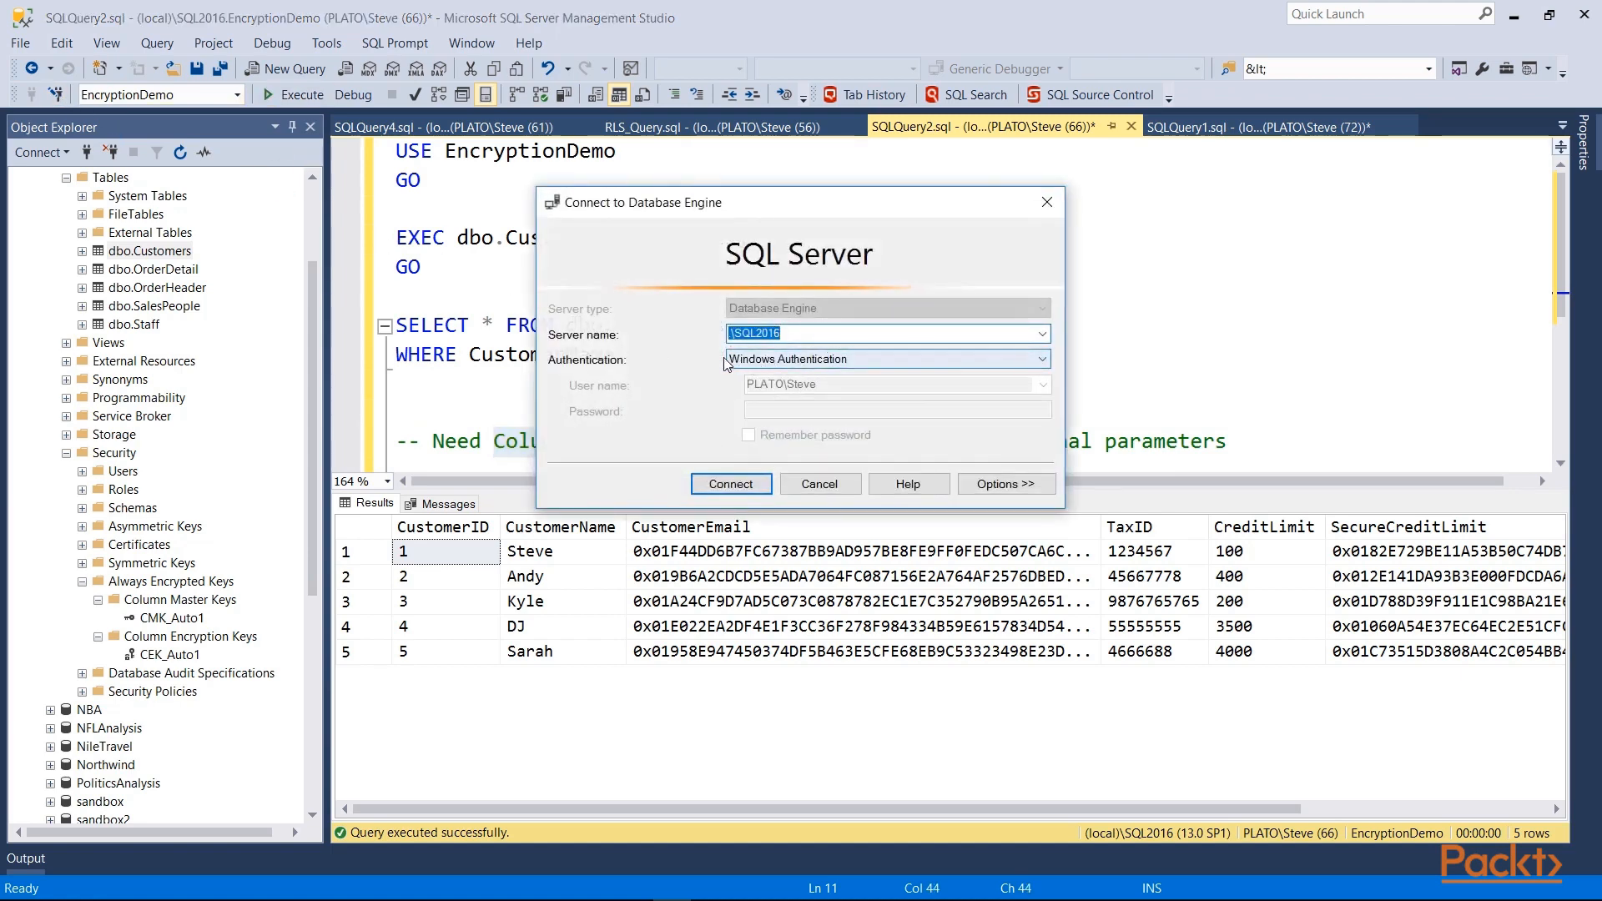
{"action": "left_click", "coordinate": [1005, 485]}
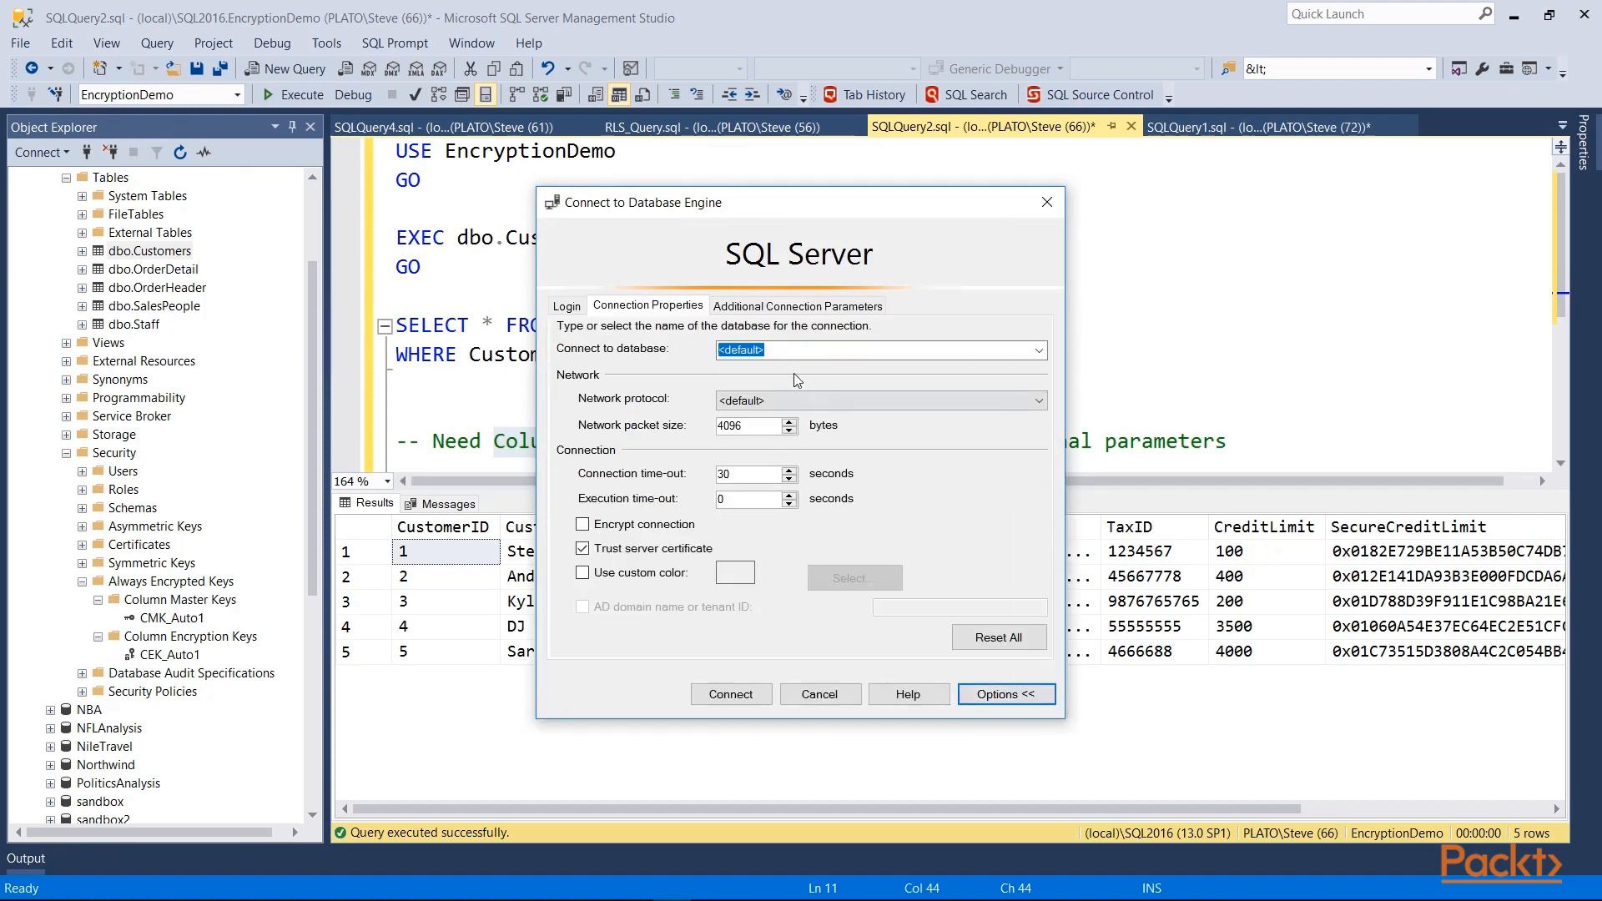
{"action": "left_click", "coordinate": [780, 306]}
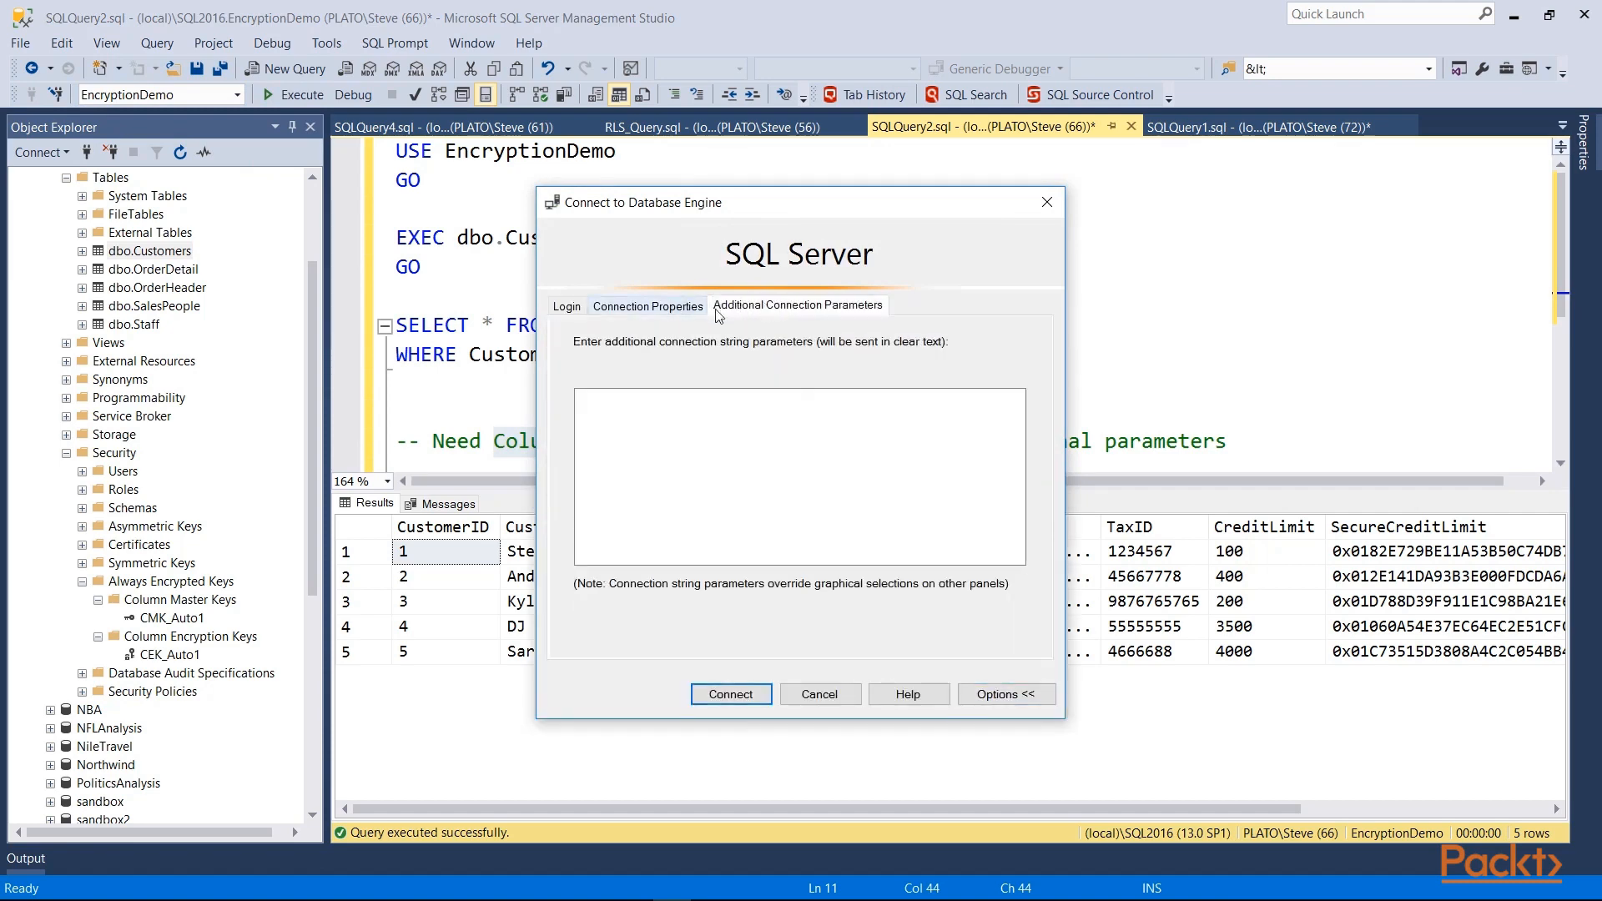
{"action": "left_click", "coordinate": [646, 438]}
{"action": "key", "text": "ctrl+v"}
{"action": "left_click", "coordinate": [748, 695]}
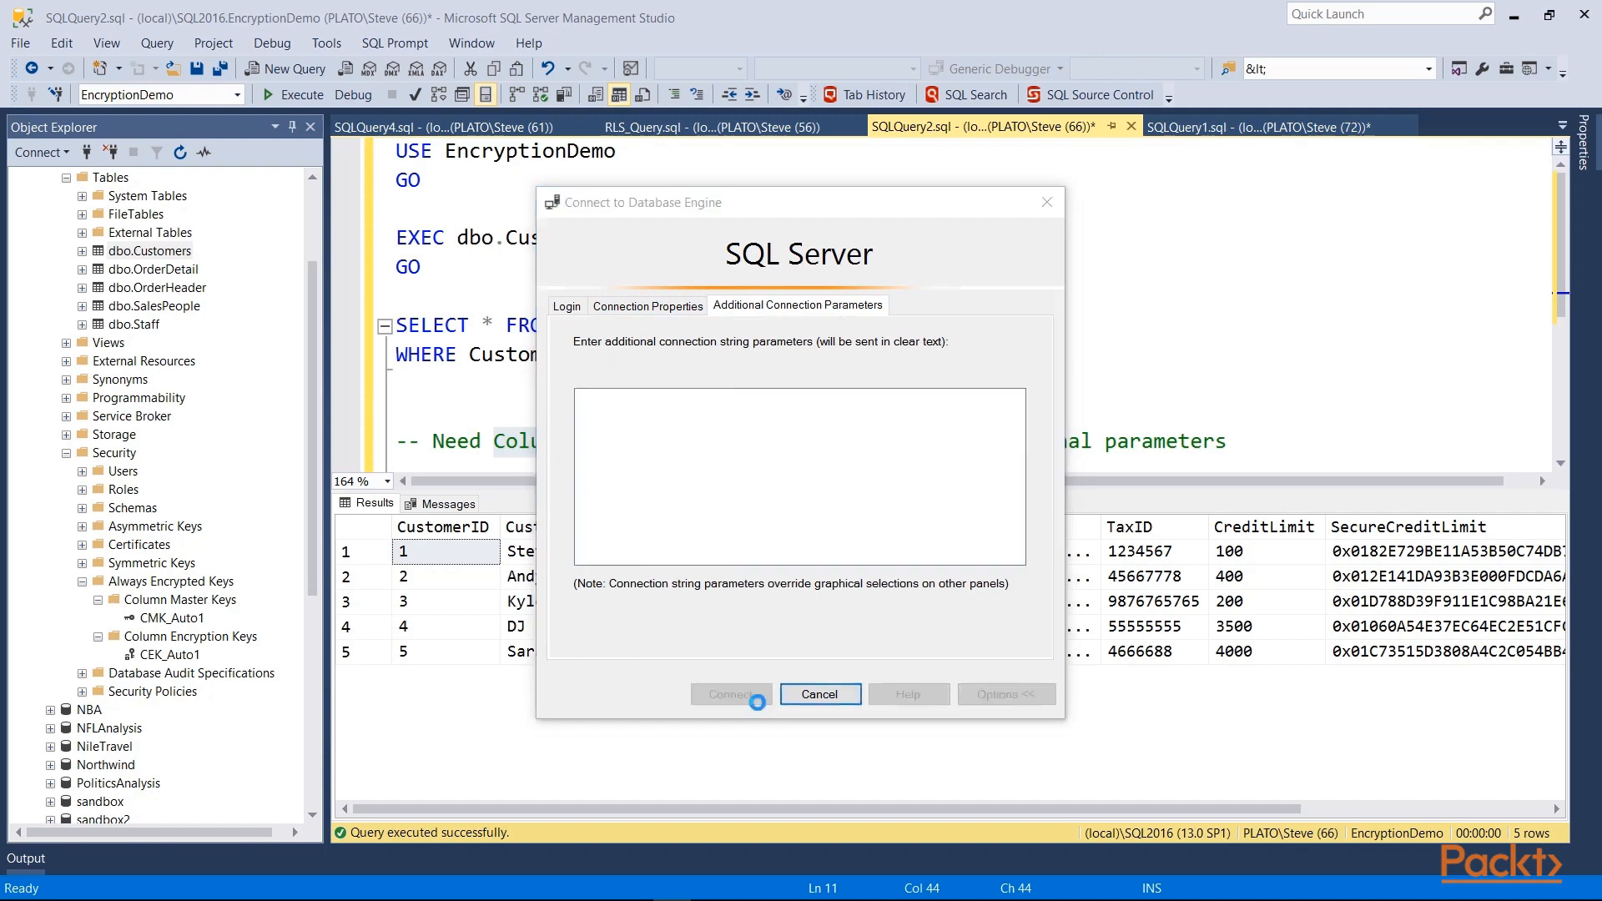
{"action": "left_click_drag", "start_coordinate": [400, 295], "coordinate": [391, 149]}
{"action": "left_click", "coordinate": [282, 97]}
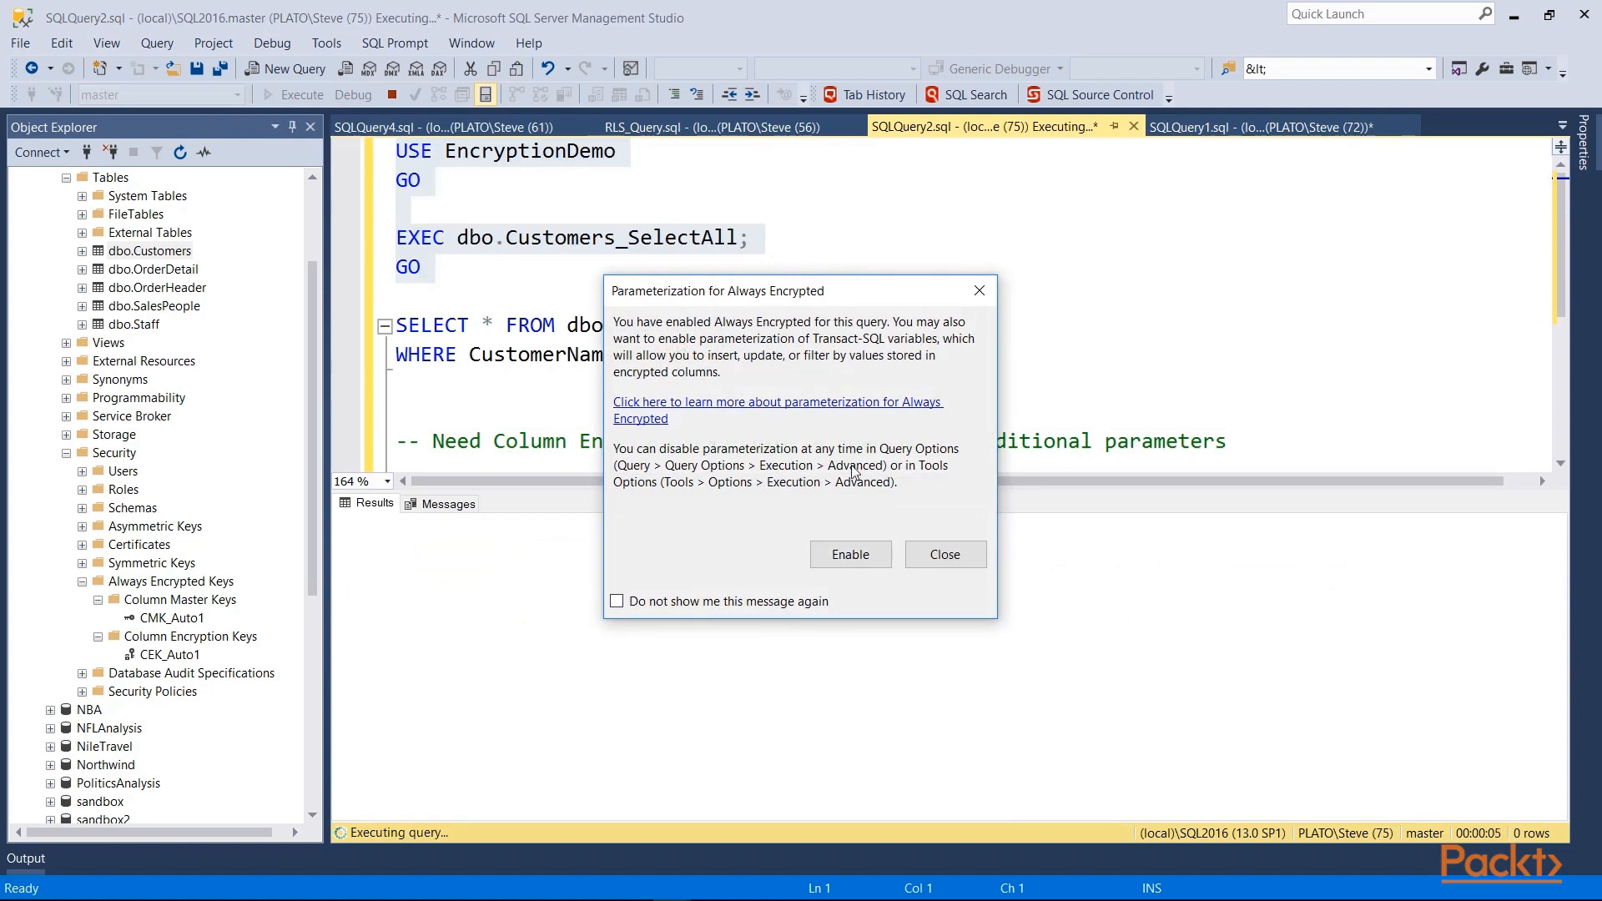
Step: Dismiss the parameterization prompt and review the decrypted CustomerEmail and SecureCreditLimit values
{"action": "left_click", "coordinate": [849, 555]}
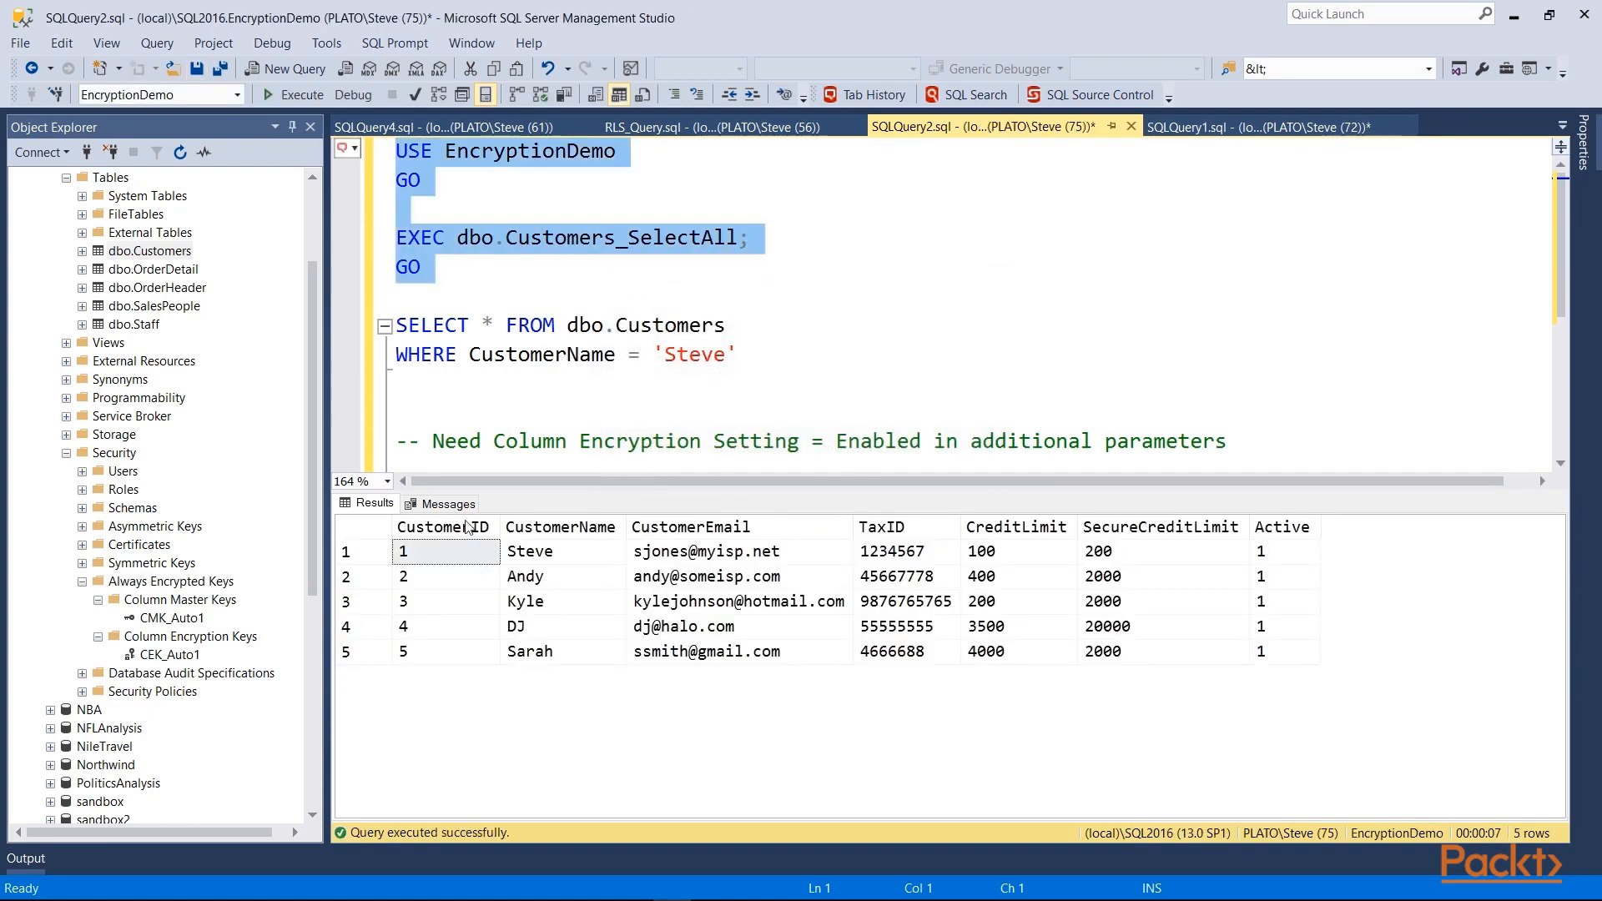
{"action": "left_click_drag", "start_coordinate": [1276, 651], "coordinate": [405, 554]}
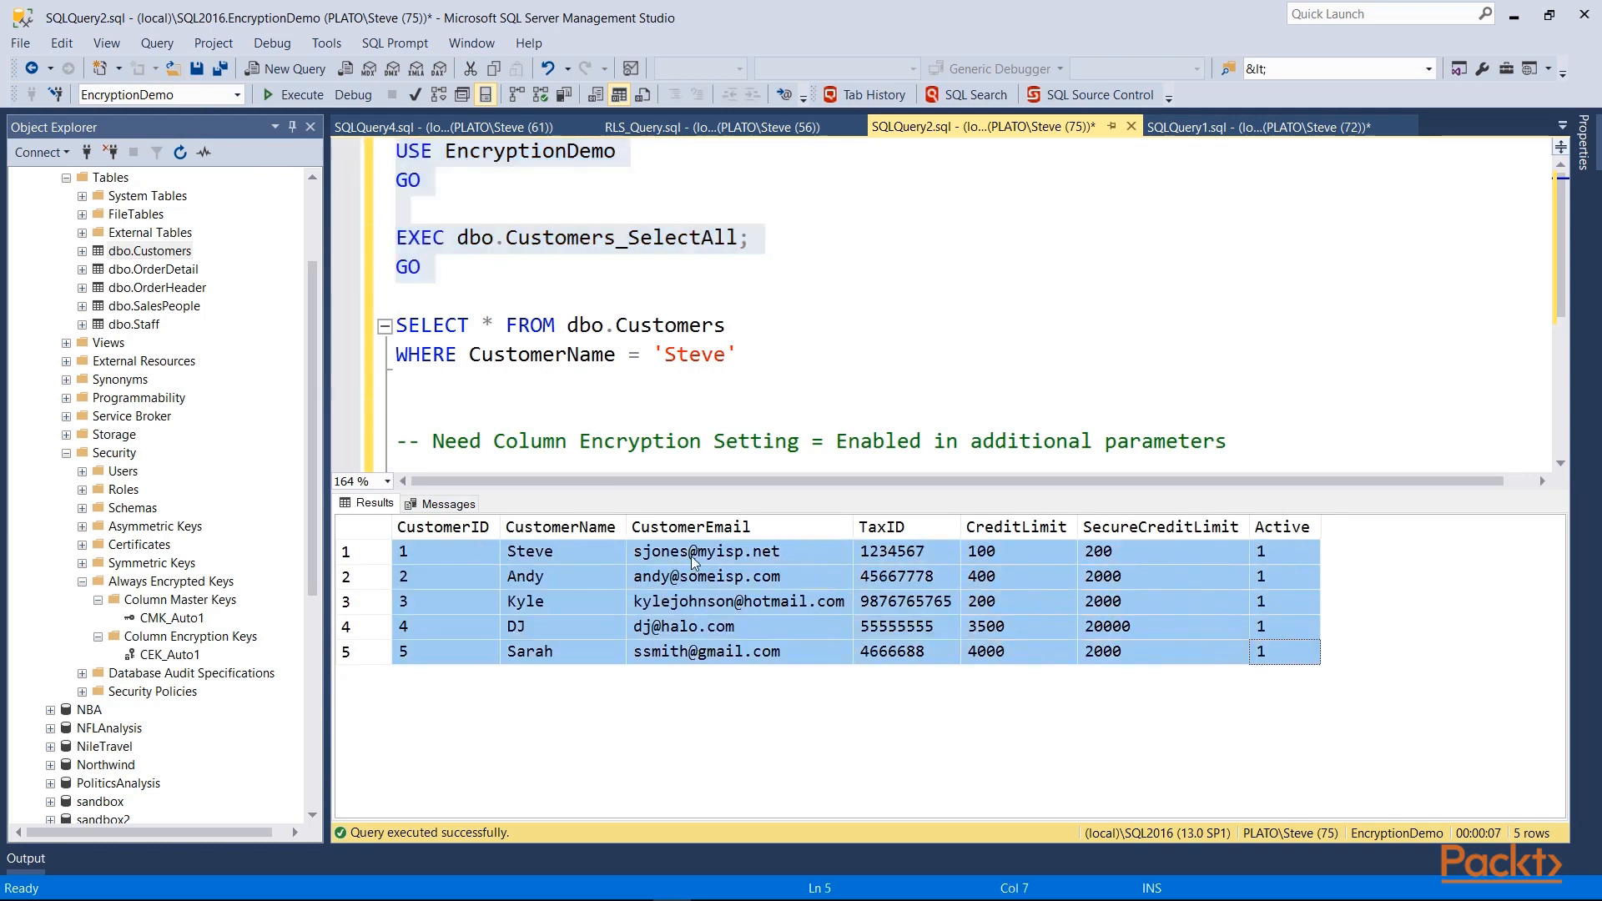
{"action": "left_click", "coordinate": [691, 556]}
{"action": "left_click_drag", "start_coordinate": [690, 654], "coordinate": [688, 554]}
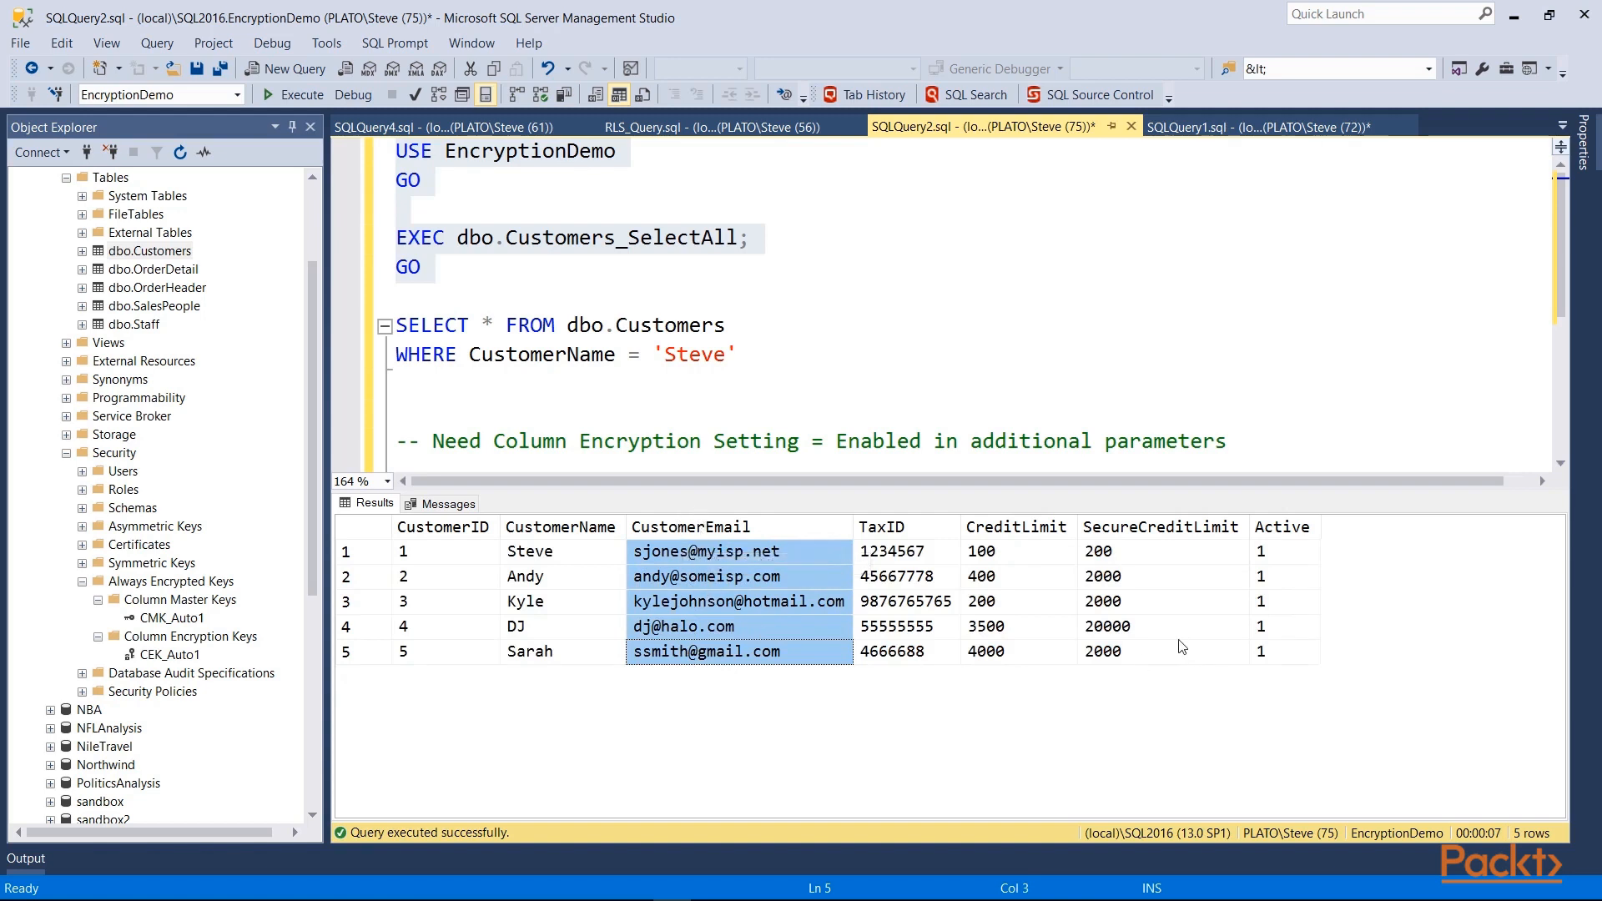
{"action": "left_click_drag", "start_coordinate": [1182, 647], "coordinate": [1145, 543]}
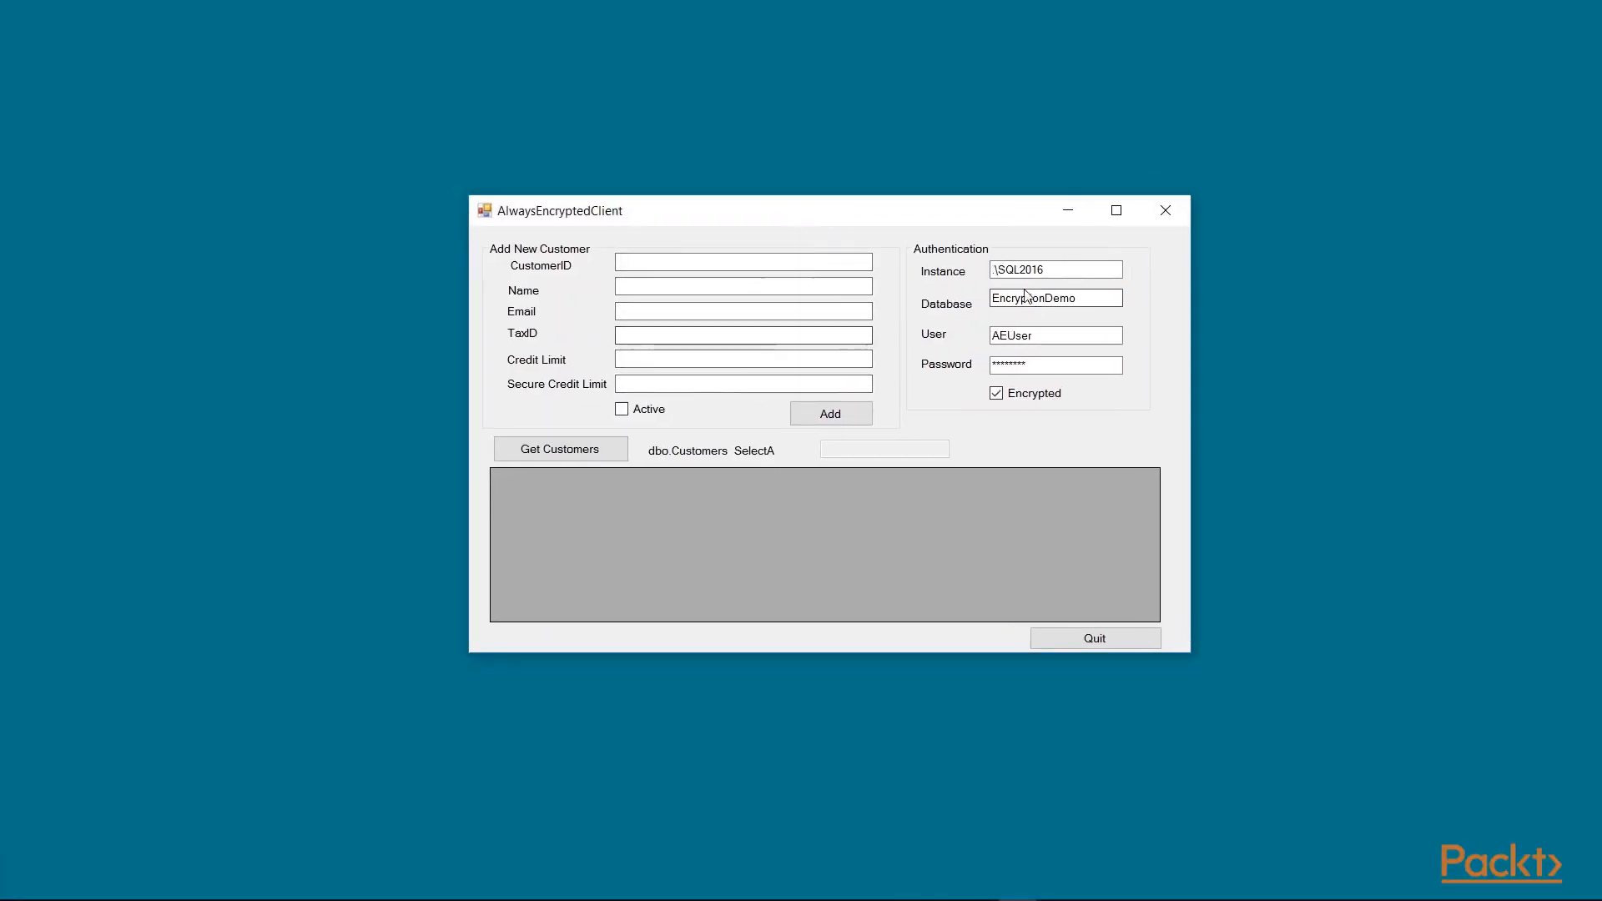
Step: In AlwaysEncryptedClient, load customers decrypted, then reload with Encrypted unchecked
{"action": "left_click_drag", "start_coordinate": [1078, 299], "coordinate": [1005, 299]}
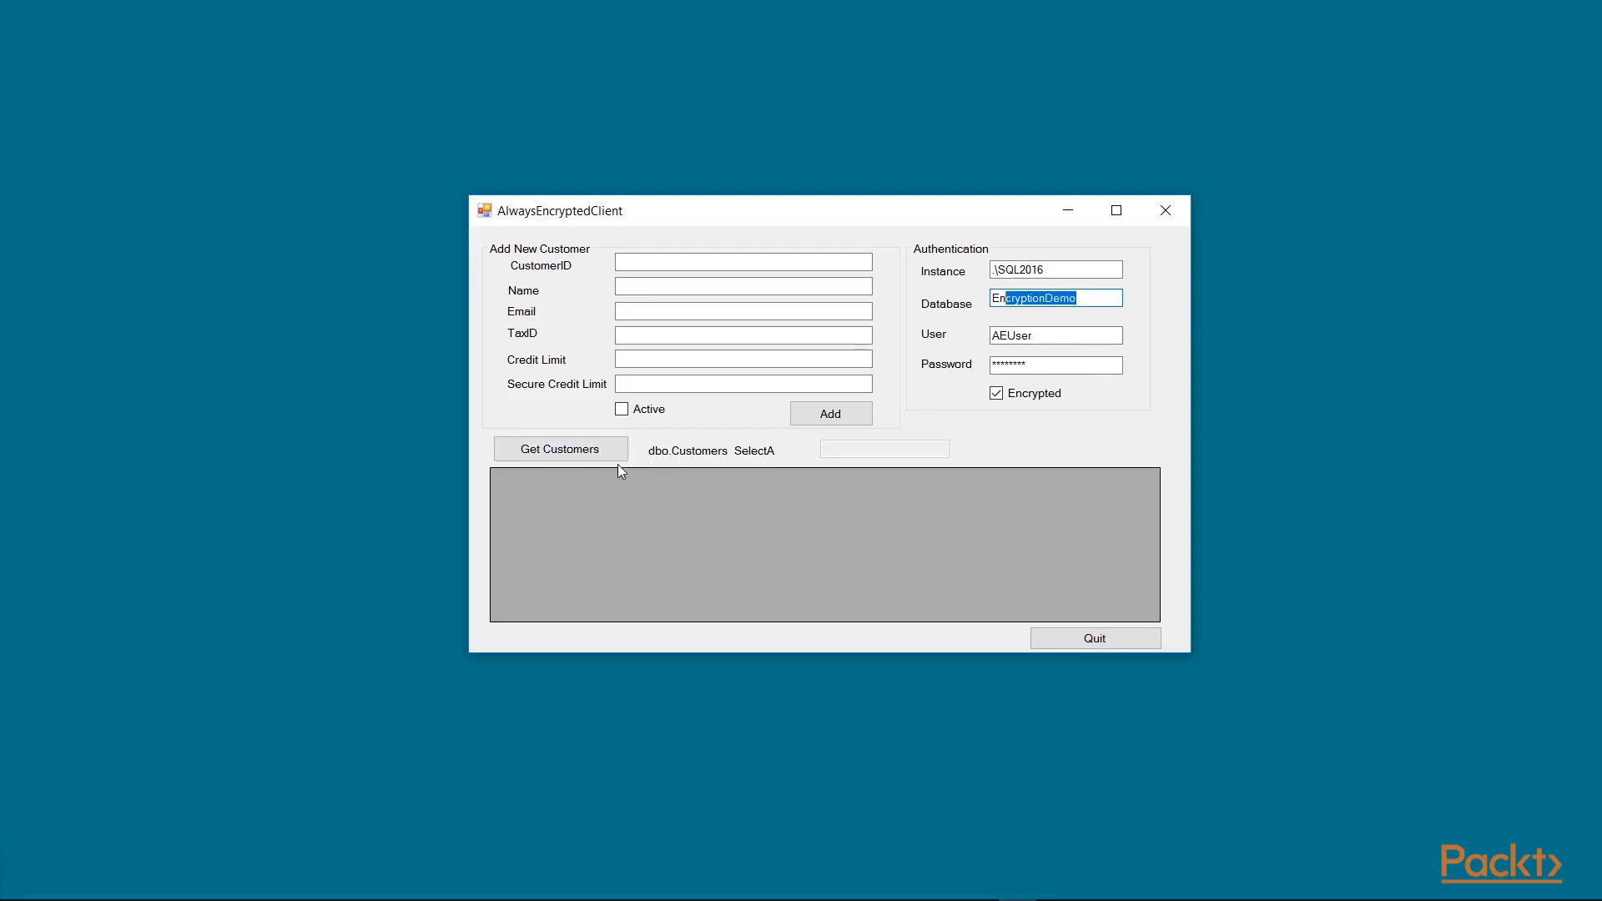
{"action": "left_click", "coordinate": [571, 452]}
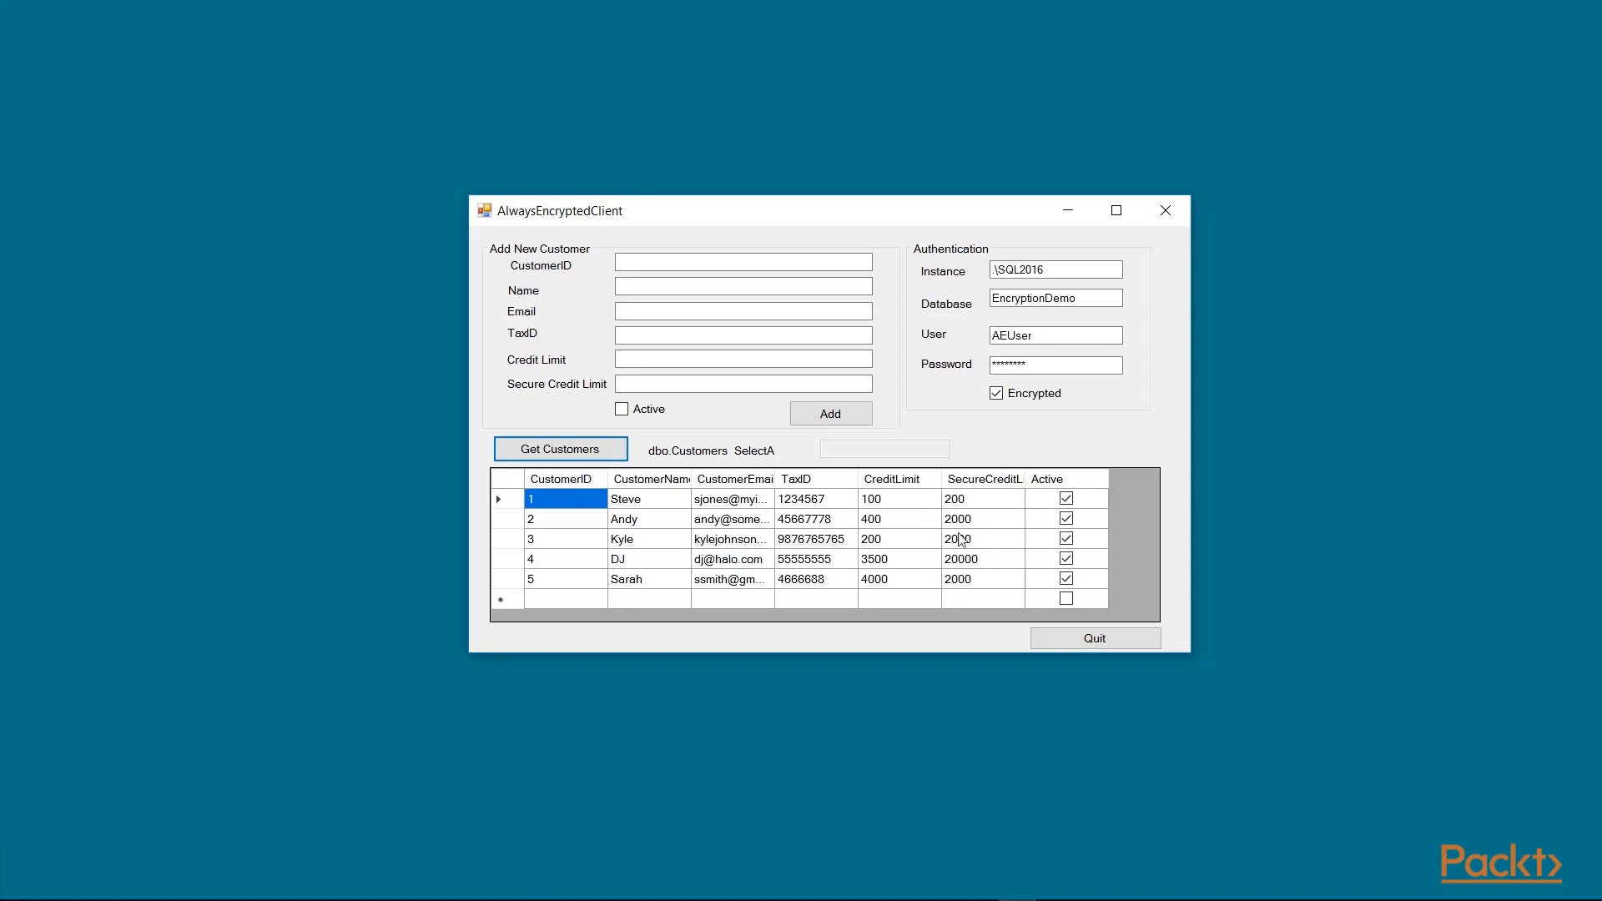
{"action": "left_click", "coordinate": [998, 396]}
{"action": "left_click", "coordinate": [563, 452]}
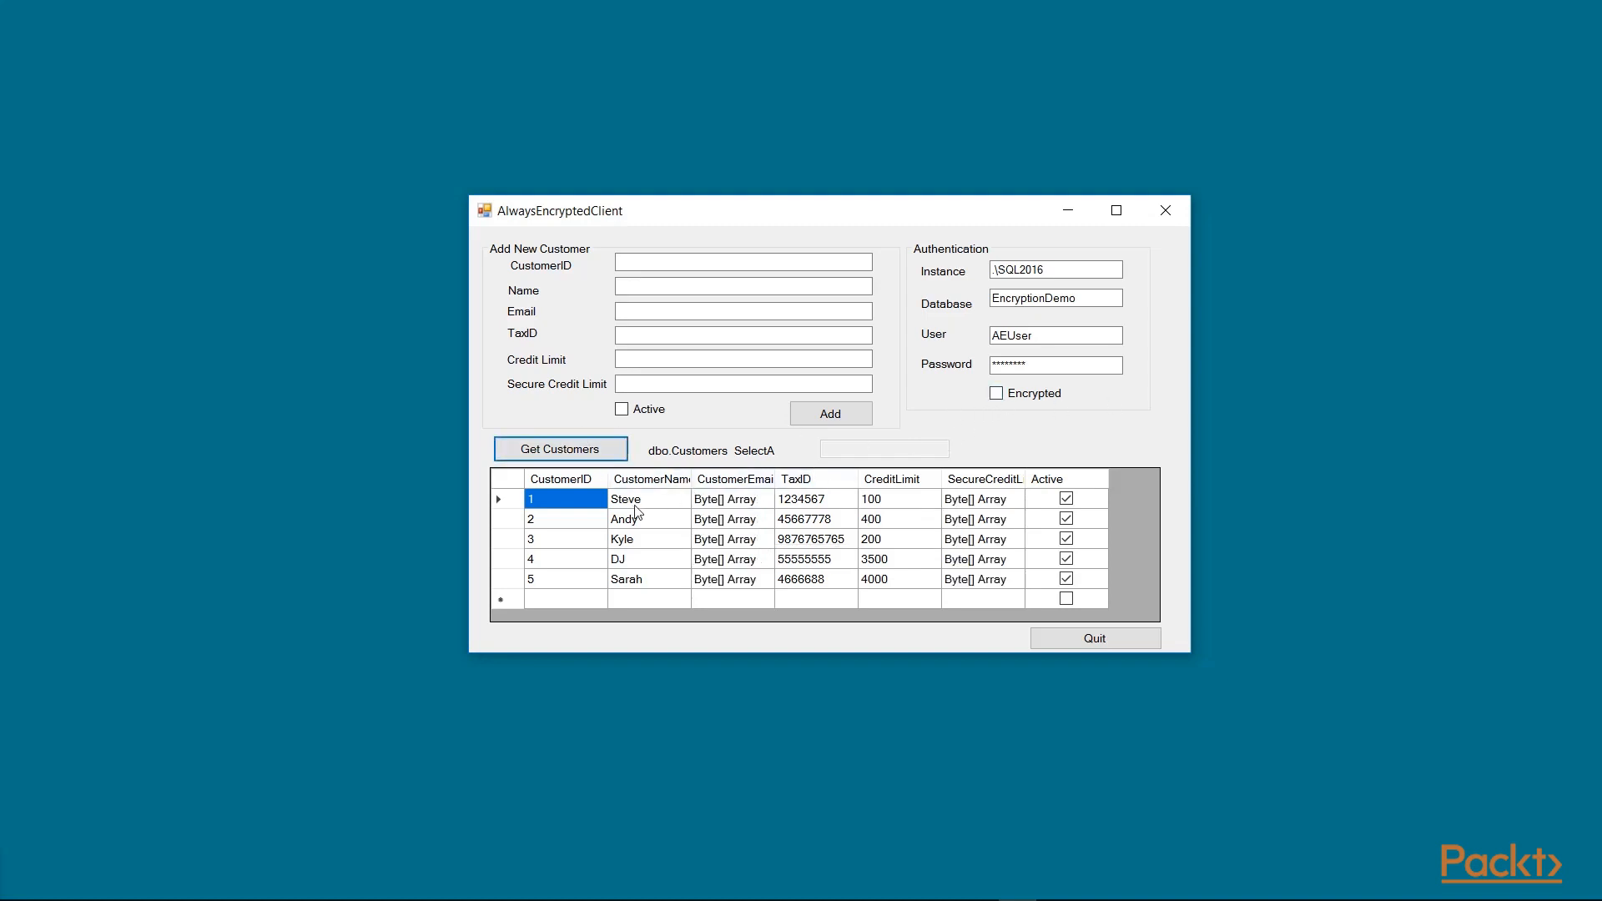
Step: Inspect the Byte[] Array values, reload decrypted, and enter a new customer's e-mail address
{"action": "left_click_drag", "start_coordinate": [738, 506], "coordinate": [744, 584]}
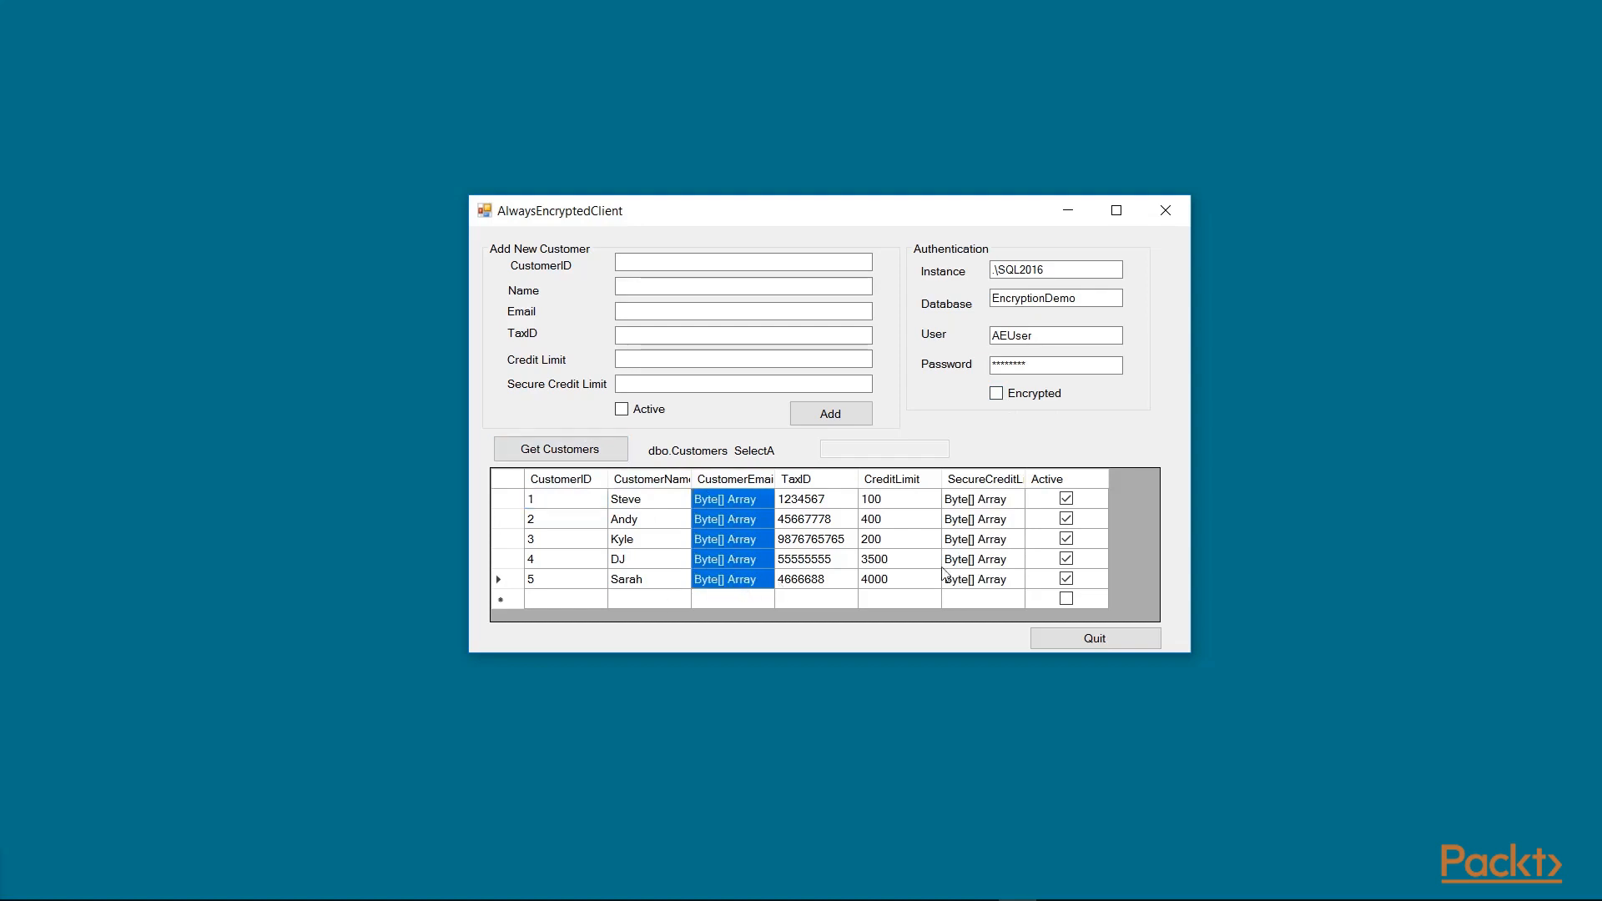
{"action": "left_click_drag", "start_coordinate": [963, 505], "coordinate": [1014, 580]}
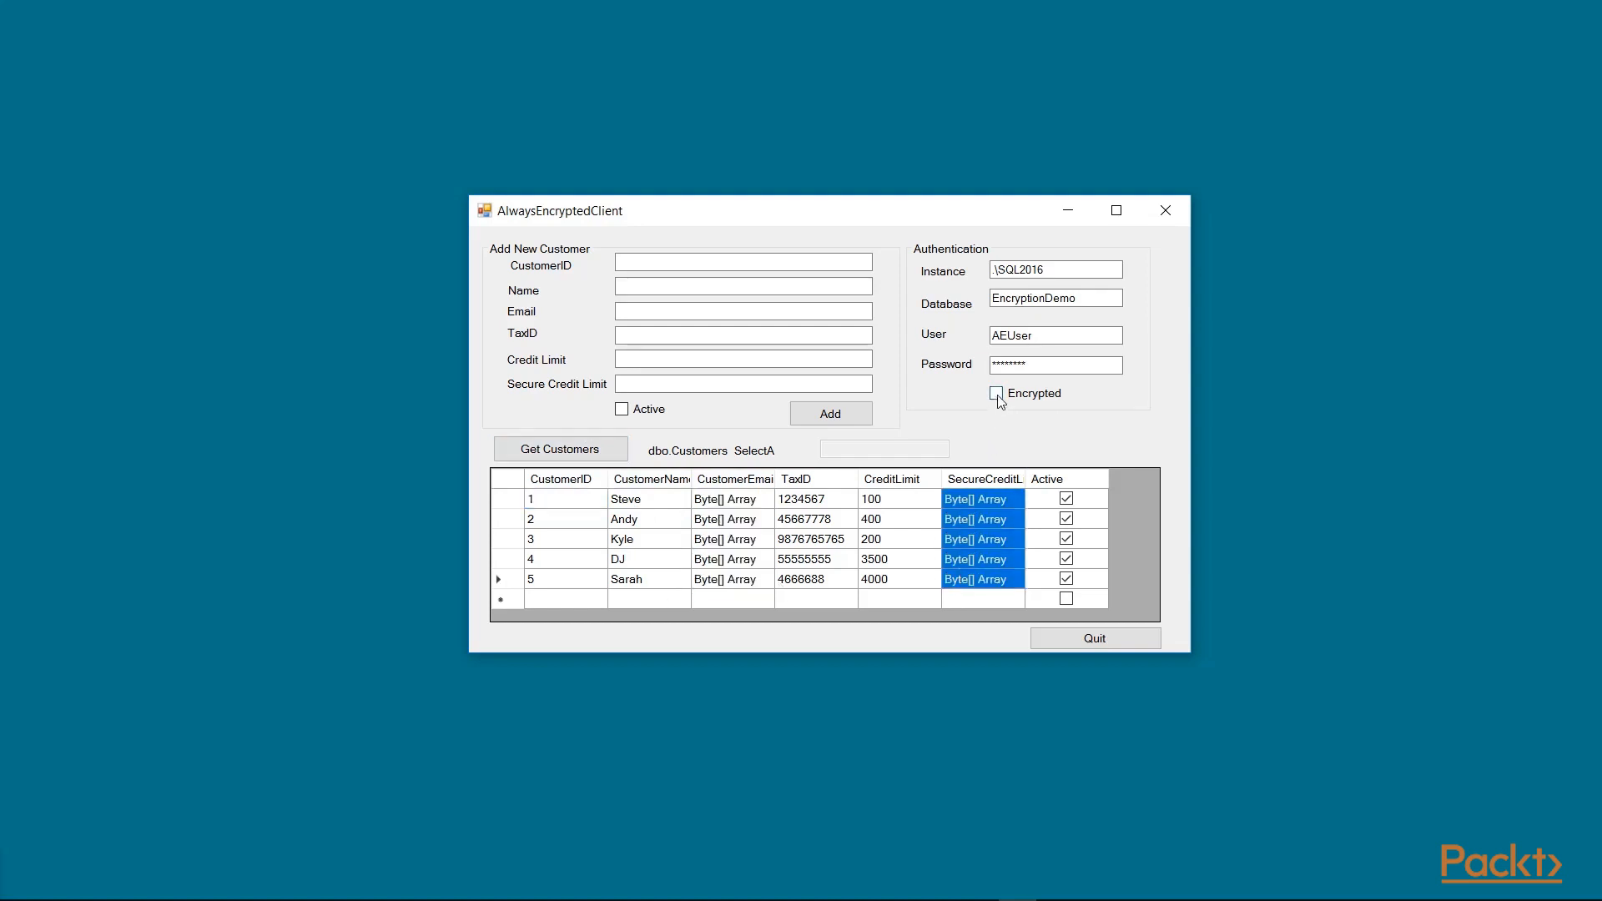
{"action": "left_click", "coordinate": [563, 449]}
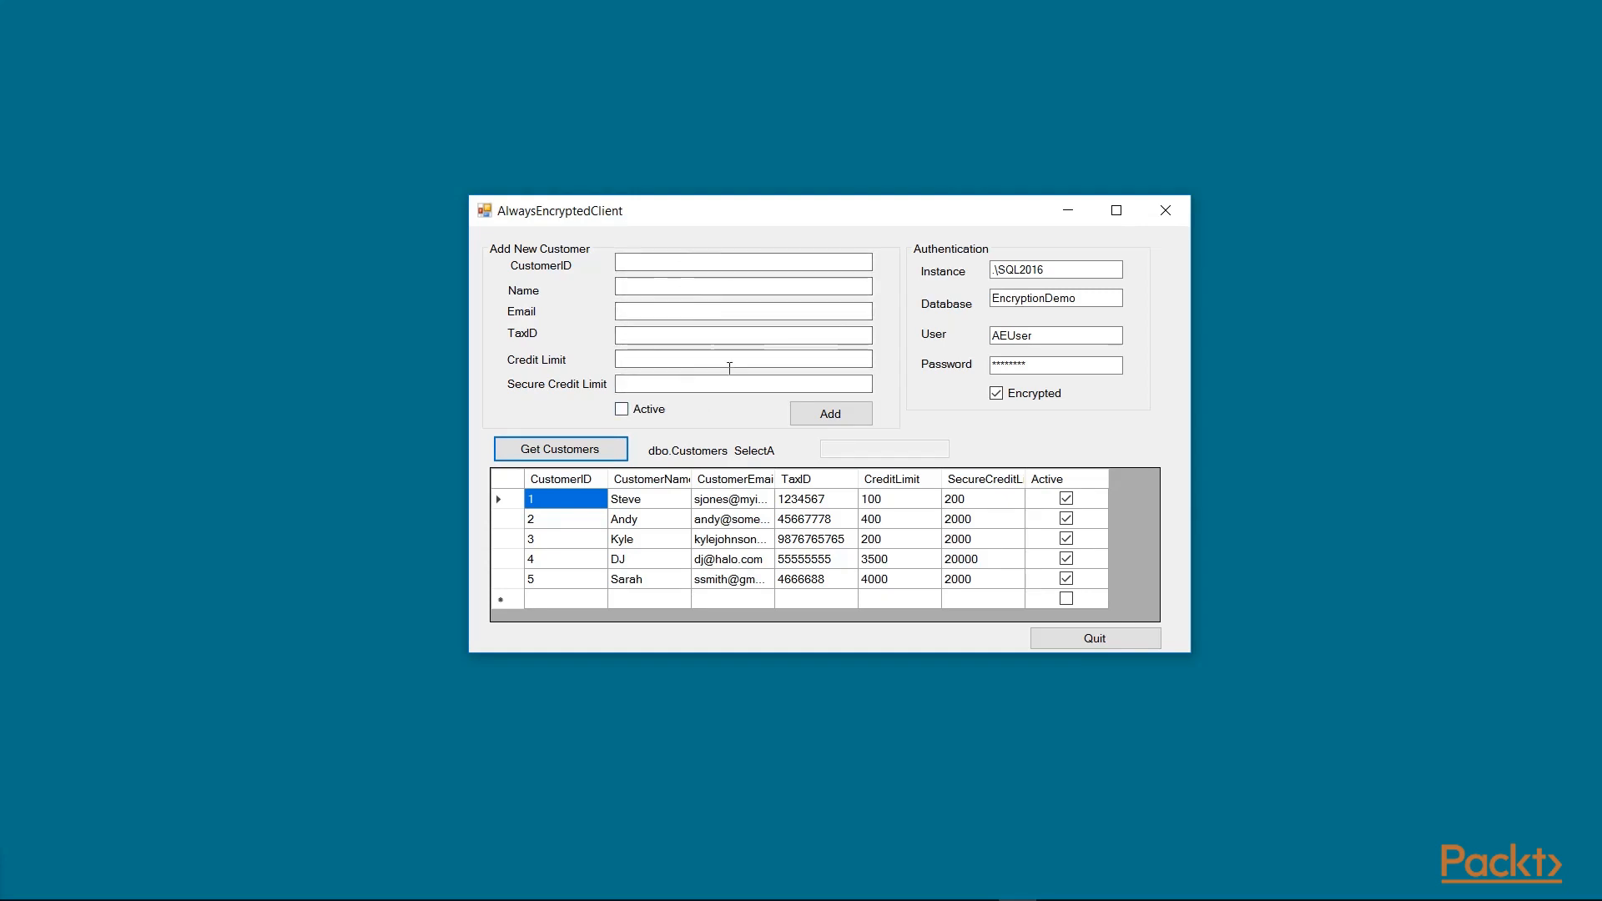
{"action": "left_click", "coordinate": [646, 314]}
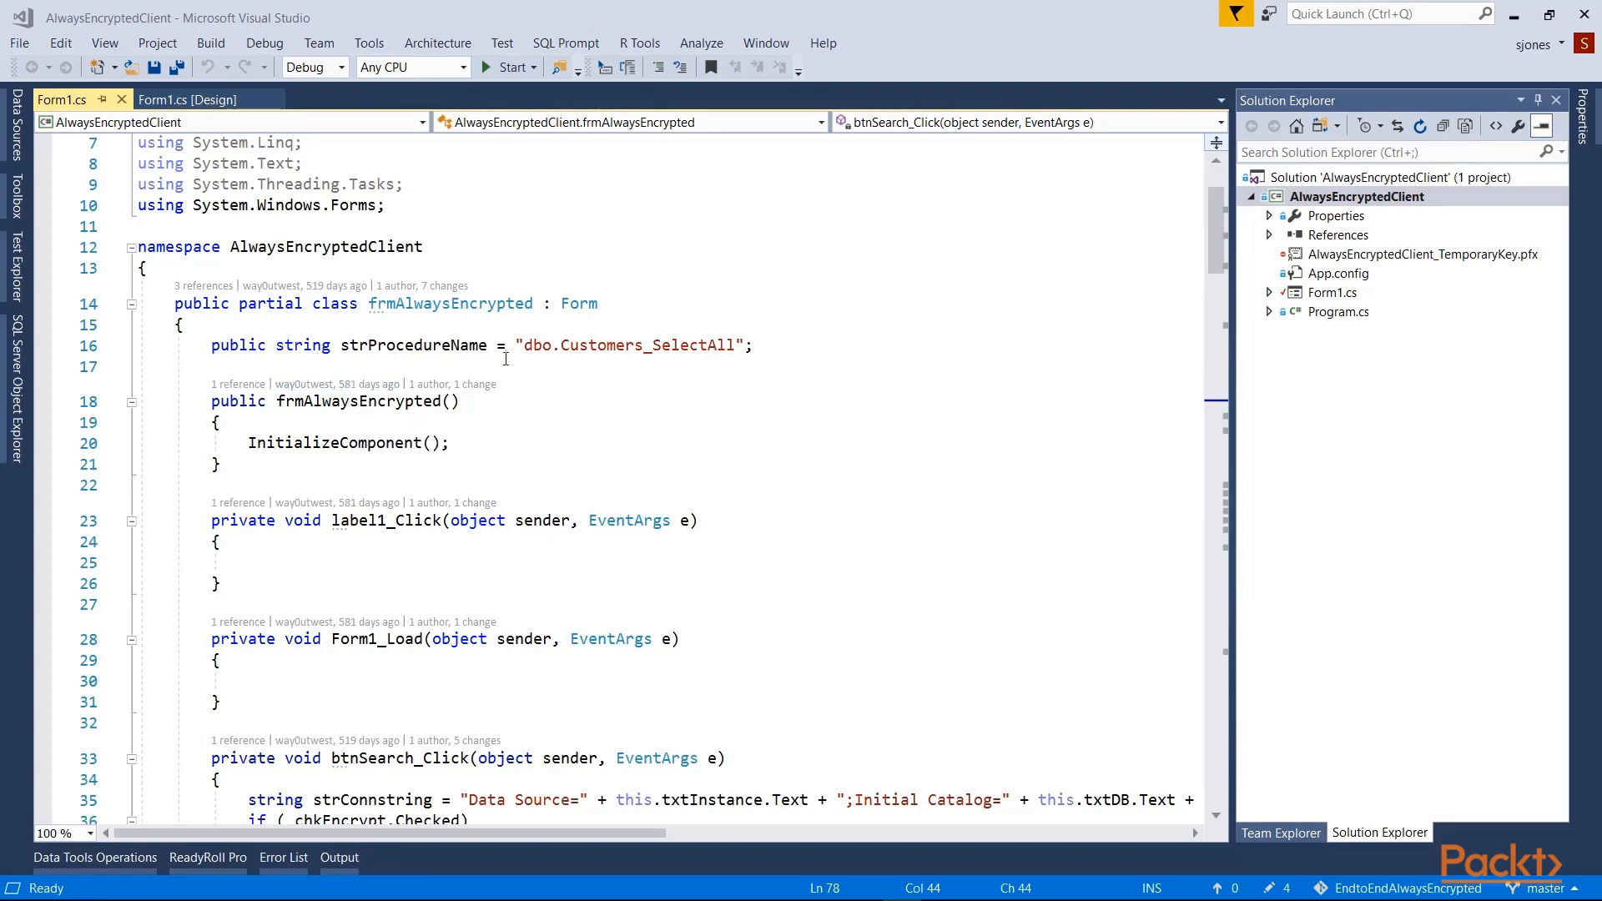
{"action": "left_click_drag", "start_coordinate": [515, 345], "coordinate": [747, 351]}
{"action": "scroll", "coordinate": [717, 365], "scroll_direction": "down", "scroll_amount": 2}
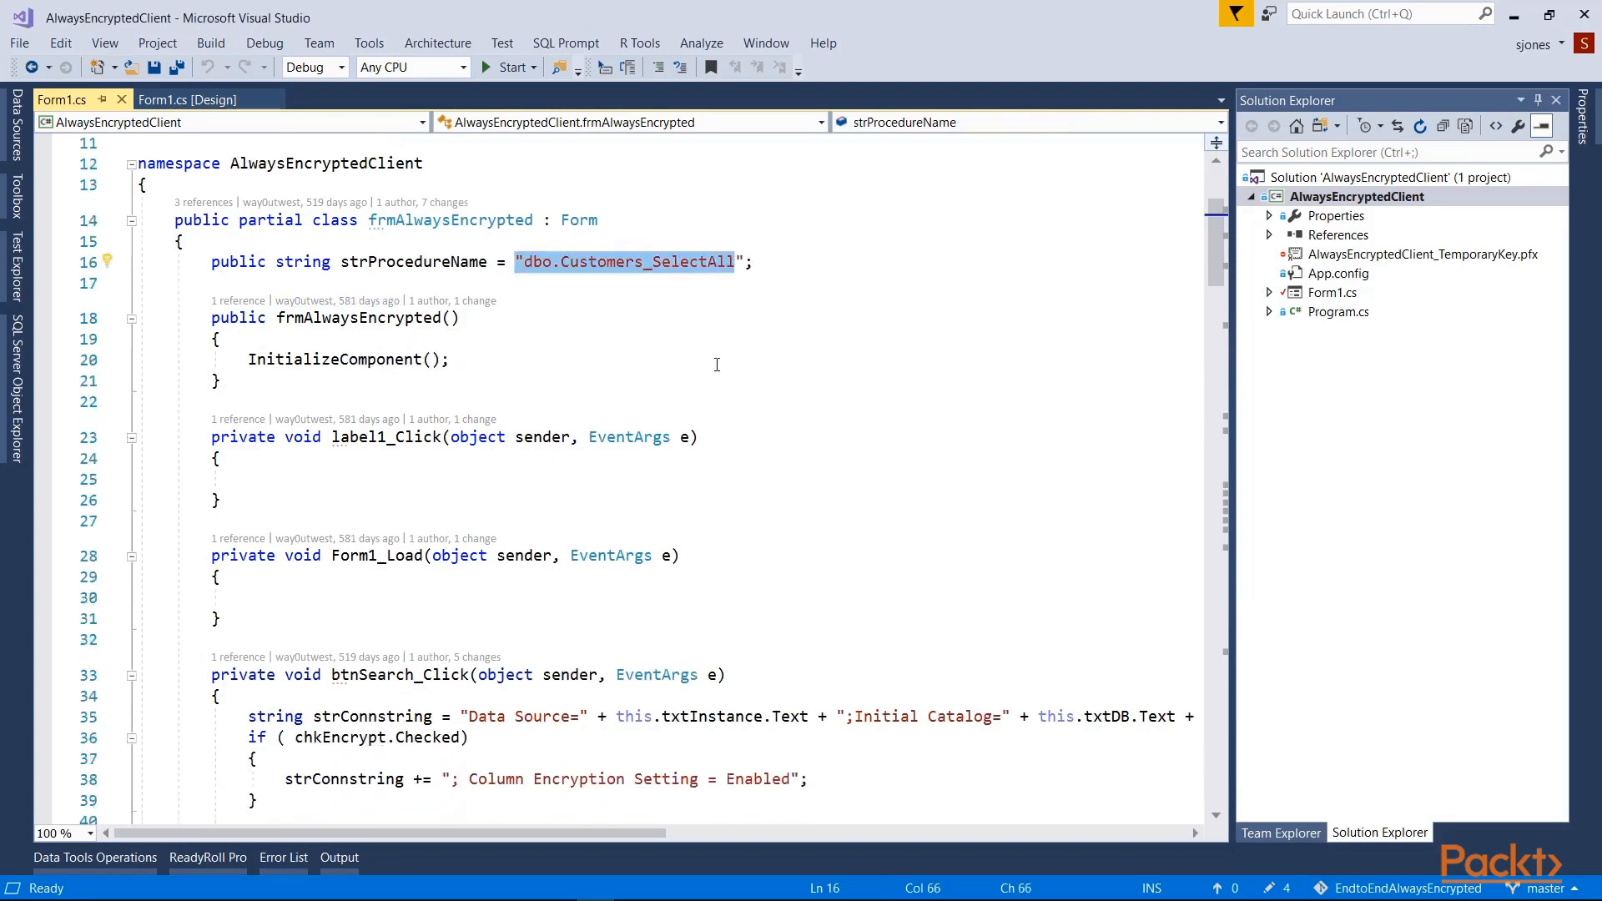
{"action": "scroll", "coordinate": [717, 365], "scroll_direction": "down", "scroll_amount": 5}
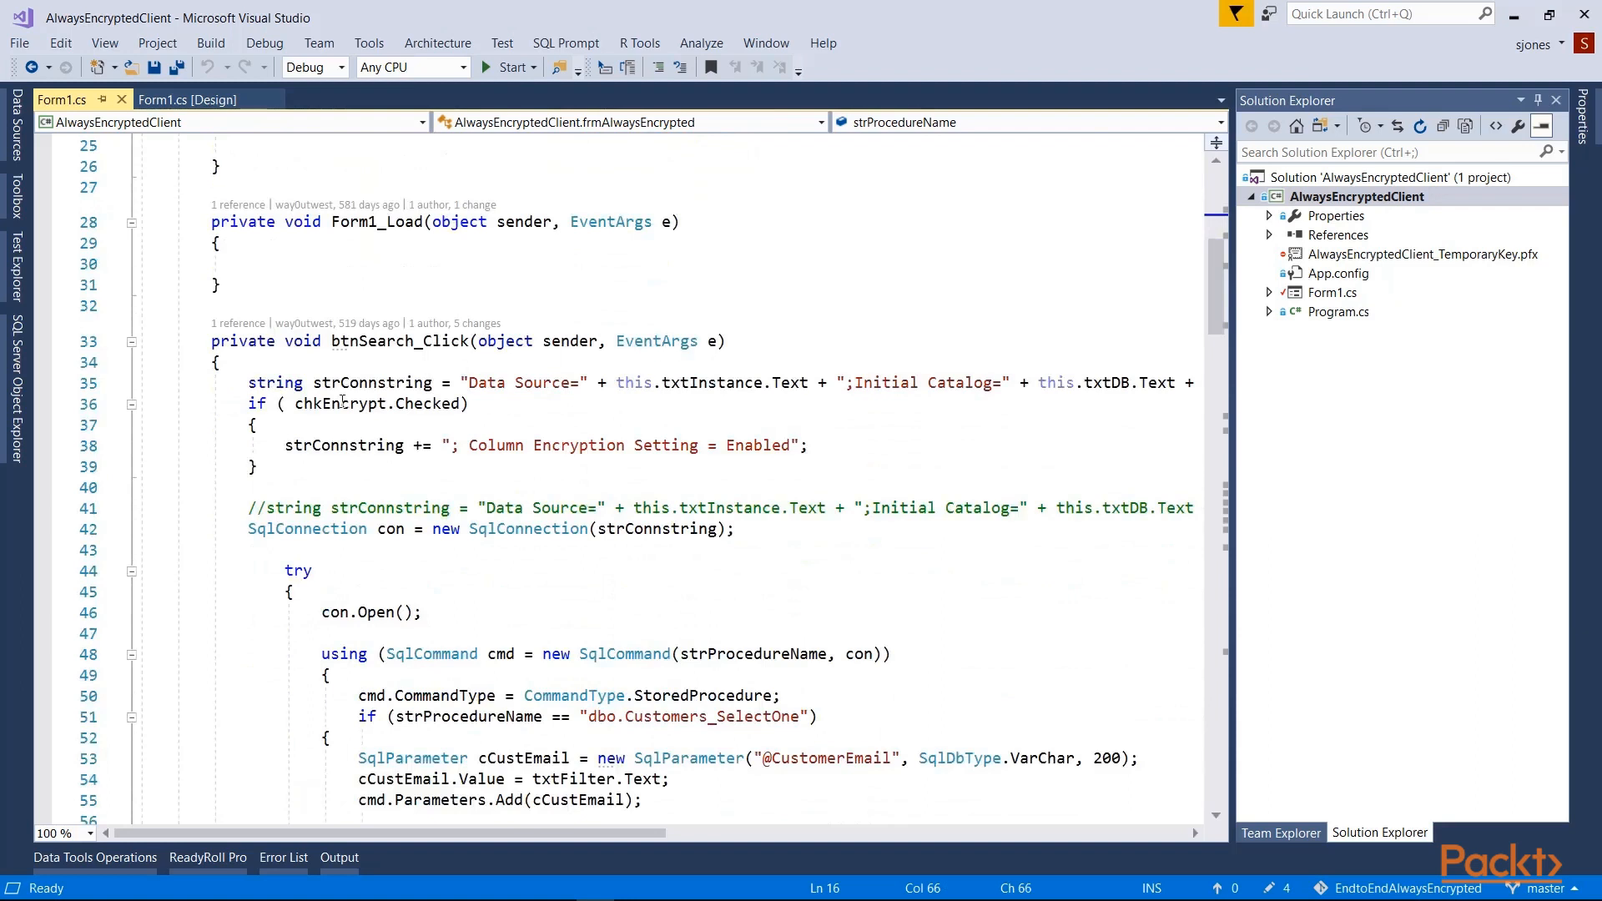
{"action": "left_click", "coordinate": [346, 393]}
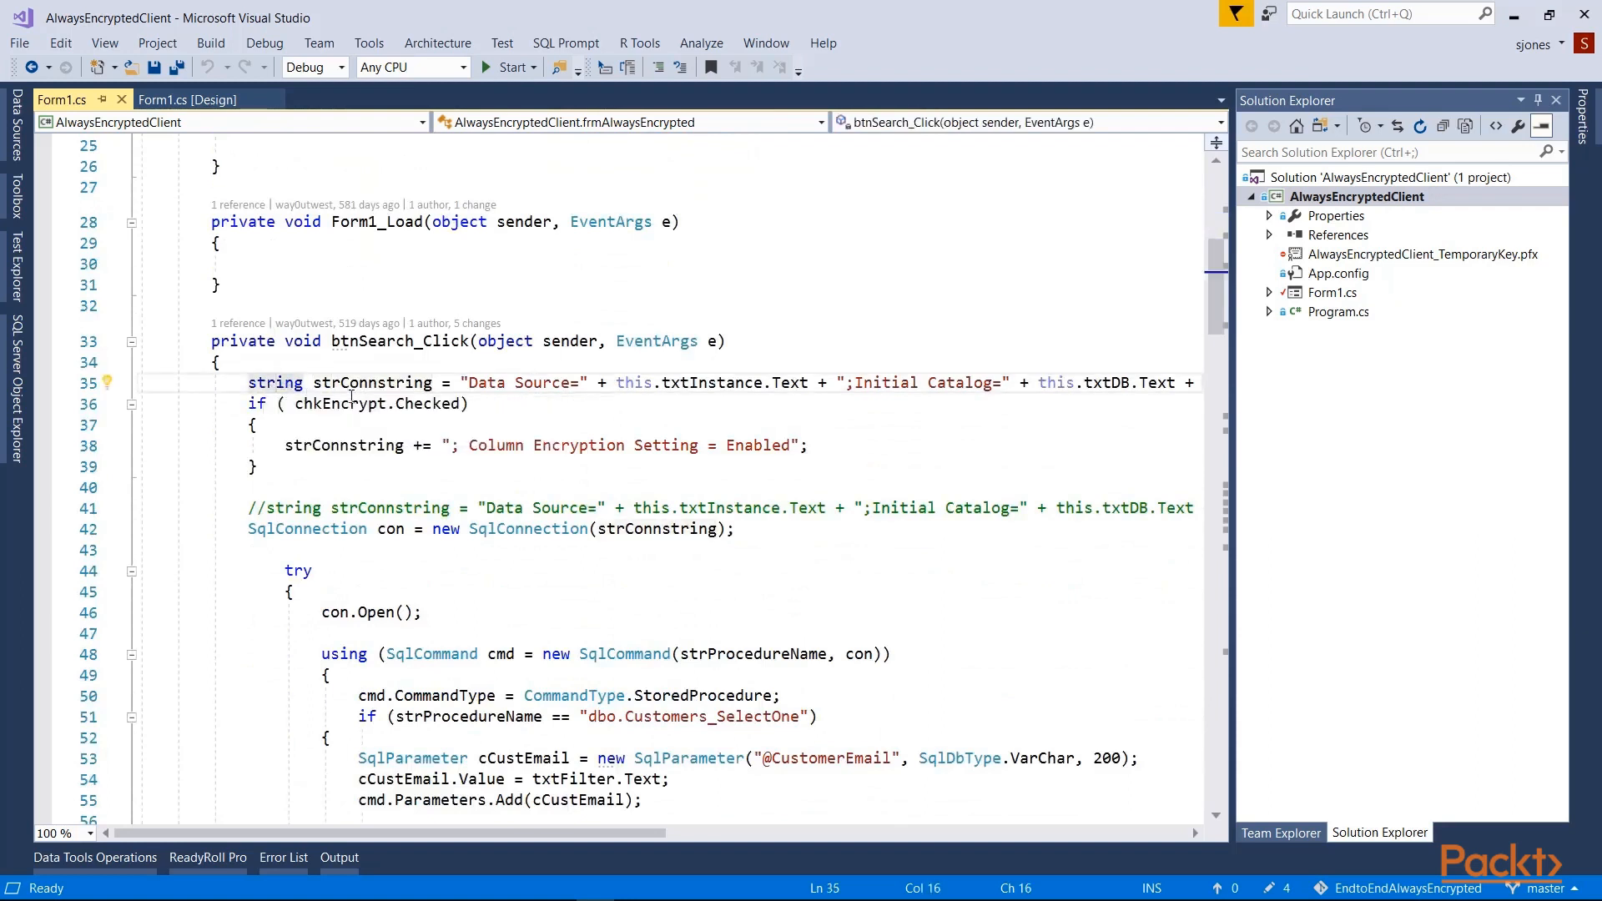
{"action": "left_click_drag", "start_coordinate": [248, 384], "coordinate": [524, 418]}
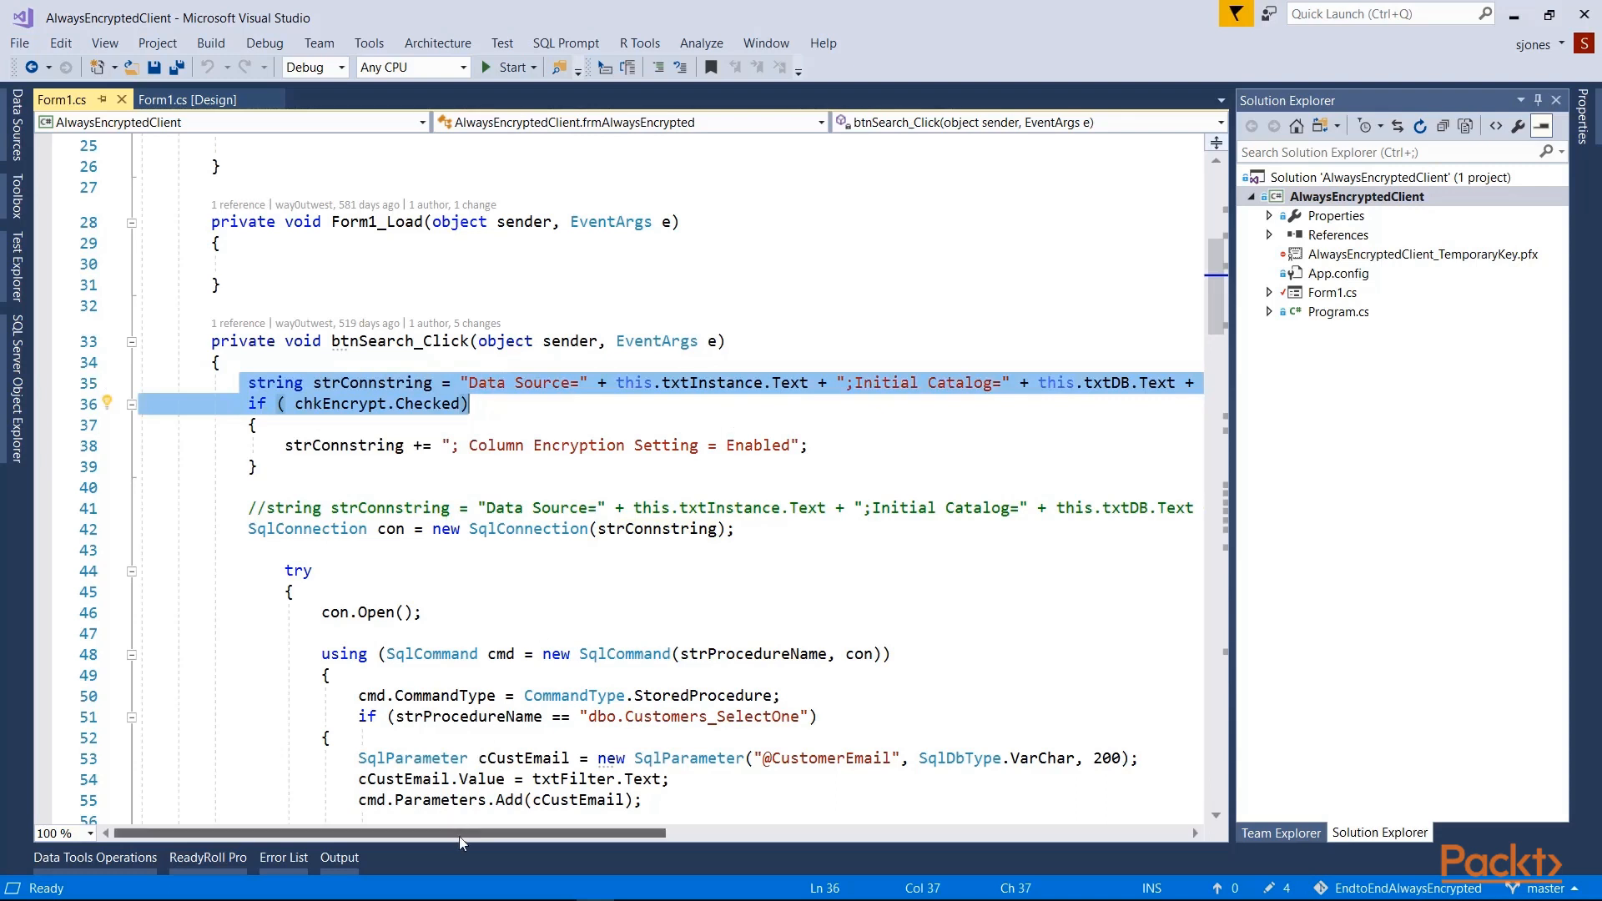
{"action": "scroll", "coordinate": [526, 776], "scroll_direction": "right", "scroll_amount": 5}
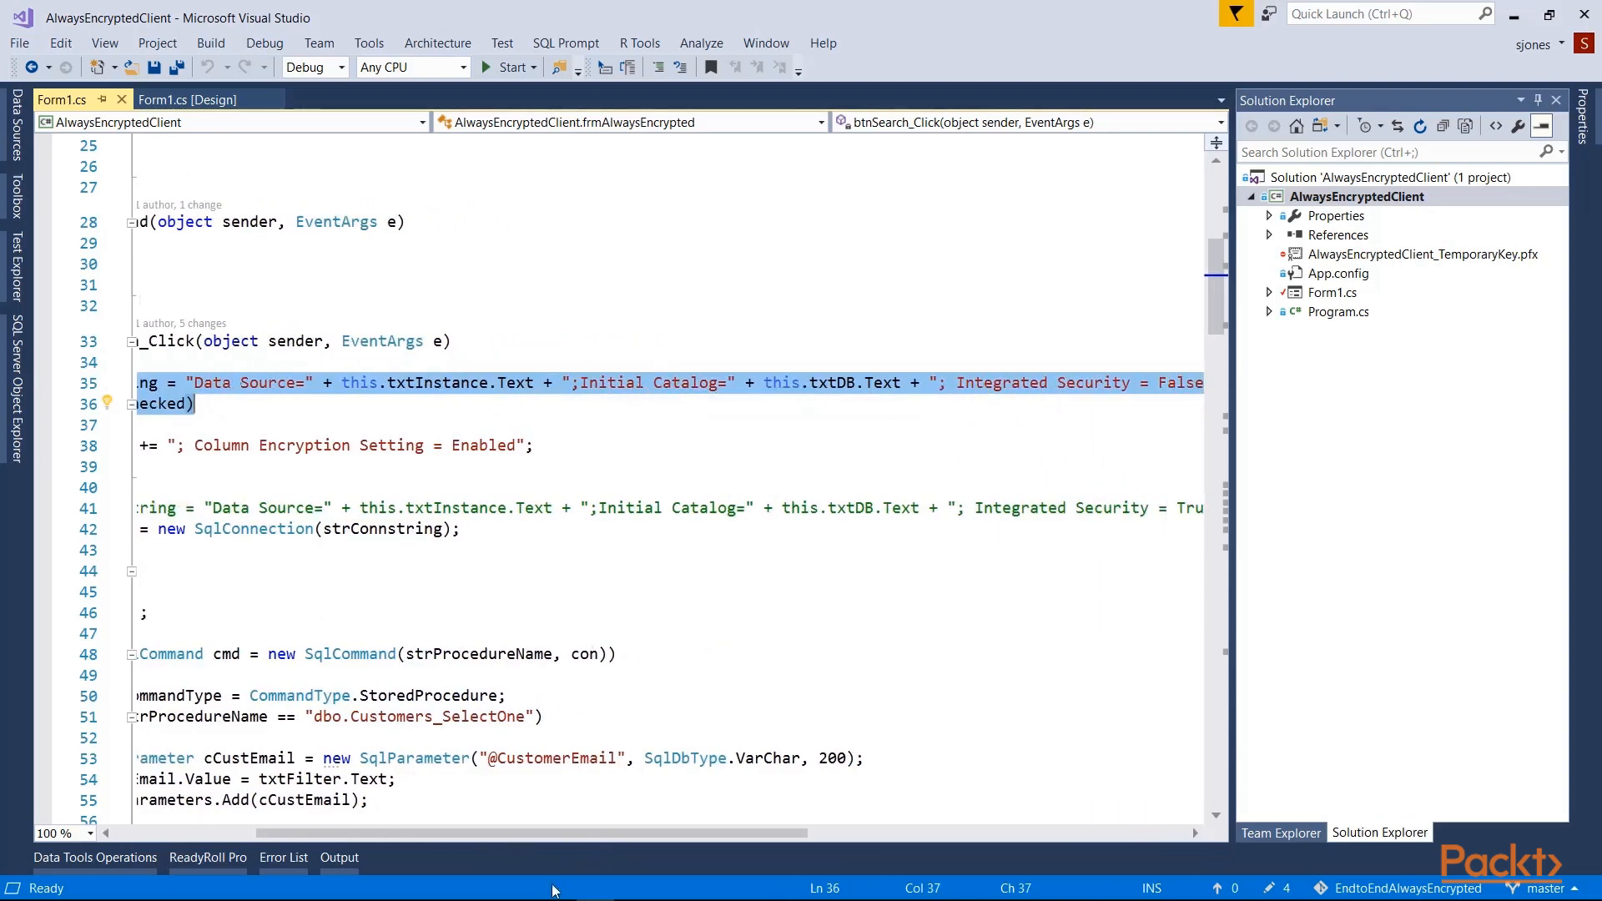
{"action": "left_click_drag", "start_coordinate": [599, 832], "coordinate": [450, 832]}
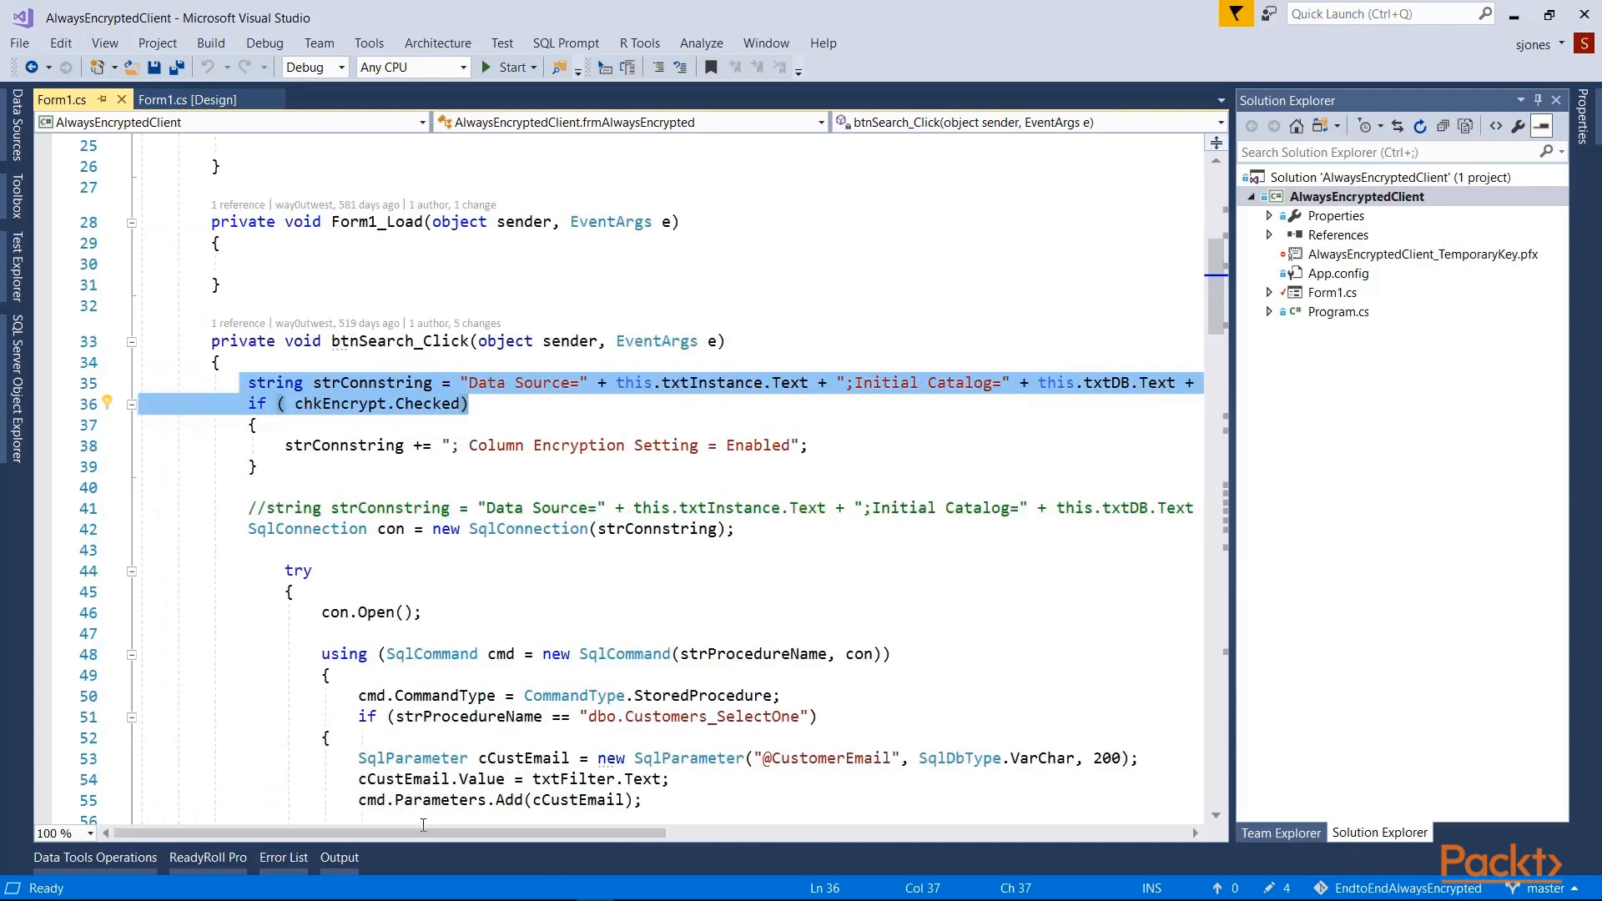
{"action": "left_click_drag", "start_coordinate": [295, 404], "coordinate": [472, 417]}
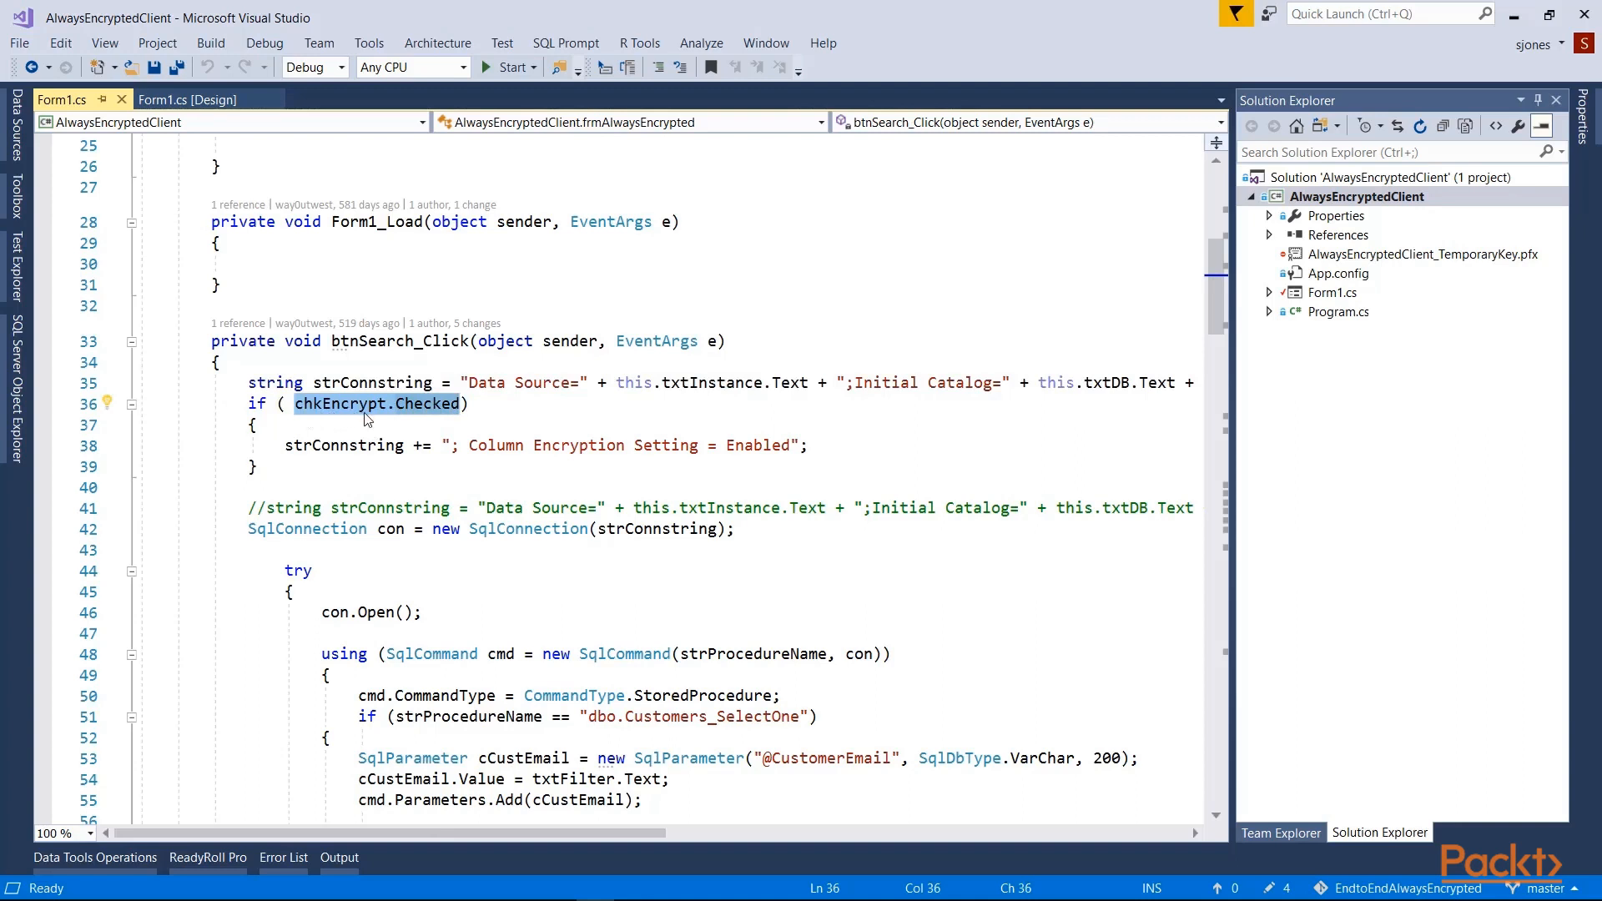
{"action": "left_click", "coordinate": [514, 474]}
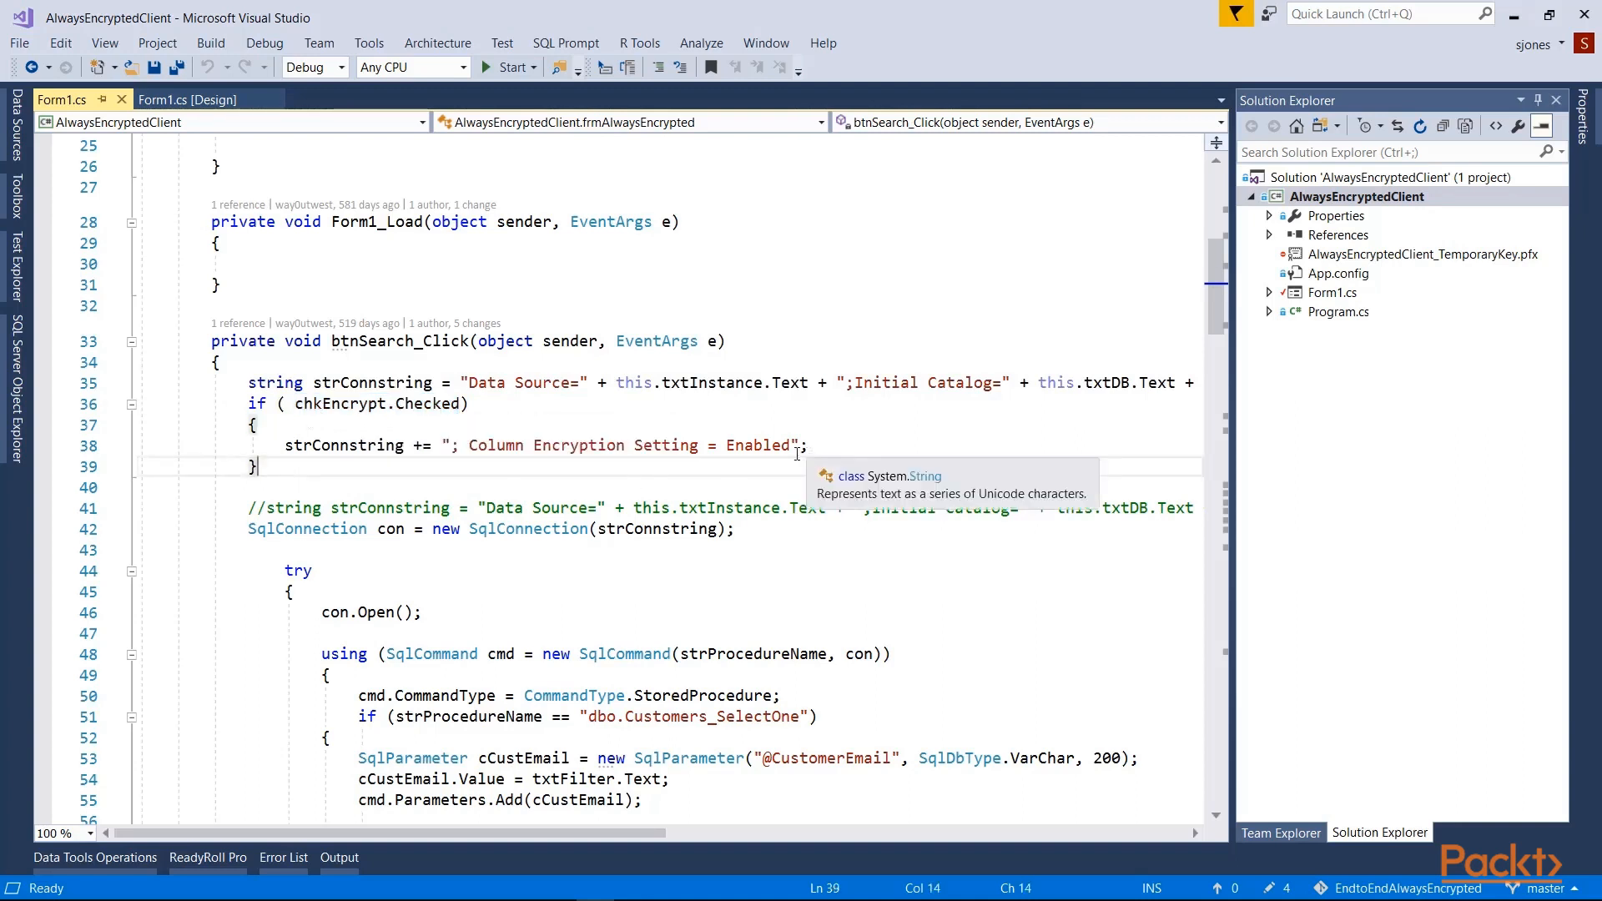
{"action": "left_click_drag", "start_coordinate": [797, 454], "coordinate": [460, 457]}
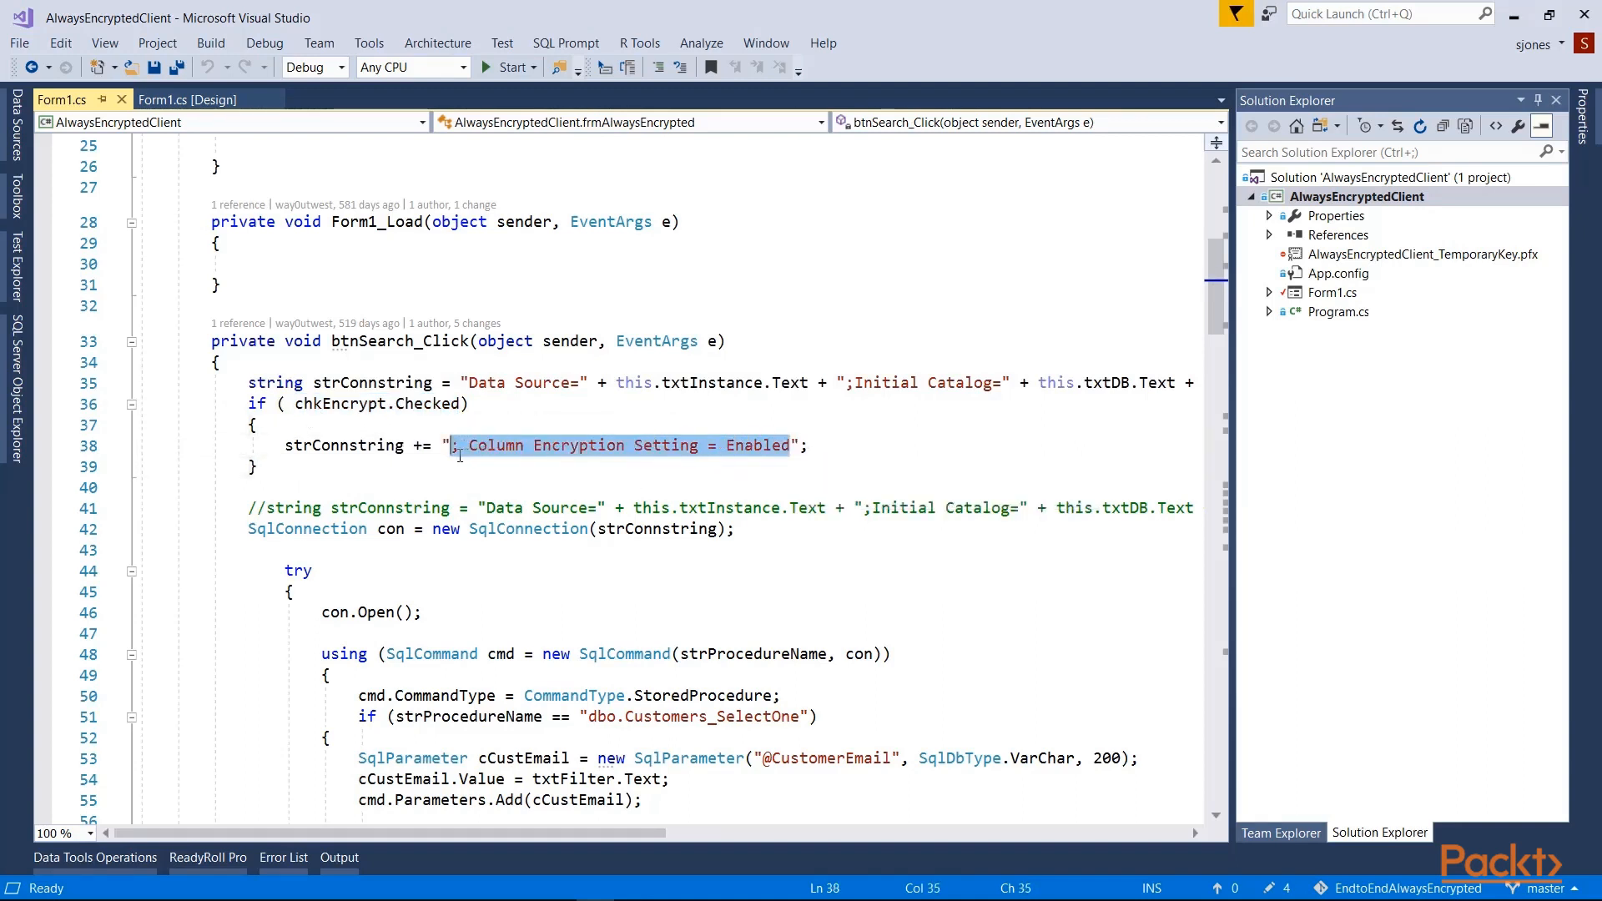
{"action": "left_click", "coordinate": [411, 470]}
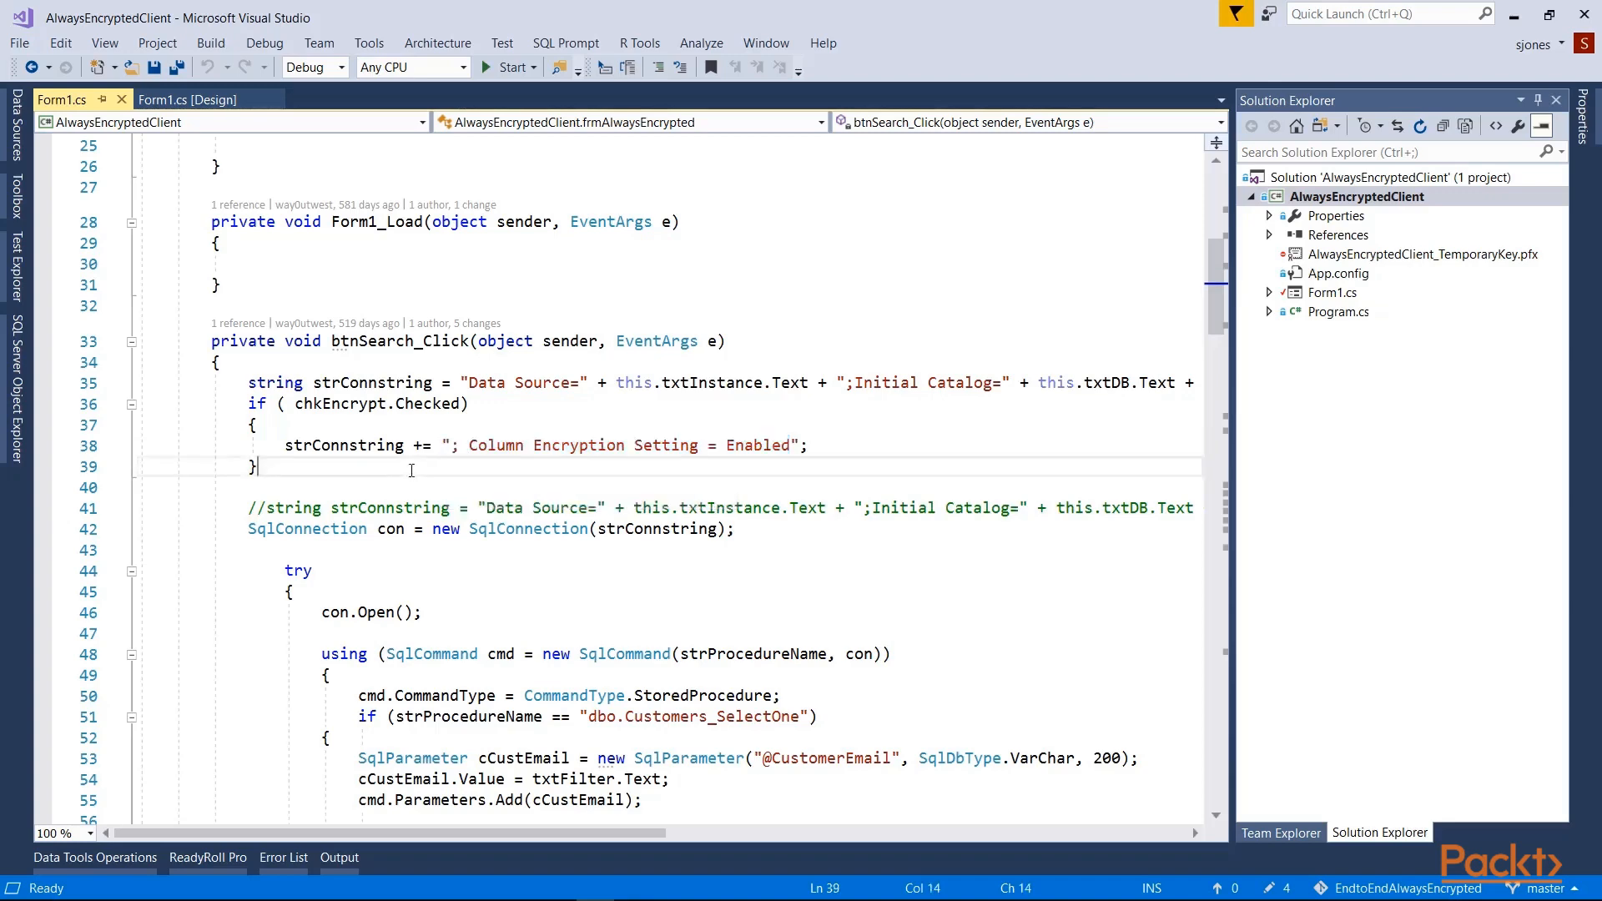
{"action": "scroll", "coordinate": [412, 470], "scroll_direction": "down", "scroll_amount": 3}
{"action": "left_click_drag", "start_coordinate": [588, 550], "coordinate": [864, 595]}
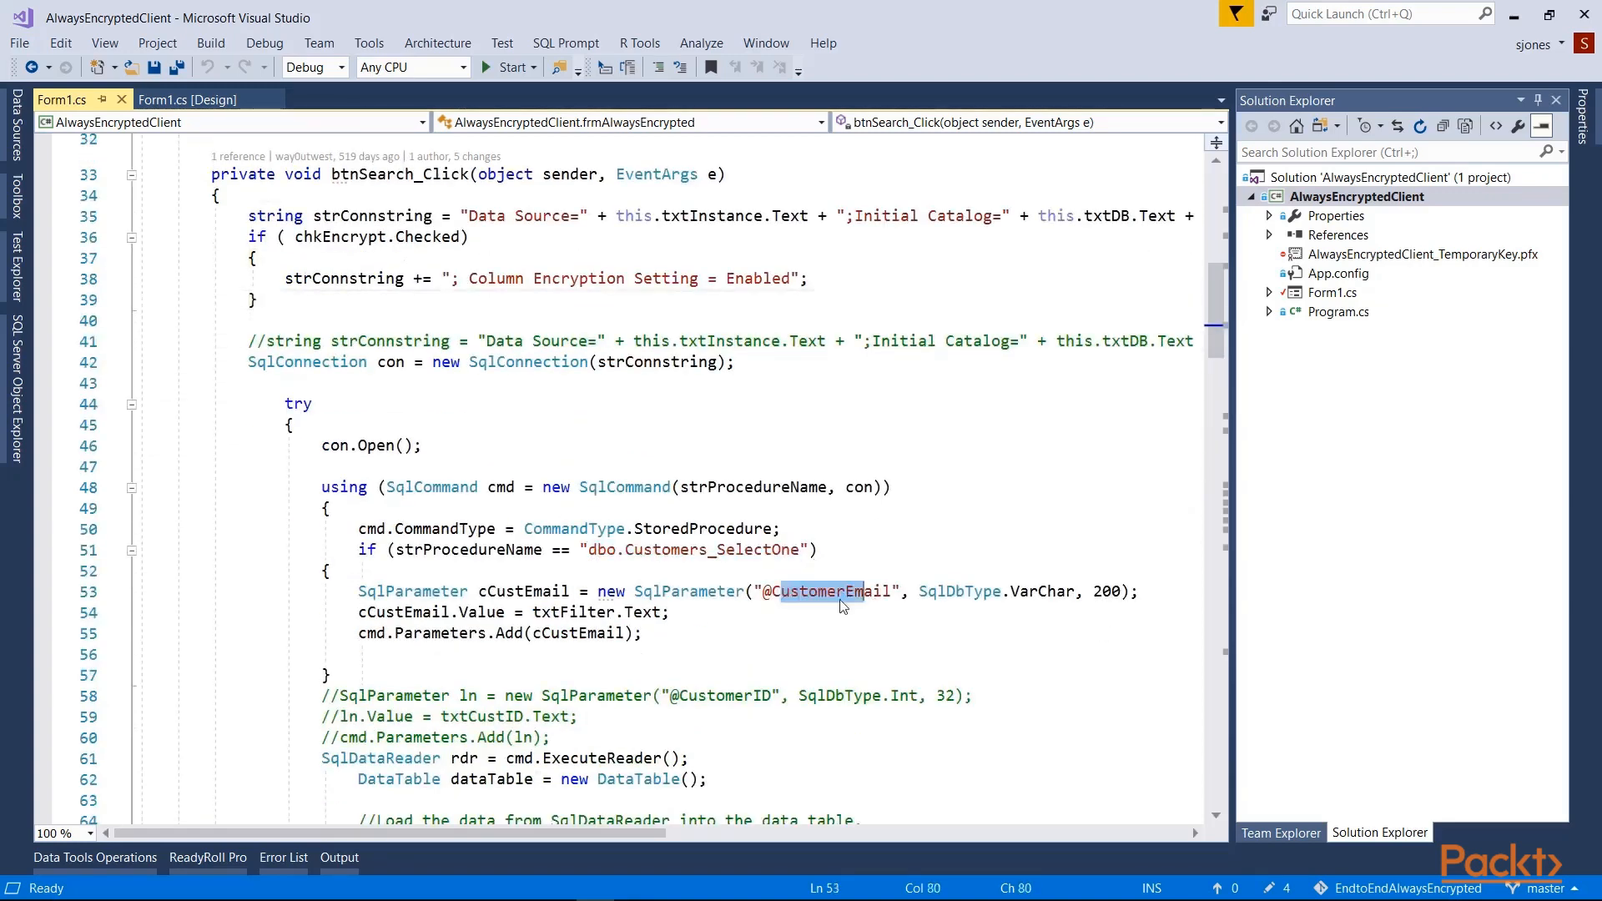
{"action": "left_click", "coordinate": [616, 634]}
{"action": "scroll", "coordinate": [462, 622], "scroll_direction": "down", "scroll_amount": 2}
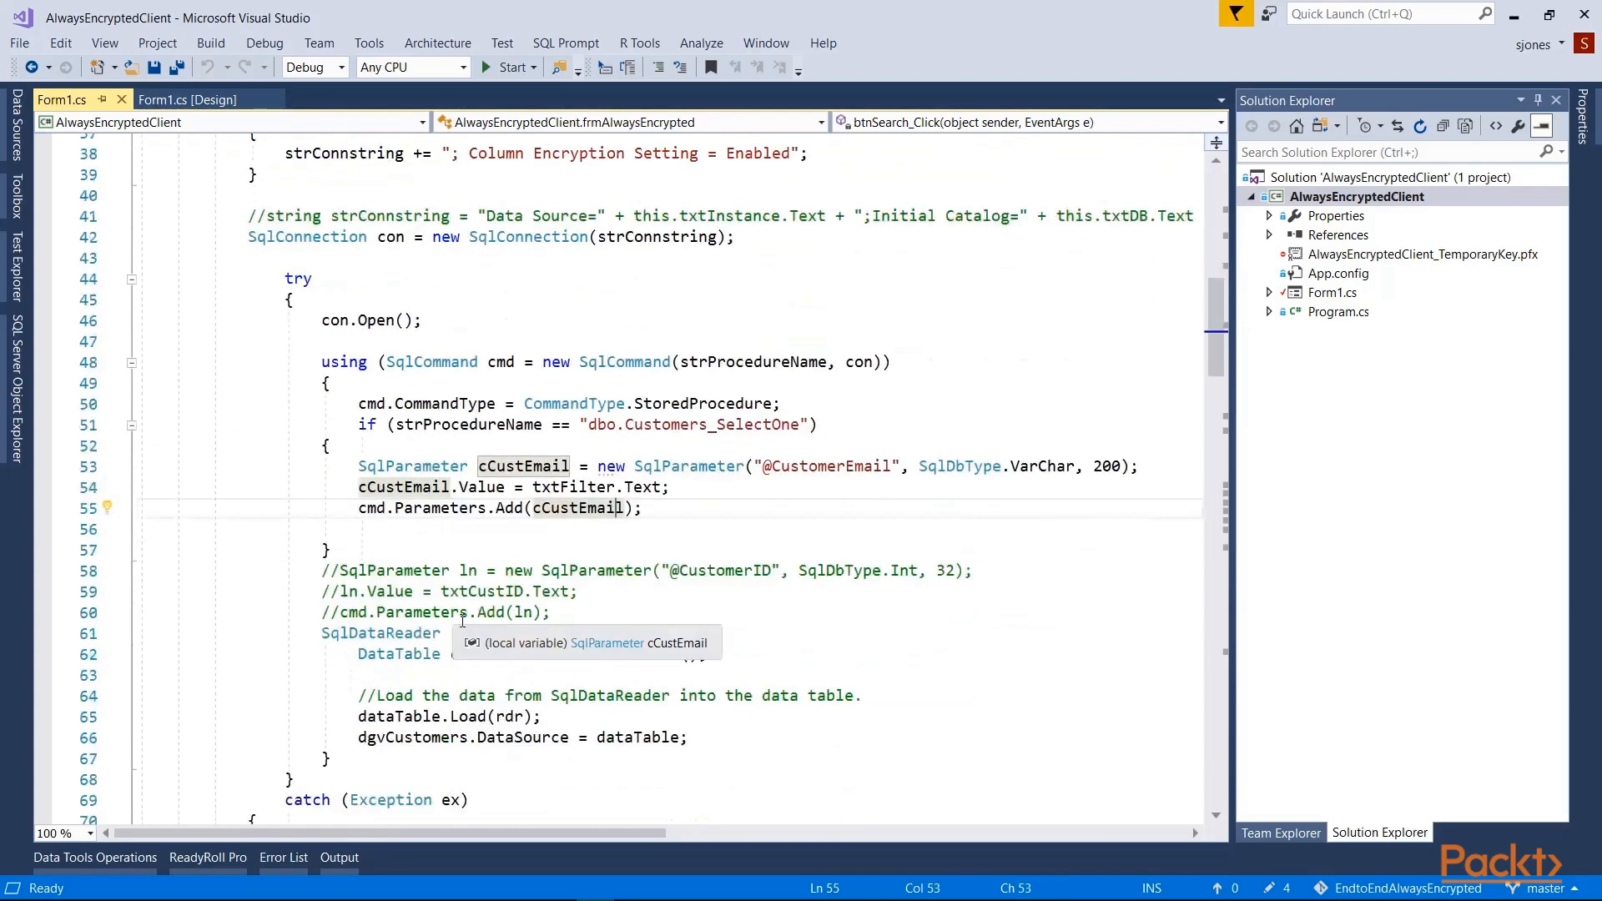
{"action": "left_click", "coordinate": [643, 571]}
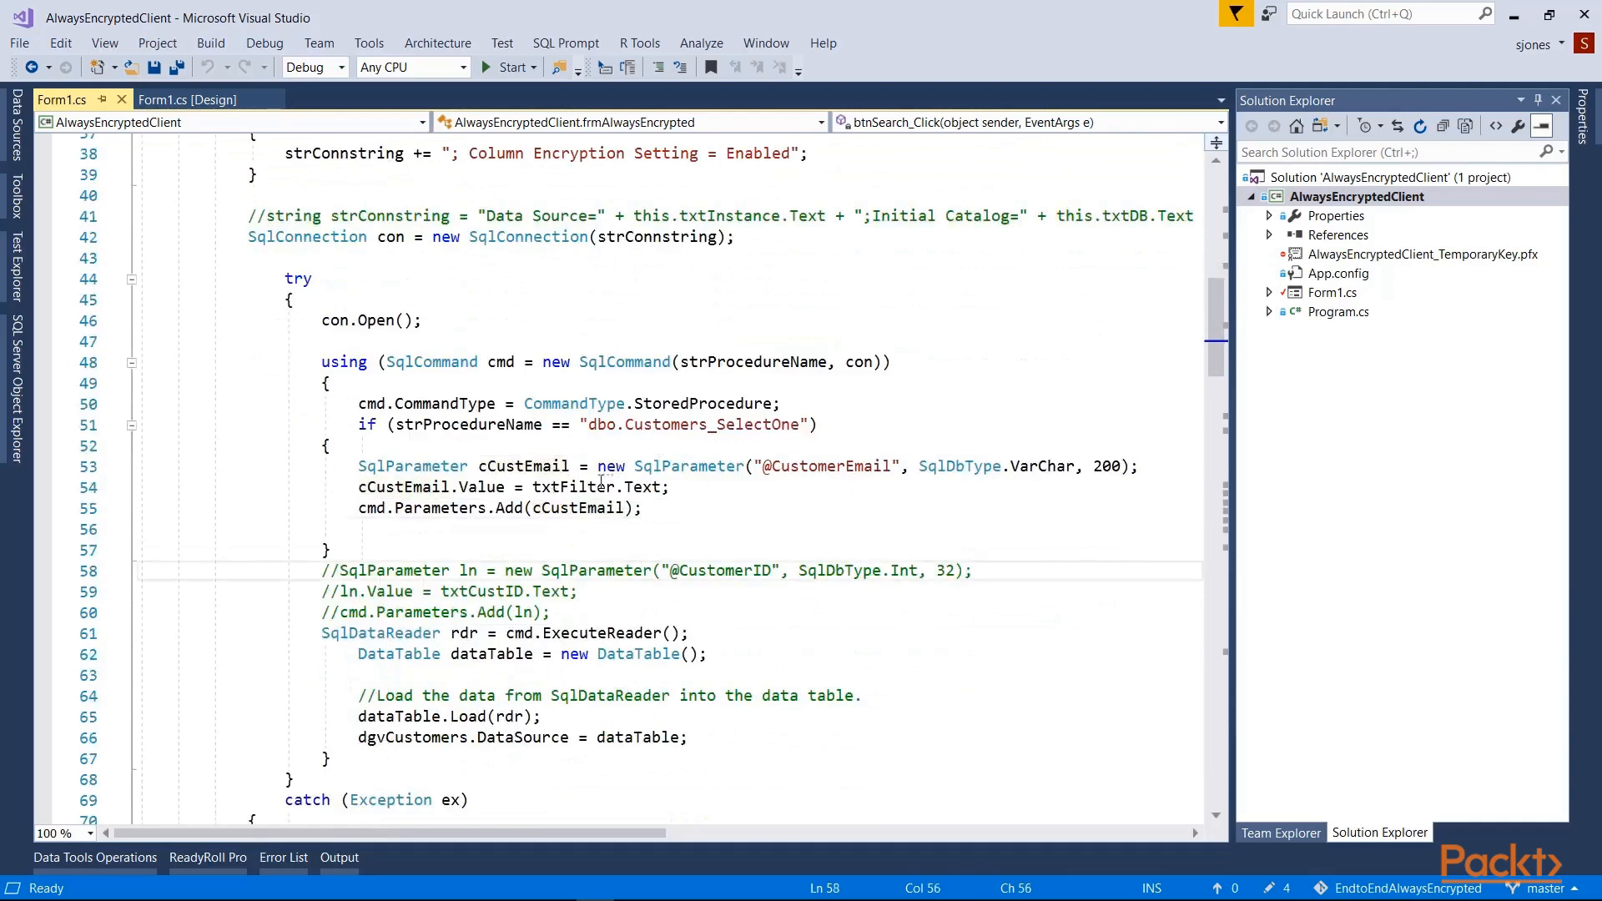
{"action": "left_click_drag", "start_coordinate": [624, 465], "coordinate": [790, 468]}
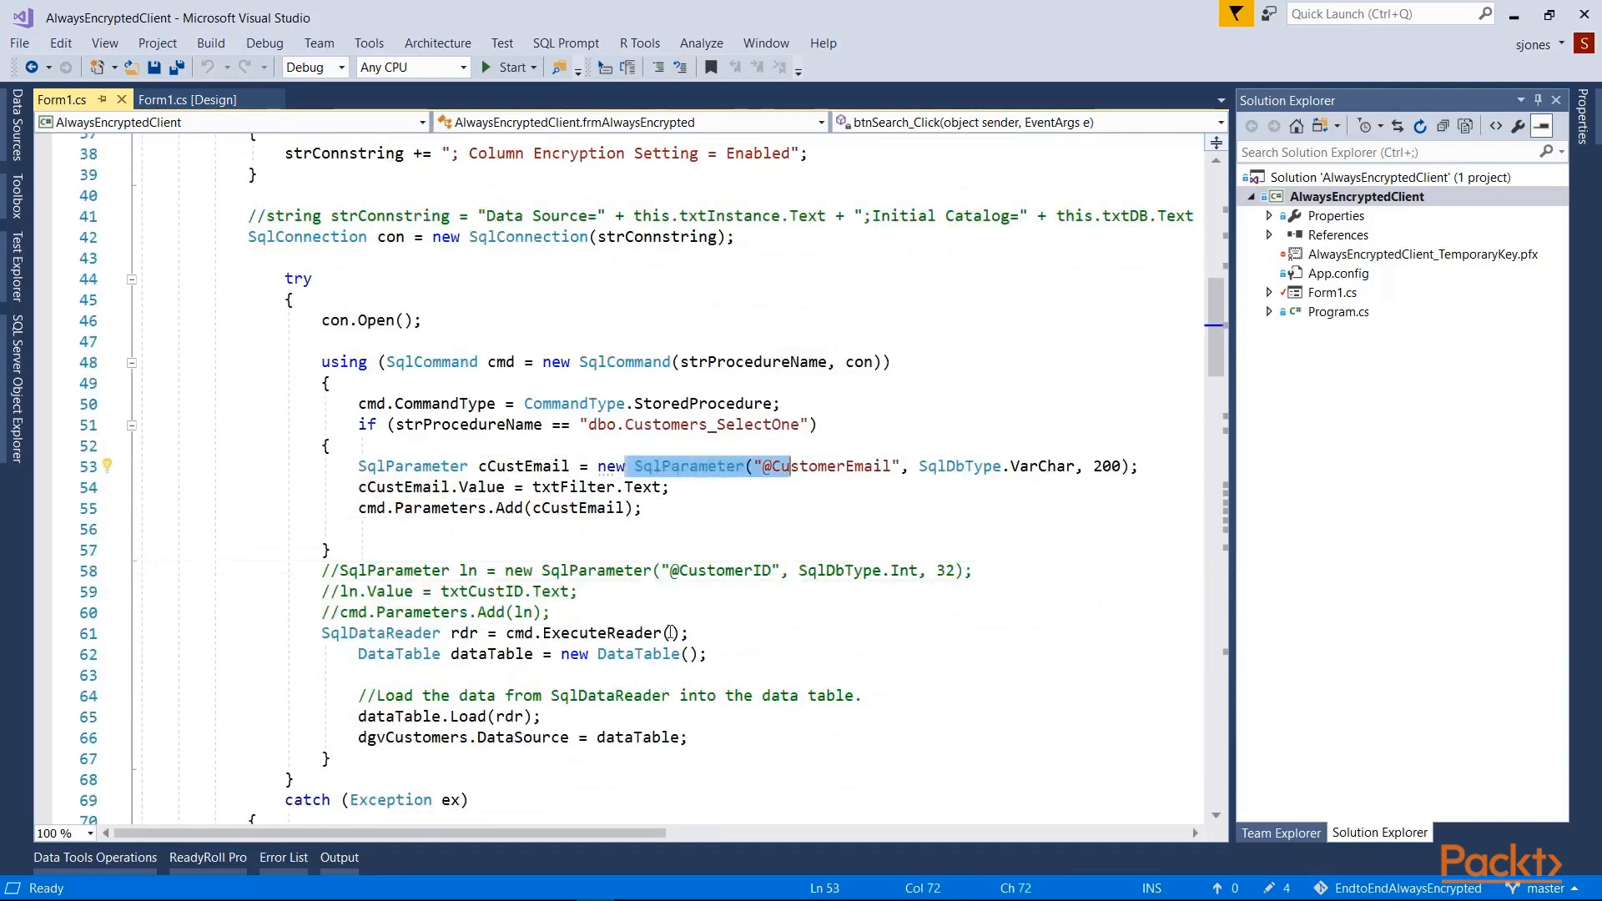
{"action": "scroll", "coordinate": [673, 649], "scroll_direction": "down", "scroll_amount": 17}
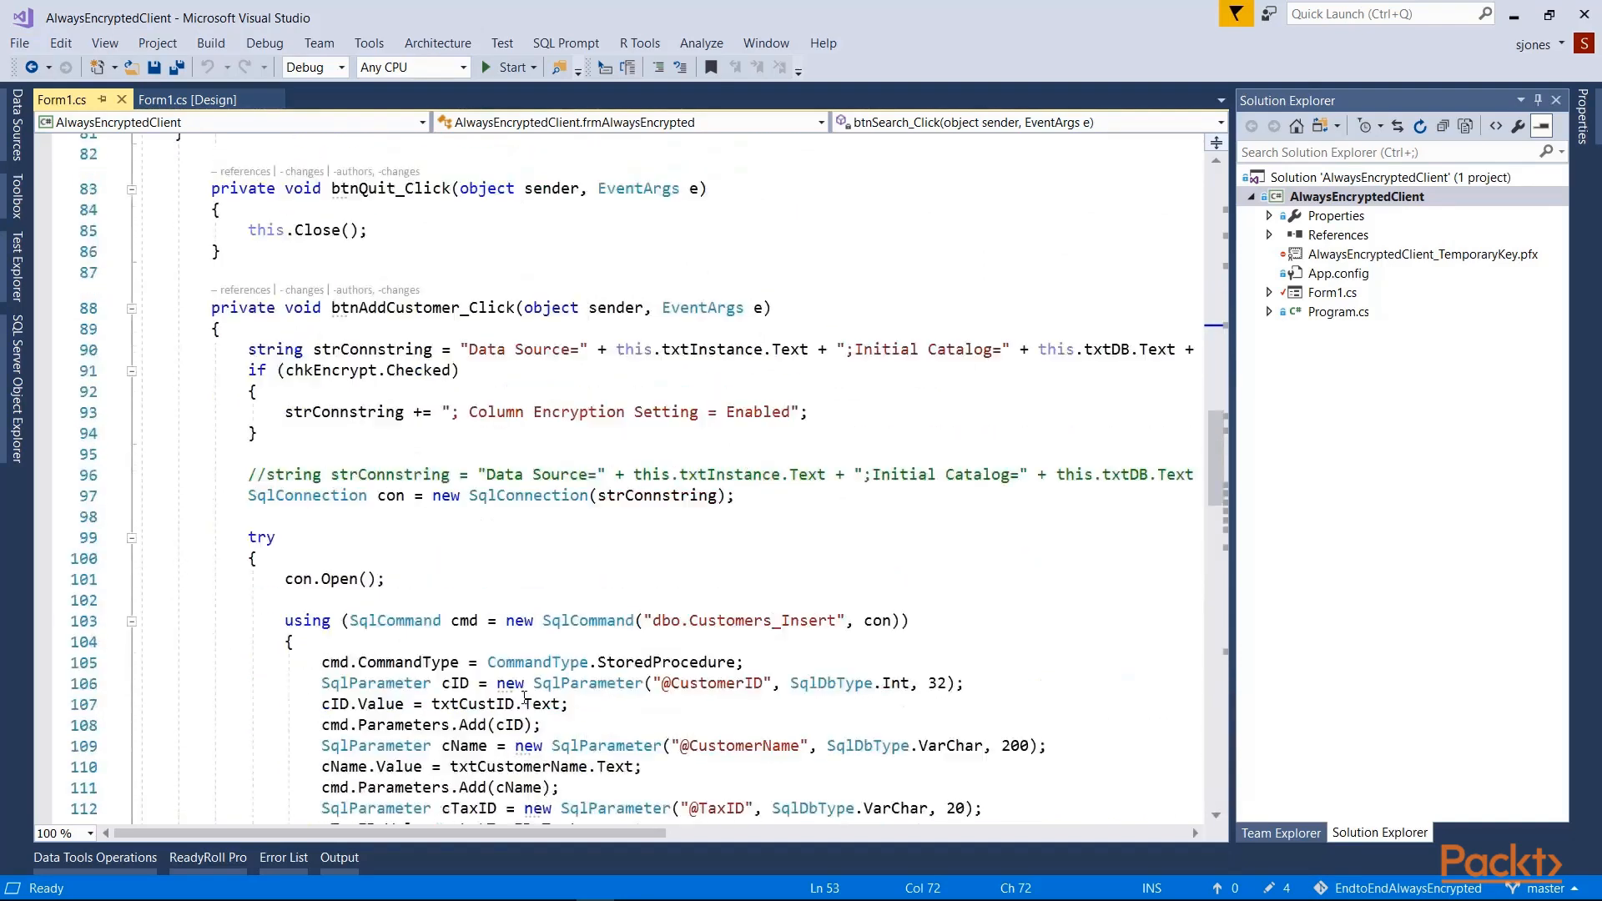
{"action": "scroll", "coordinate": [524, 698], "scroll_direction": "down", "scroll_amount": 2}
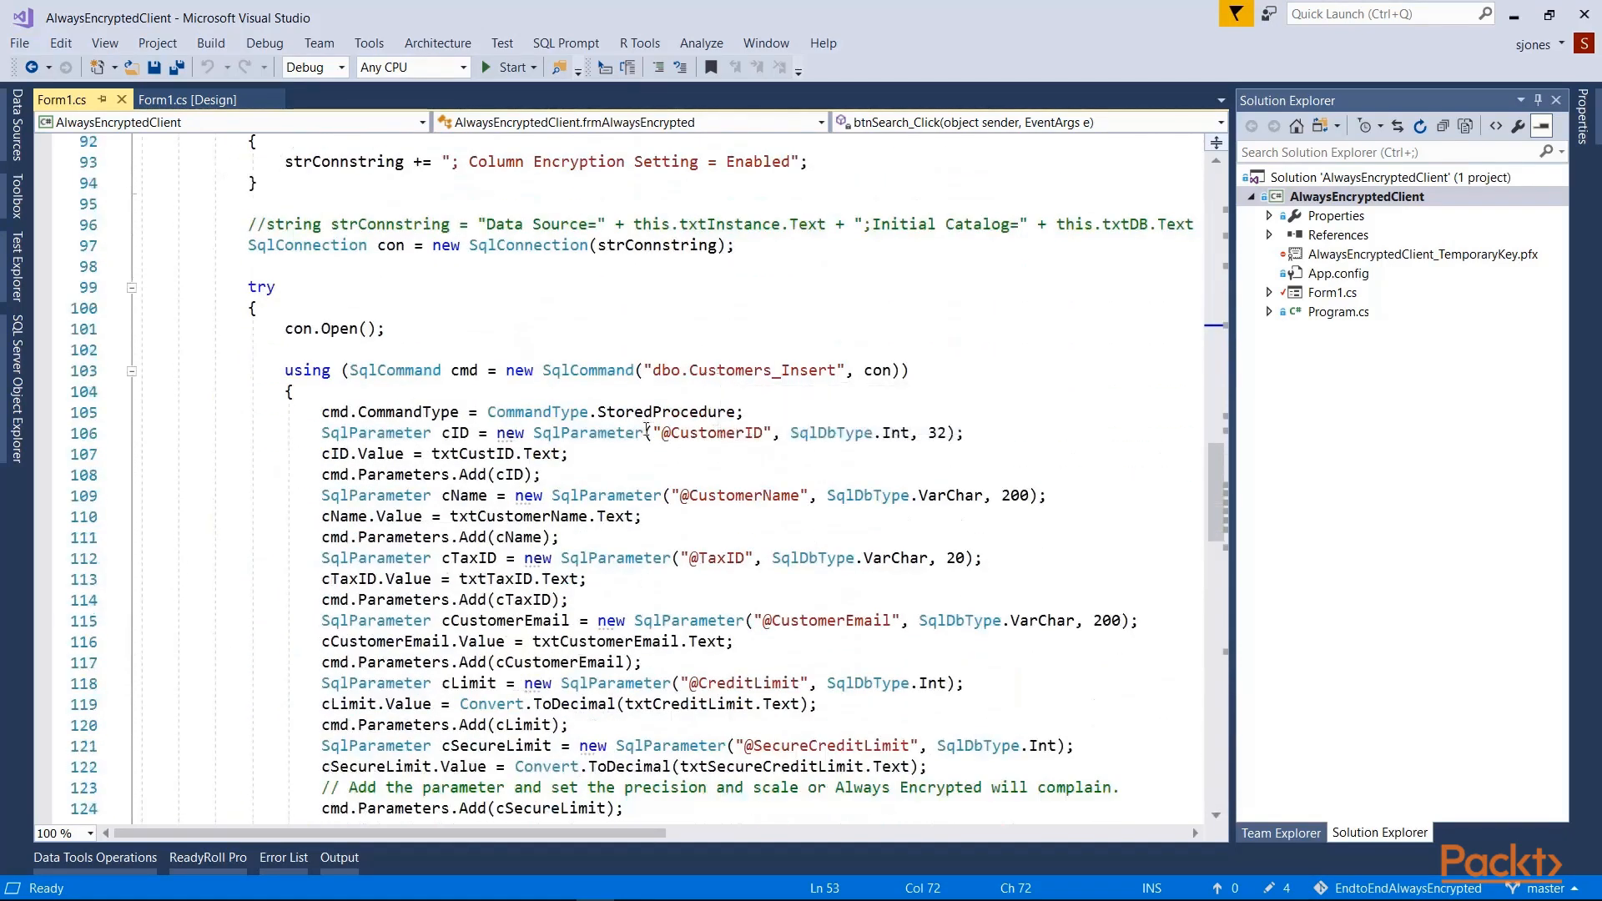
{"action": "left_click_drag", "start_coordinate": [591, 440], "coordinate": [746, 439]}
{"action": "left_click_drag", "start_coordinate": [636, 496], "coordinate": [772, 496]}
{"action": "left_click_drag", "start_coordinate": [606, 559], "coordinate": [726, 558]}
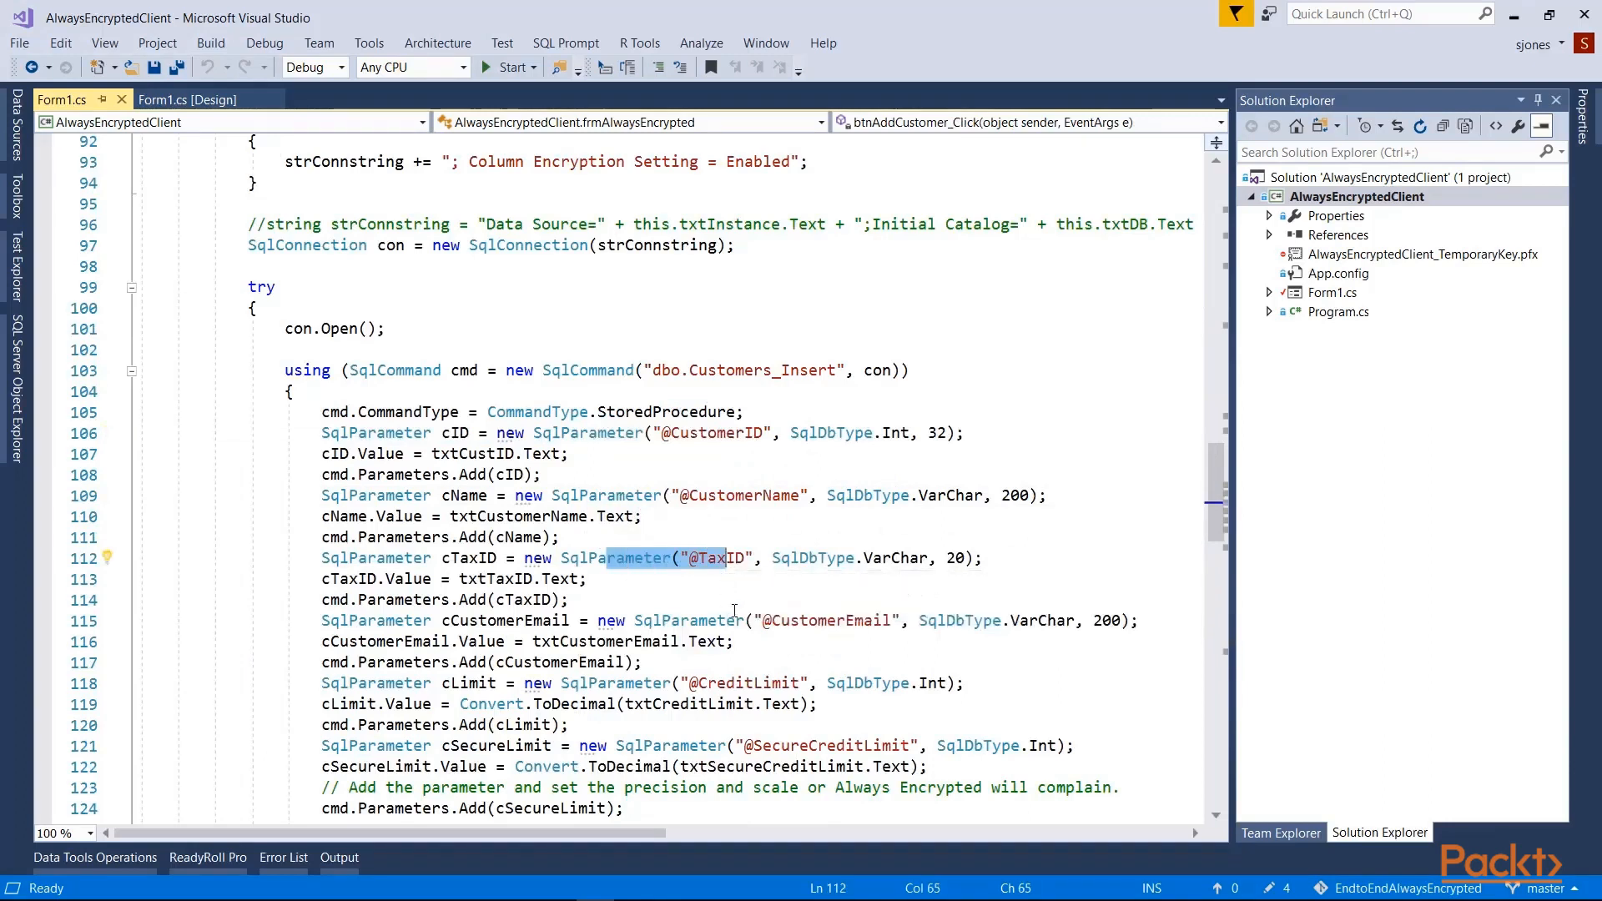
{"action": "left_click", "coordinate": [655, 641]}
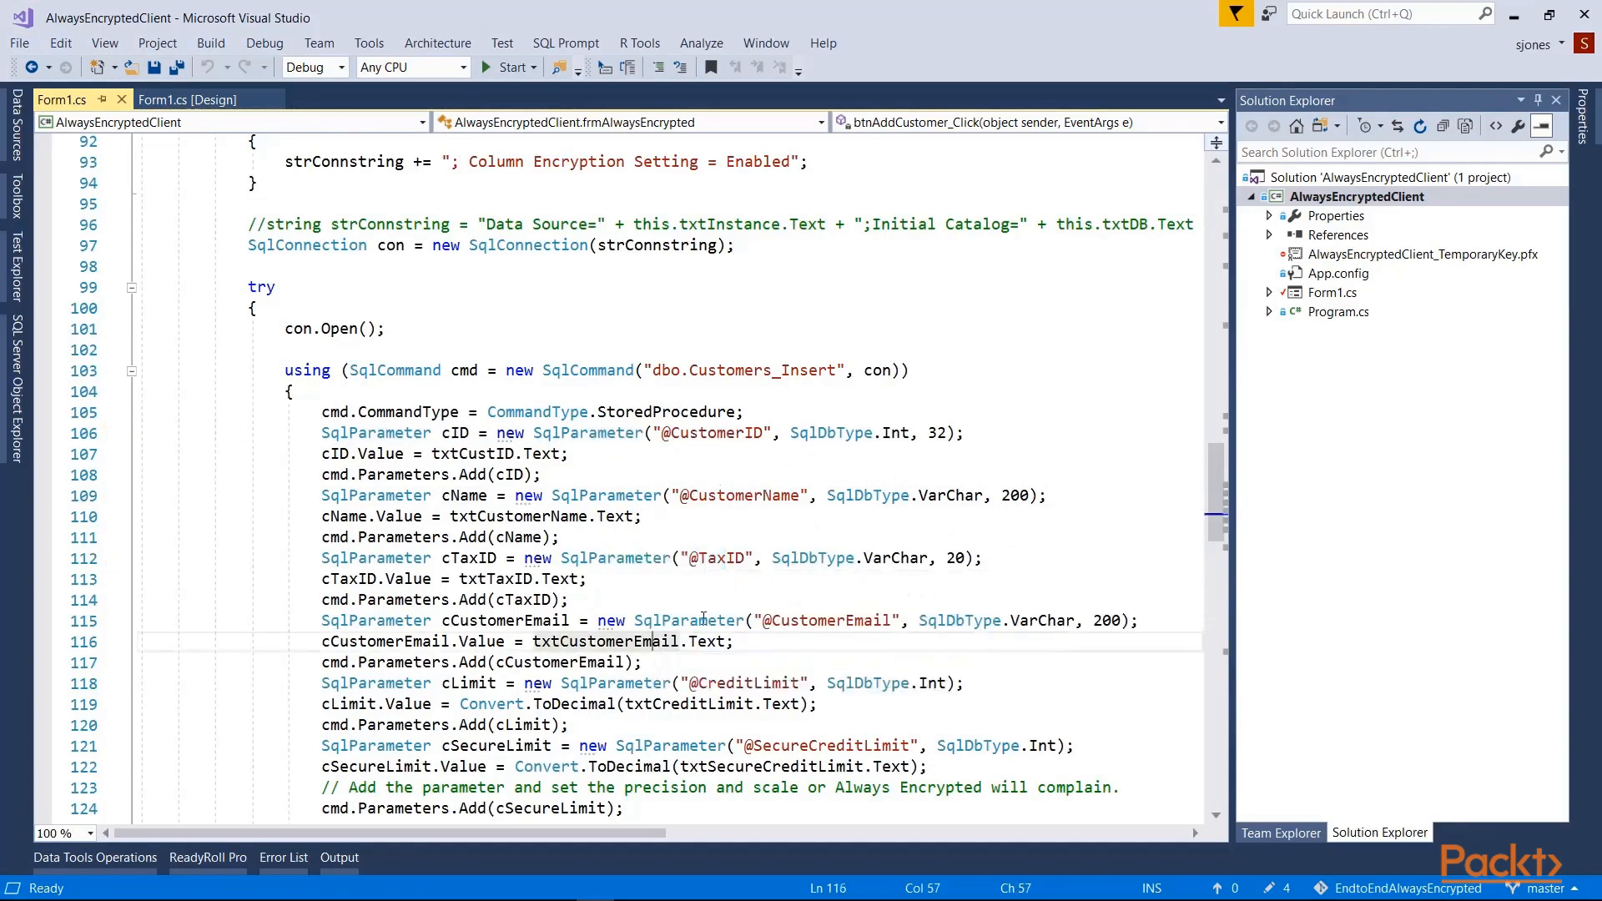
{"action": "left_click_drag", "start_coordinate": [762, 621], "coordinate": [1050, 627]}
{"action": "left_click_drag", "start_coordinate": [919, 621], "coordinate": [1149, 631]}
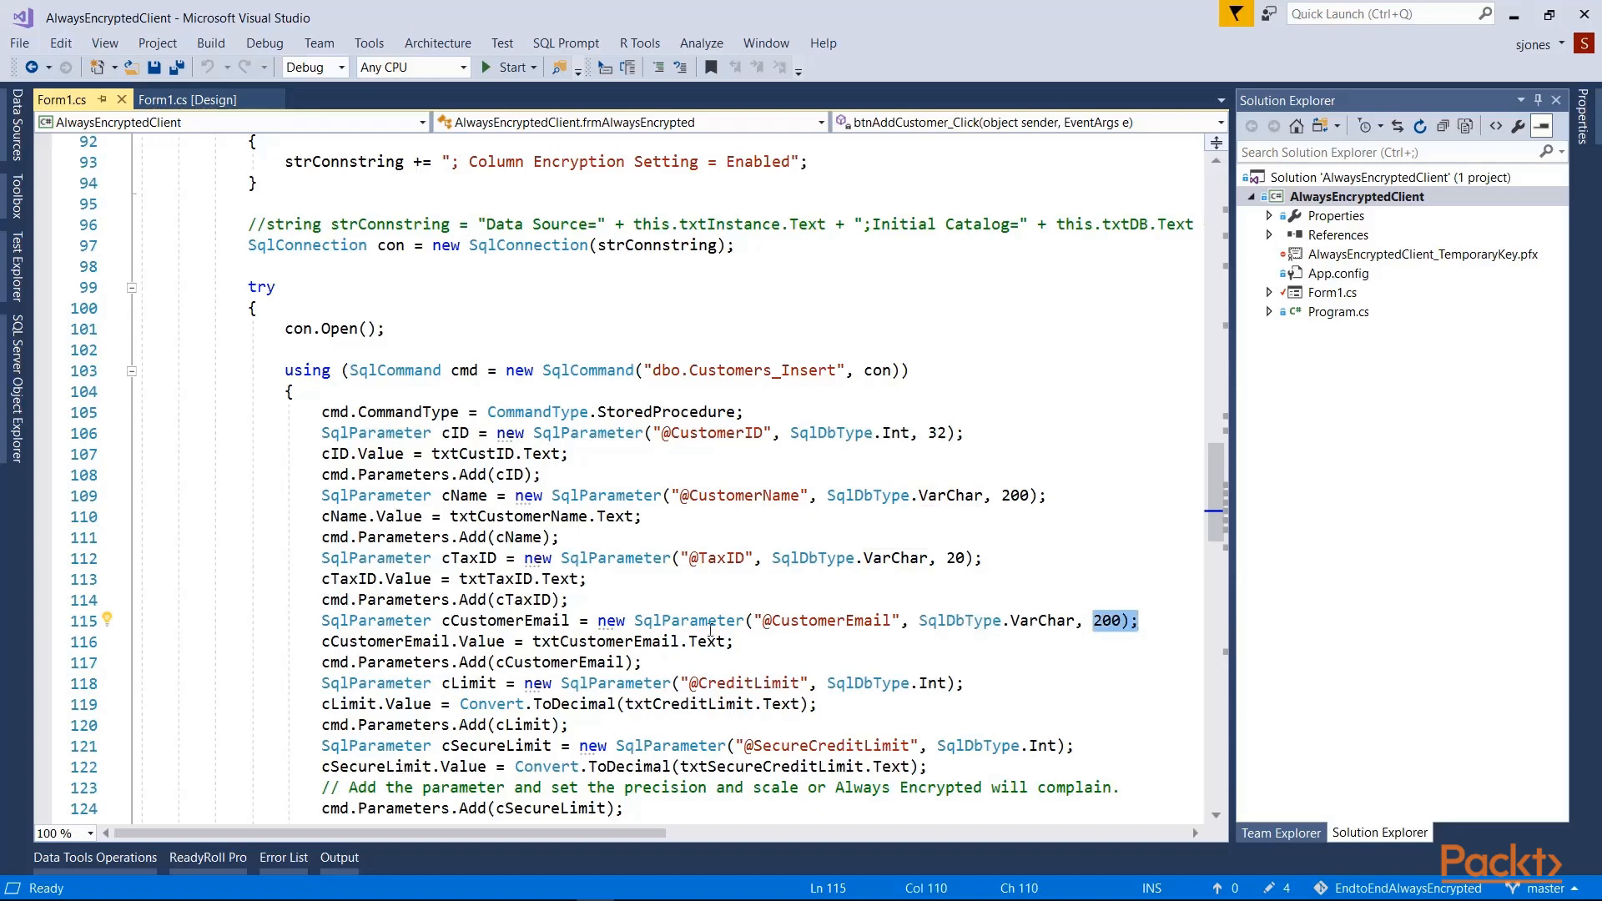
{"action": "left_click_drag", "start_coordinate": [636, 622], "coordinate": [810, 621]}
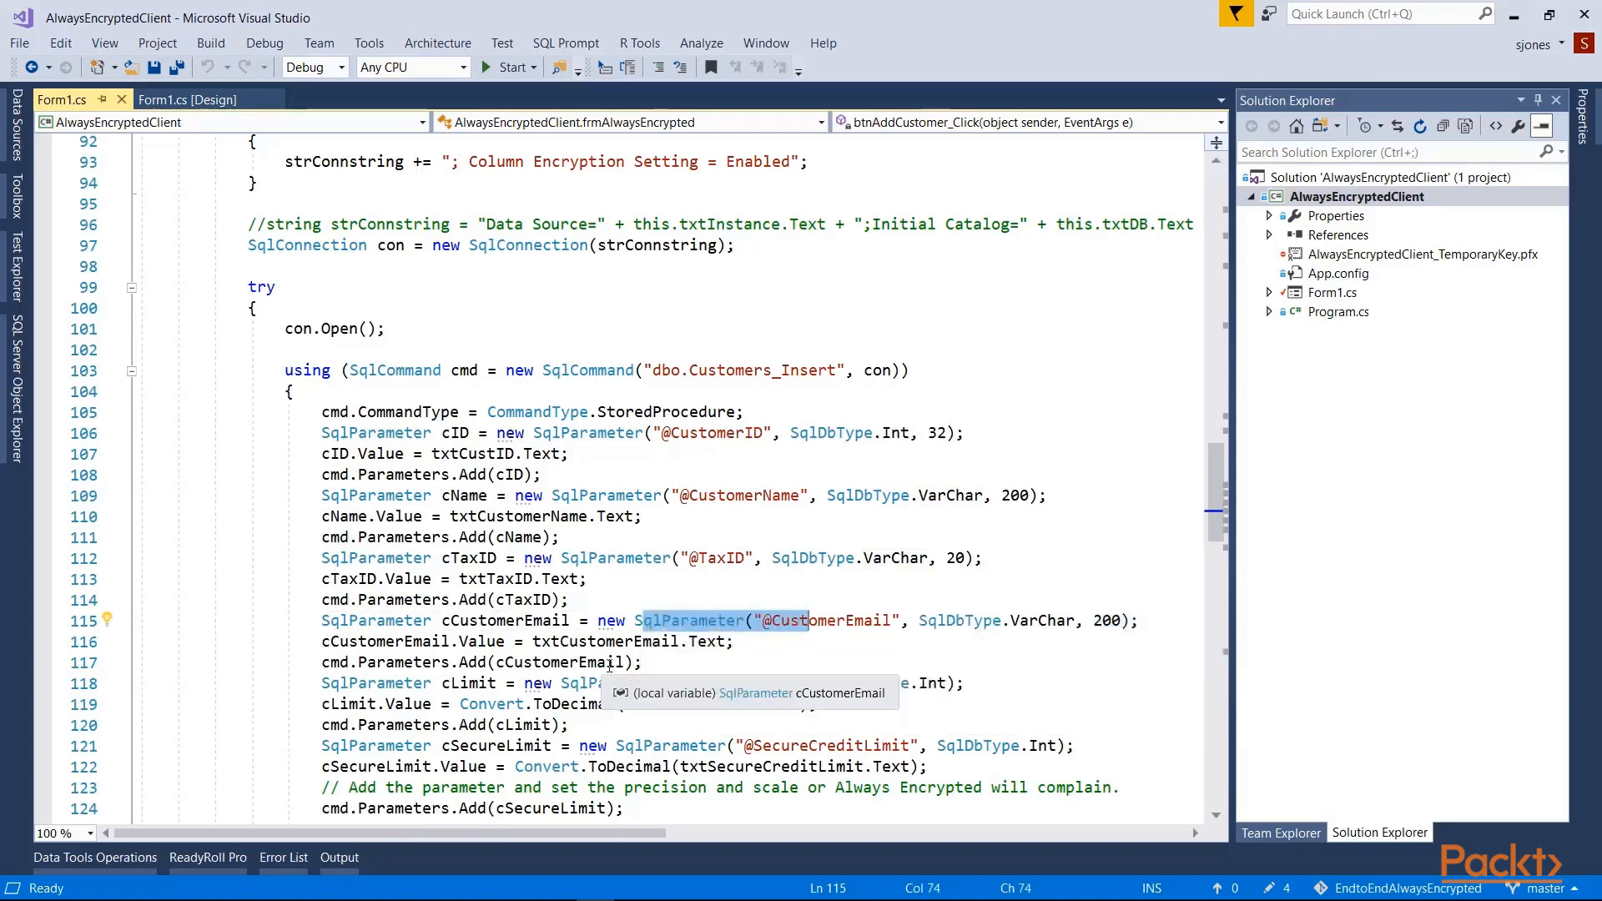
{"action": "scroll", "coordinate": [608, 666], "scroll_direction": "up", "scroll_amount": 3}
{"action": "scroll", "coordinate": [600, 665], "scroll_direction": "up", "scroll_amount": 1}
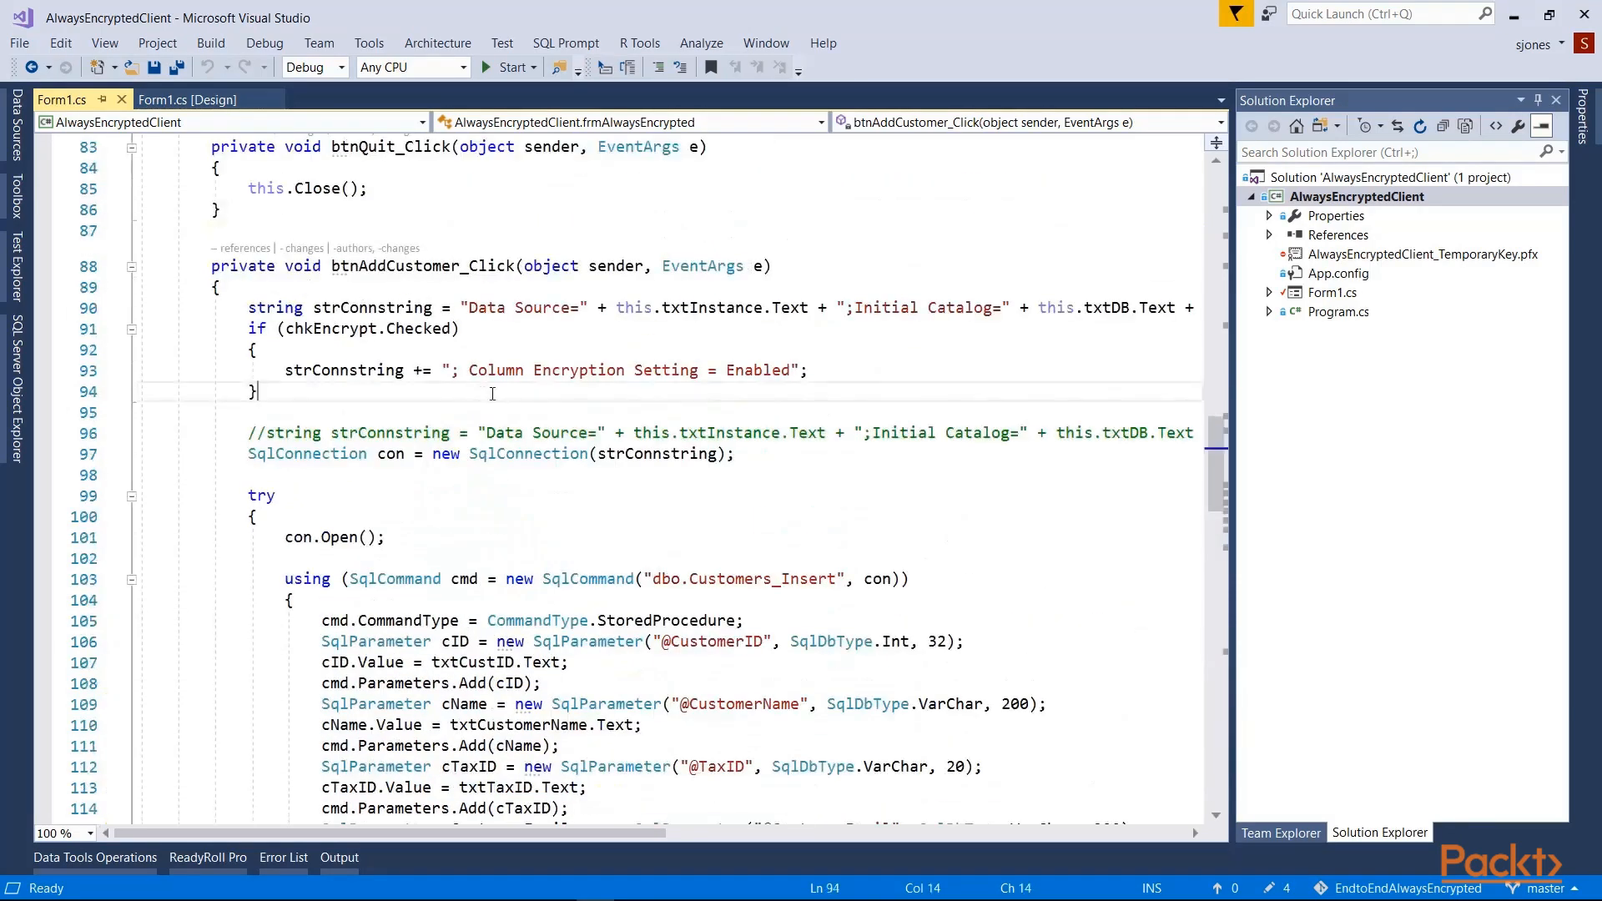
{"action": "left_click_drag", "start_coordinate": [799, 370], "coordinate": [433, 370]}
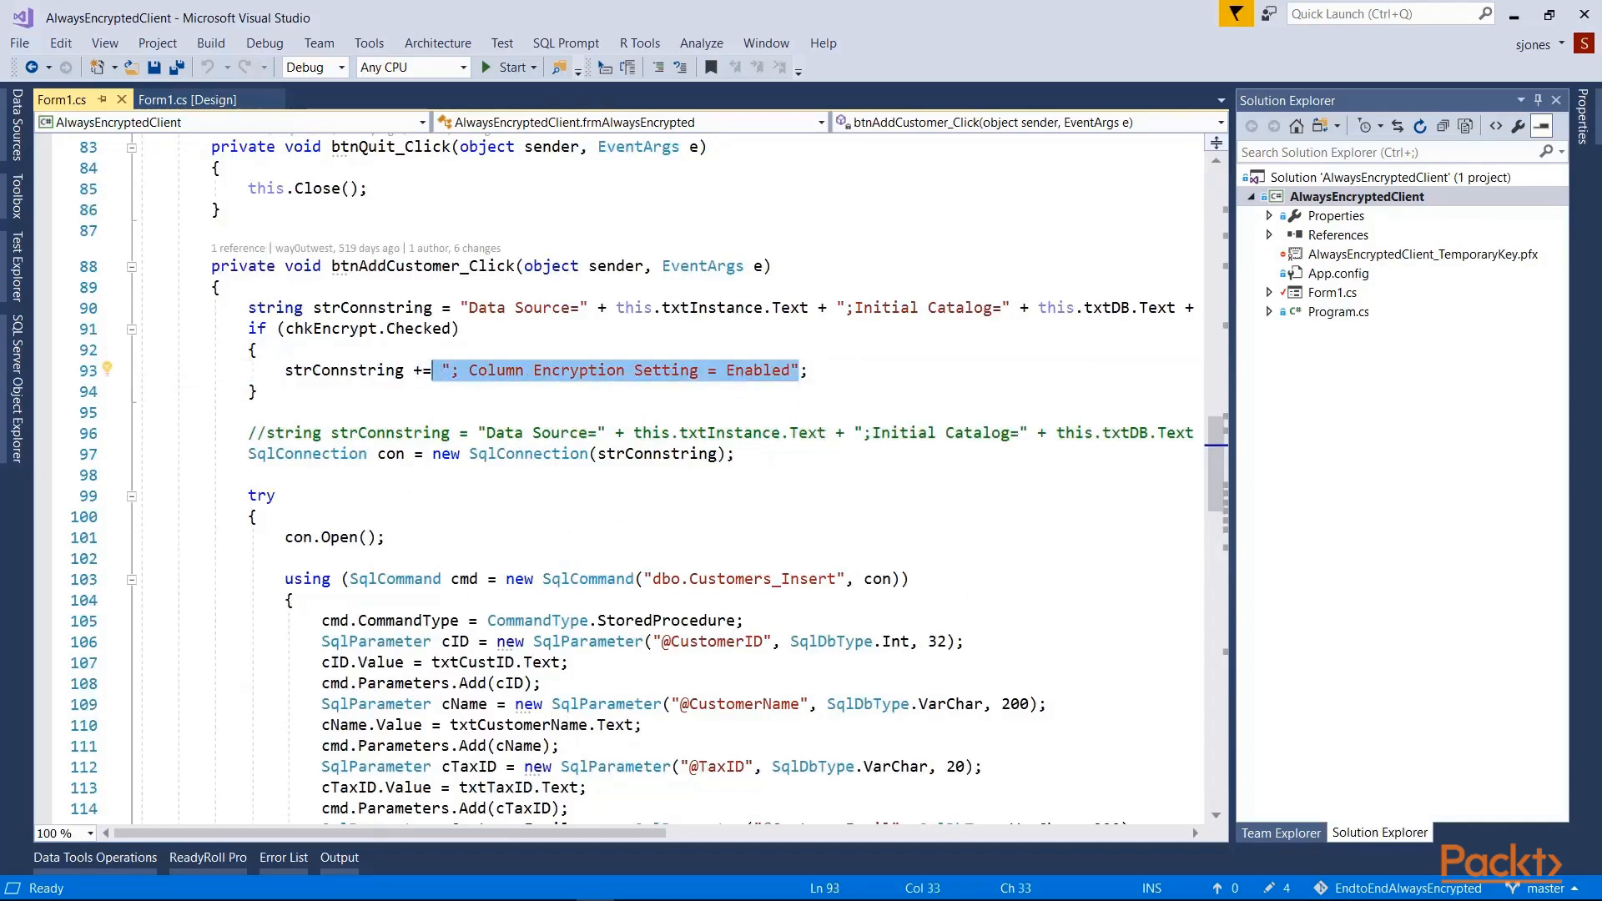